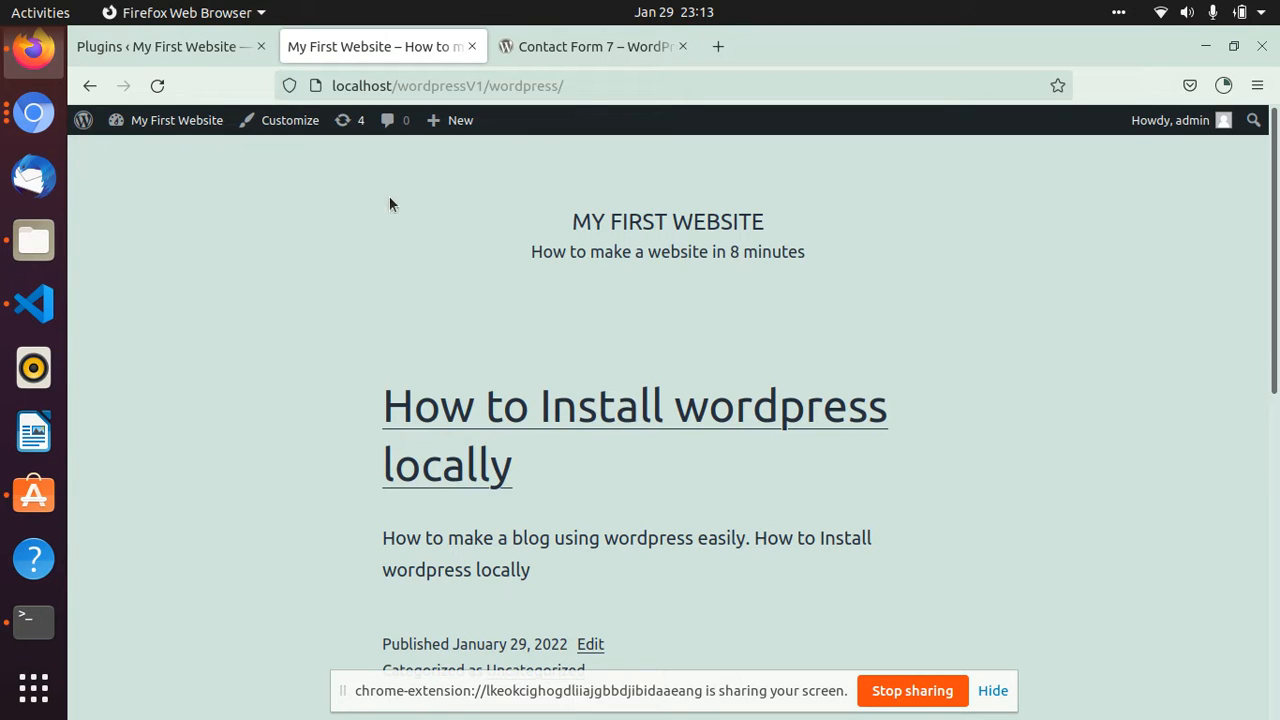
- Look over the local site's front page and examine the list of installed plugins in the WordPress admin
scroll(476, 355, "down", 3)
scroll(476, 355, "up", 3)
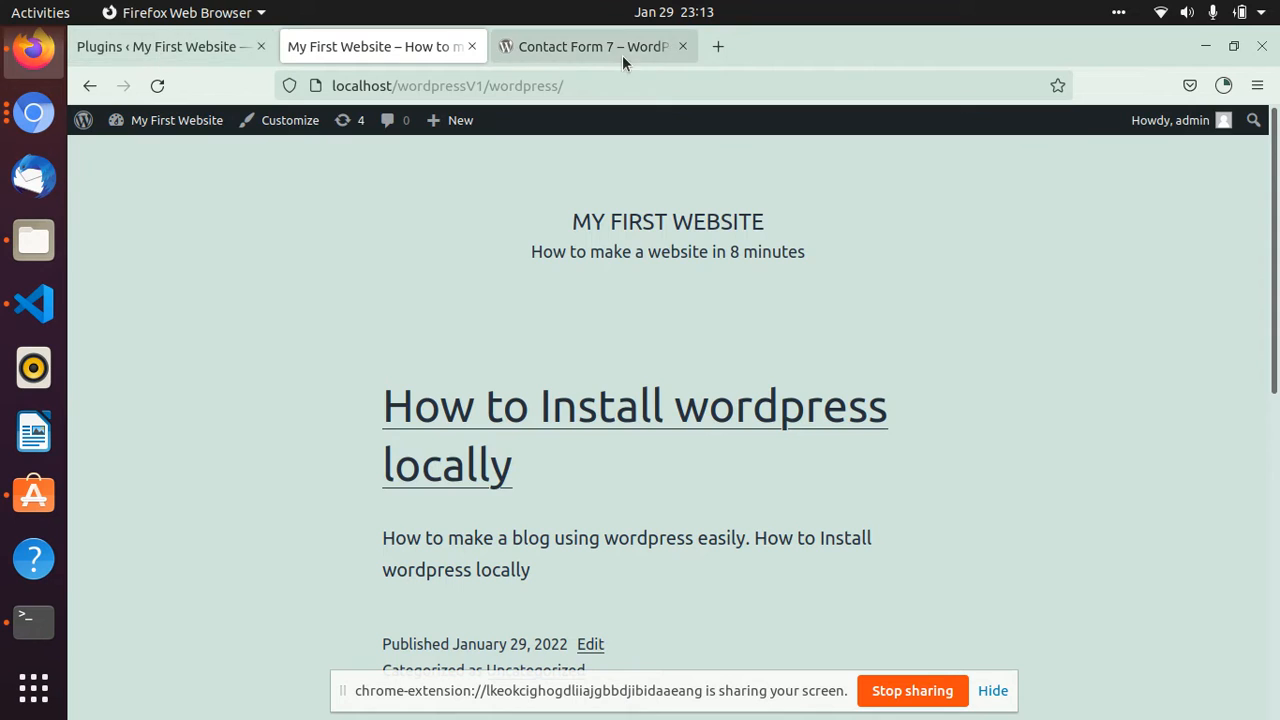
left_click(194, 52)
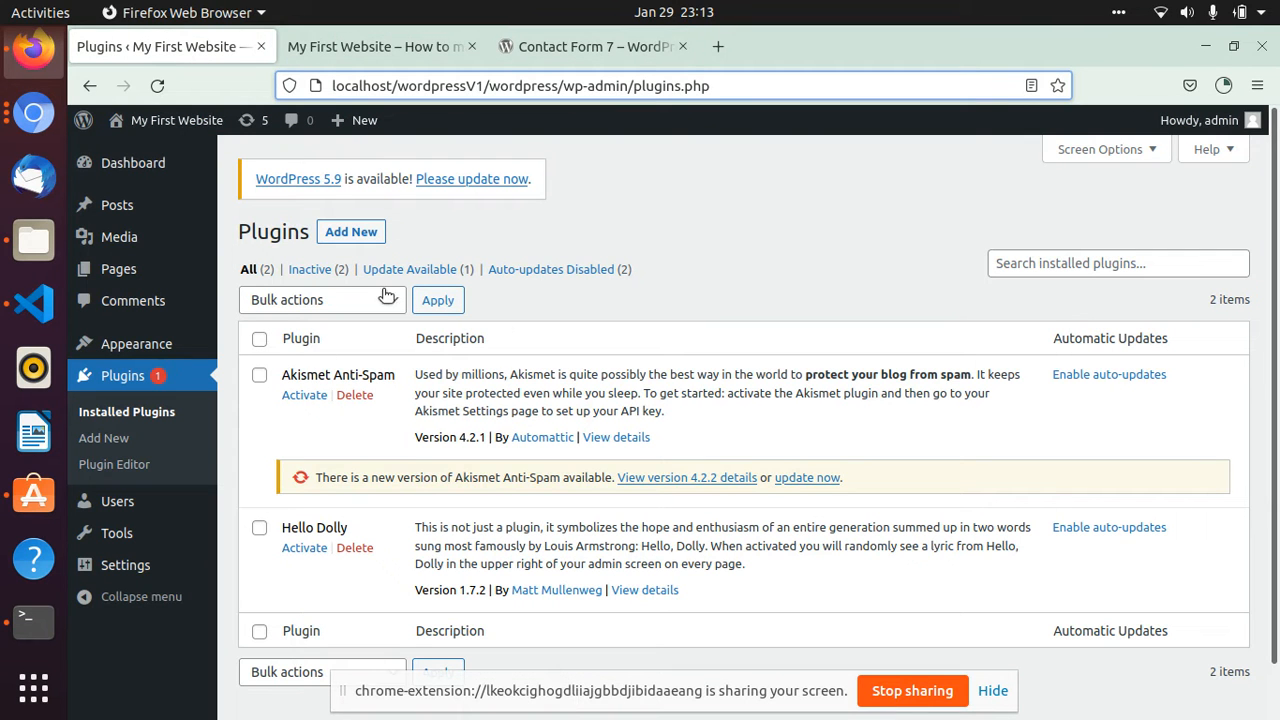
left_click(134, 412)
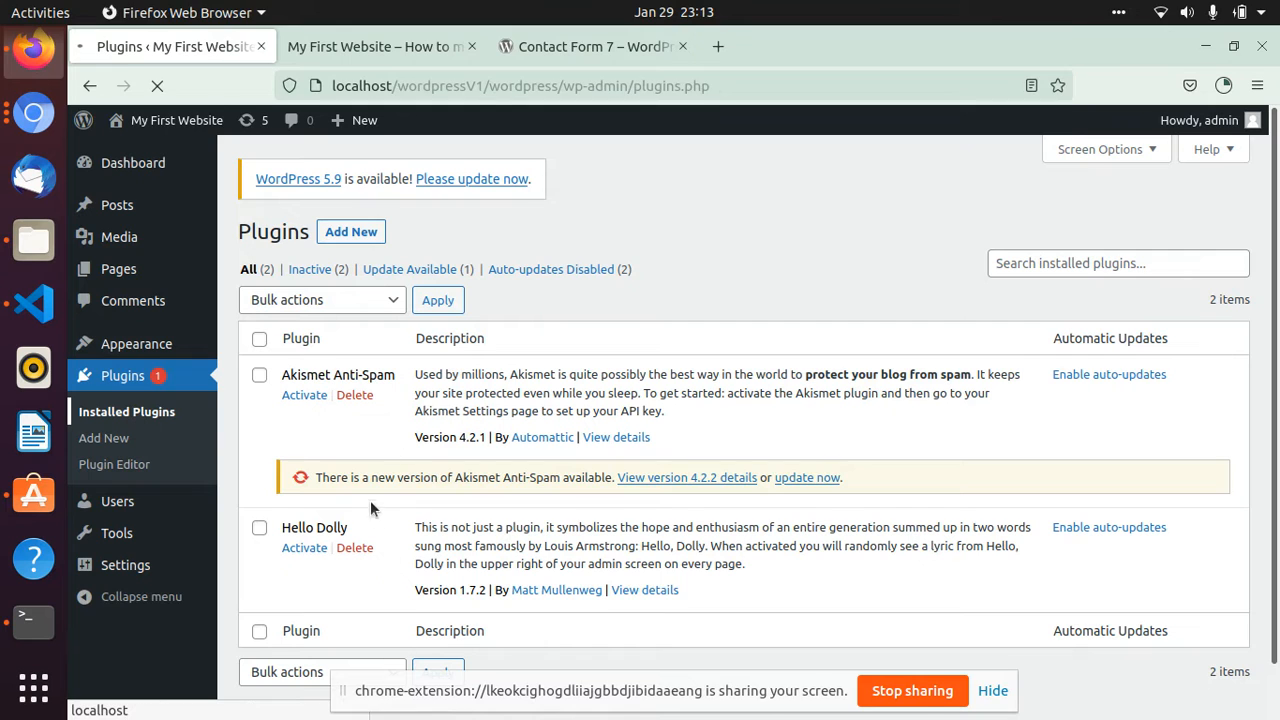
scroll(449, 361, "down", 2)
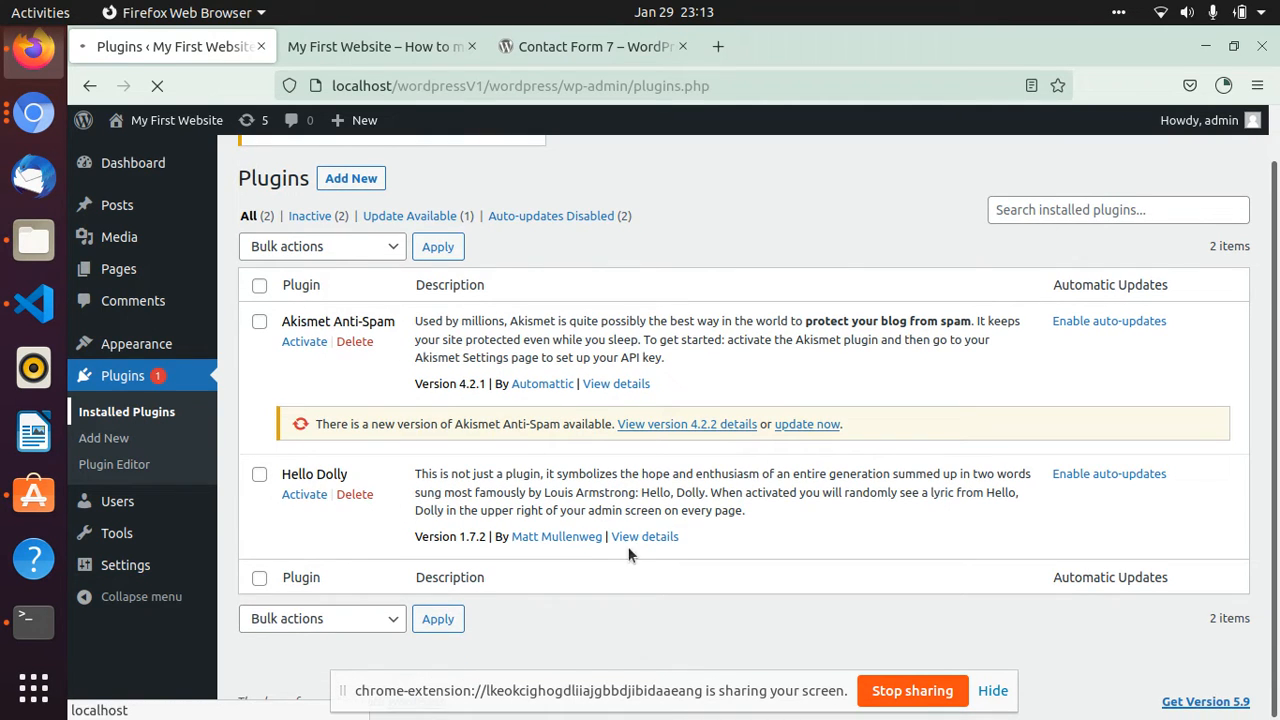
- Examine the Contact Form 7 plugin page on wordpress.org, including its name, web address and download option
left_click(529, 45)
left_click_drag(336, 393, 546, 386)
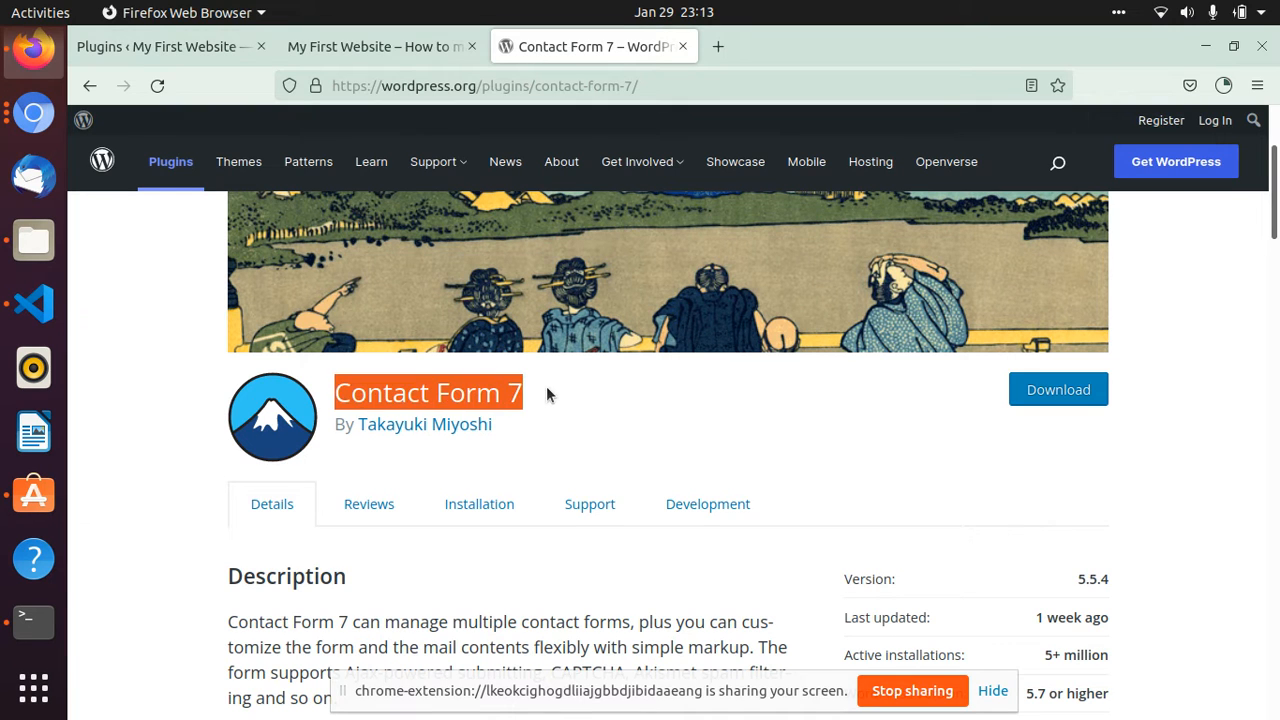
left_click(669, 88)
left_click_drag(669, 90, 342, 90)
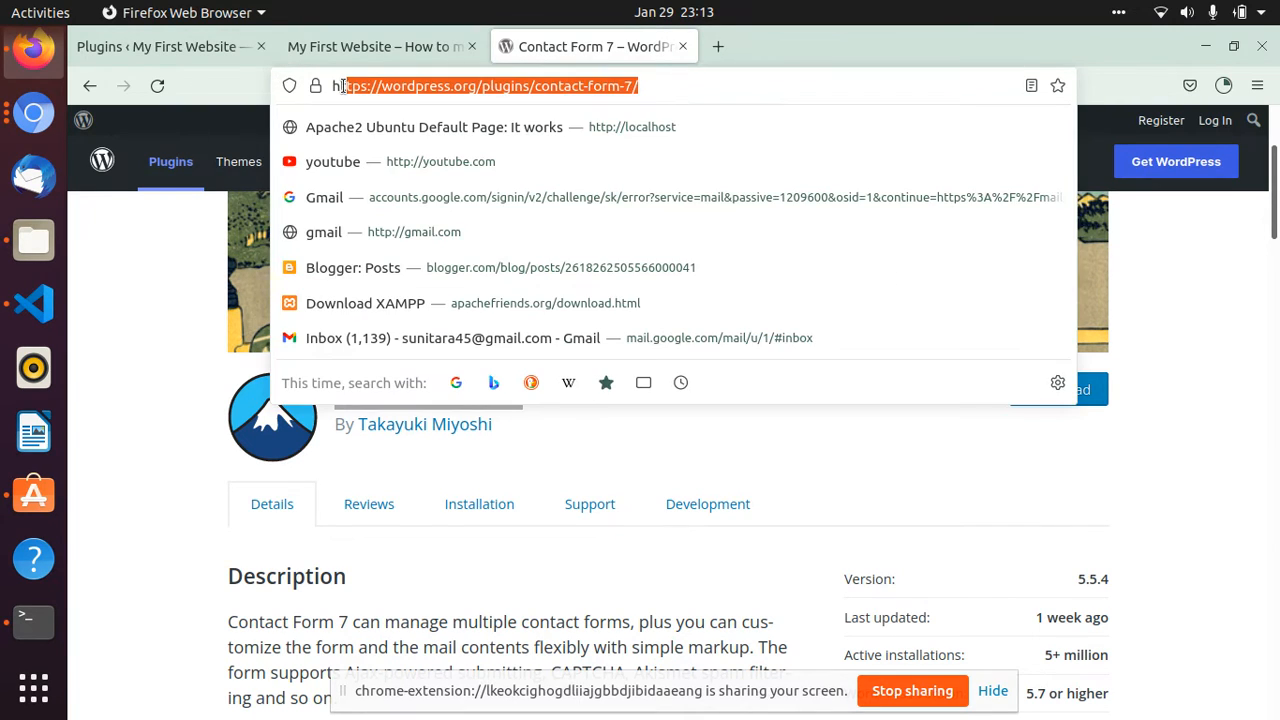
left_click(139, 344)
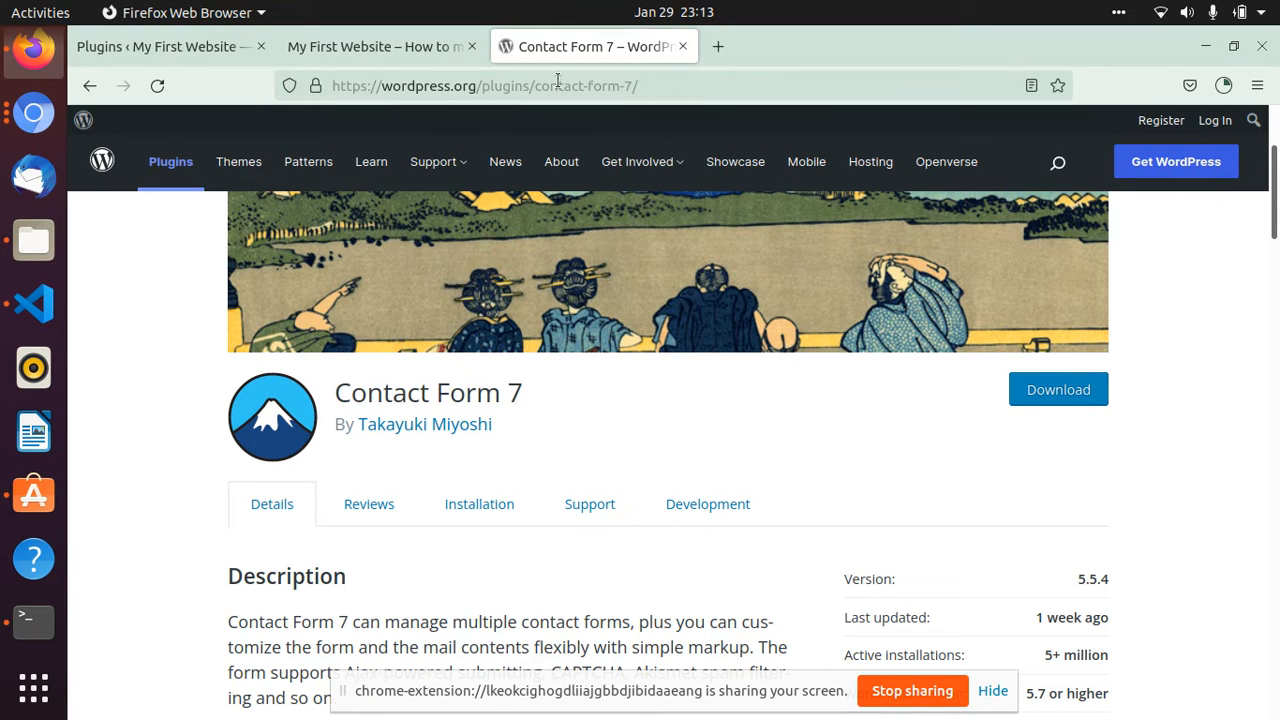
scroll(771, 481, "down", 2)
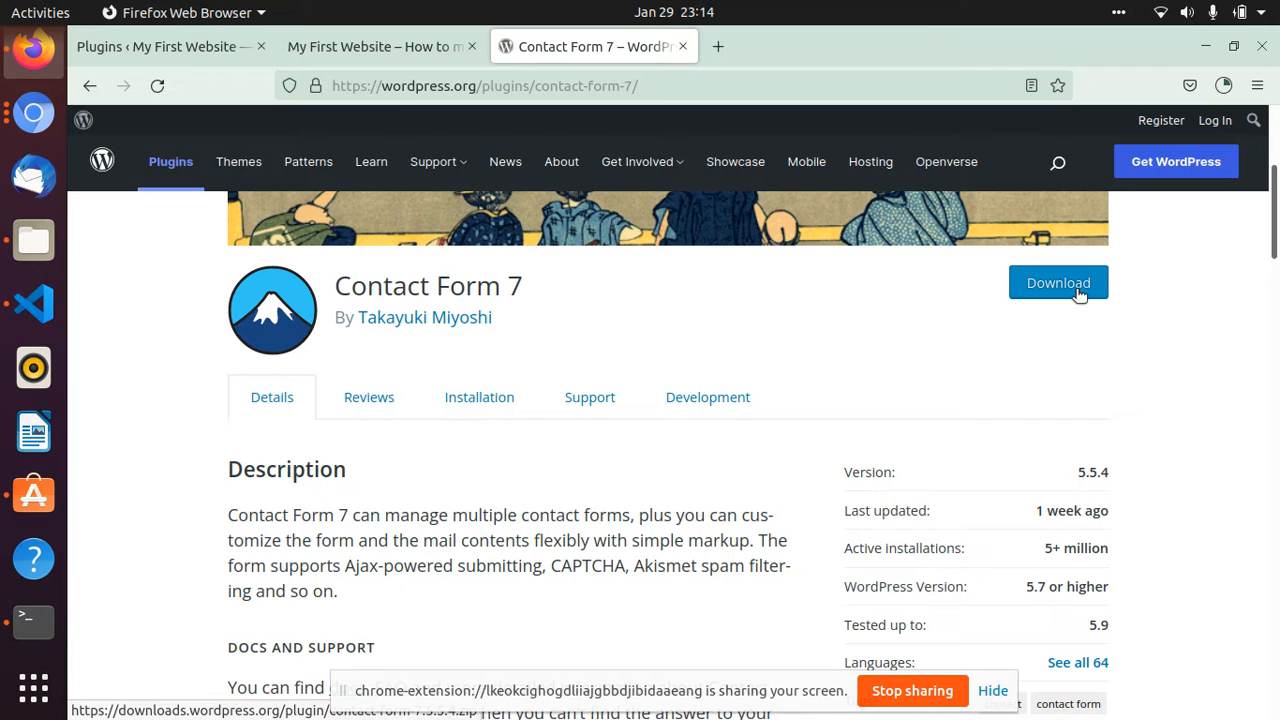
- In the file manager, move contact-form-7.5.5.4.zip from Downloads into html/wordpressV1/wordpress/wp-content/plugins
left_click(33, 240)
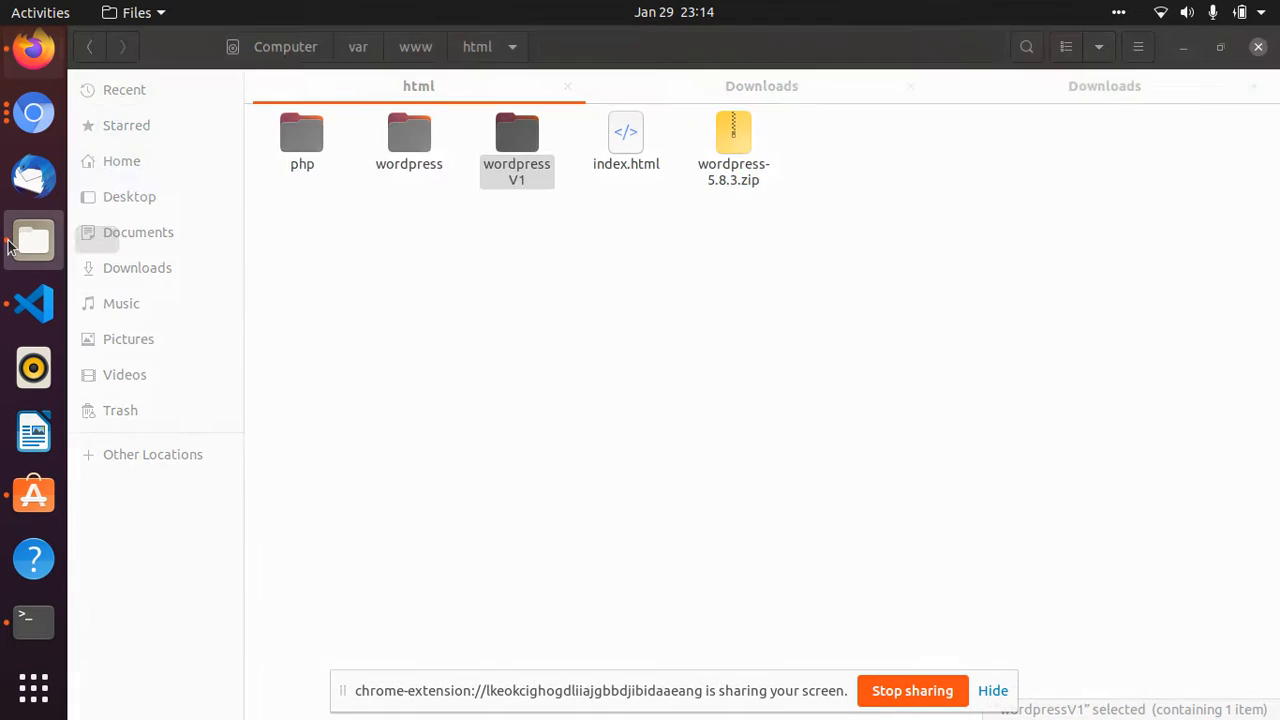
left_click(764, 88)
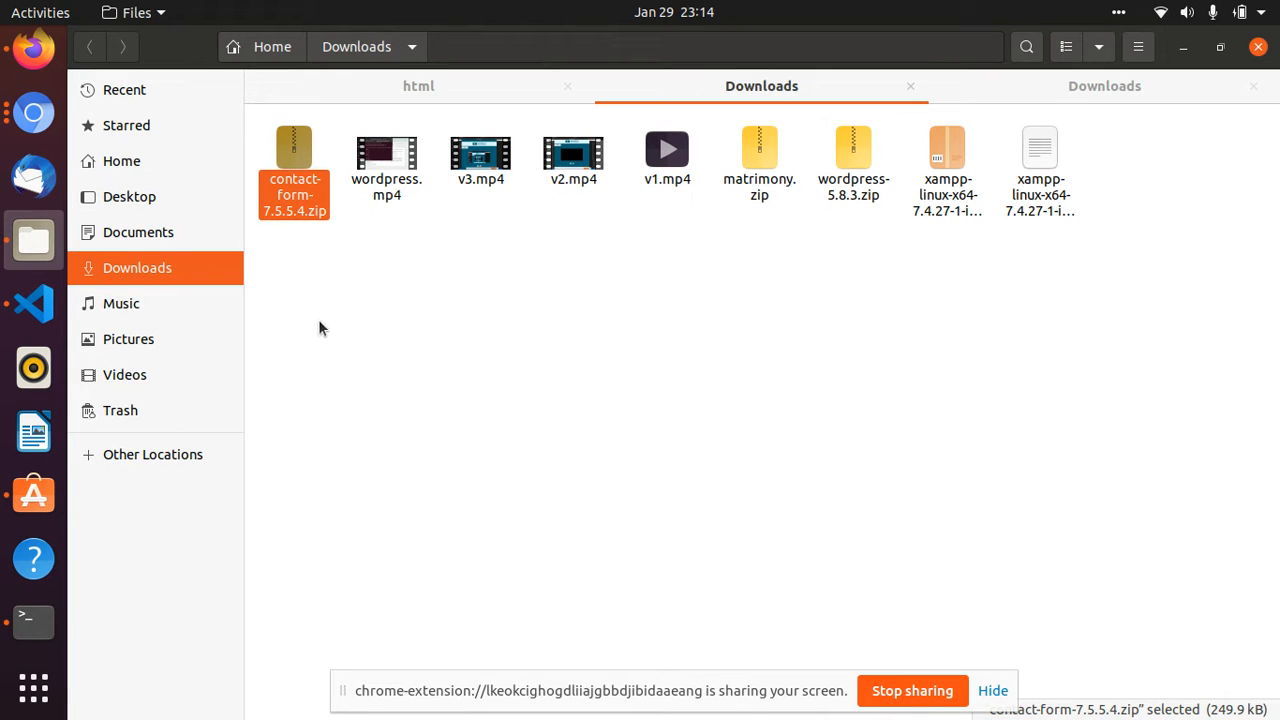
right_click(288, 194)
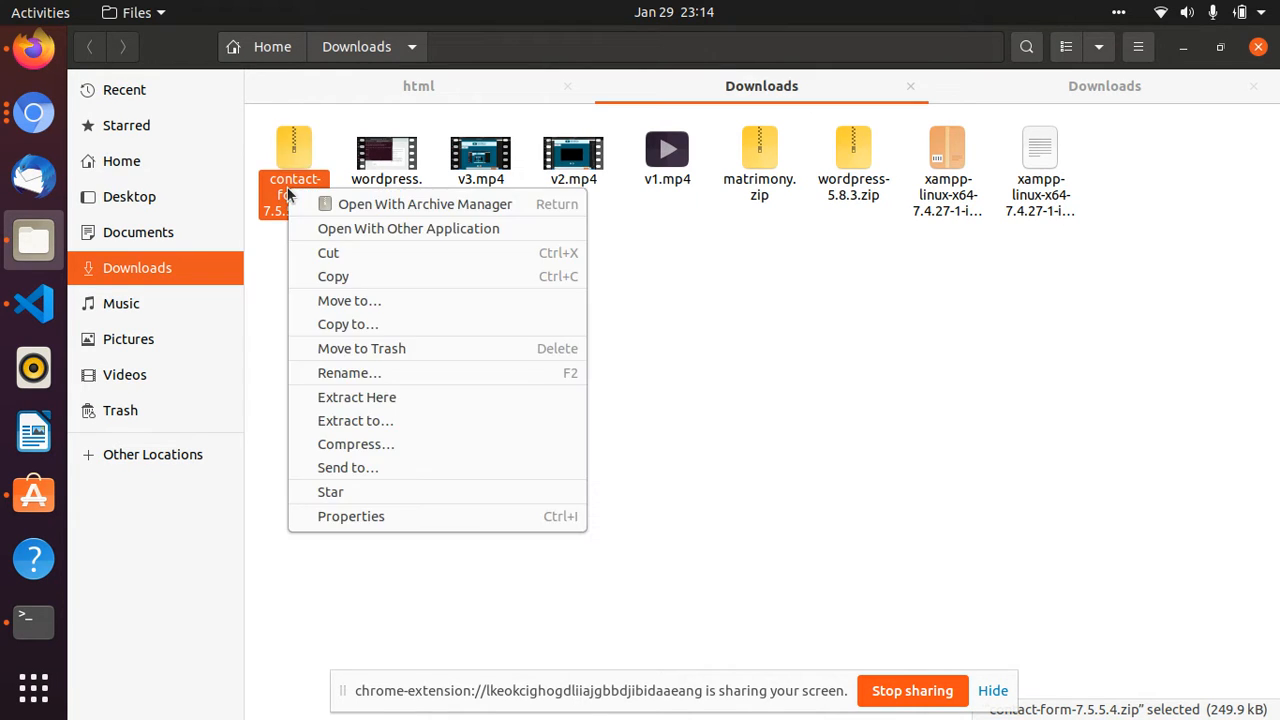
left_click(322, 250)
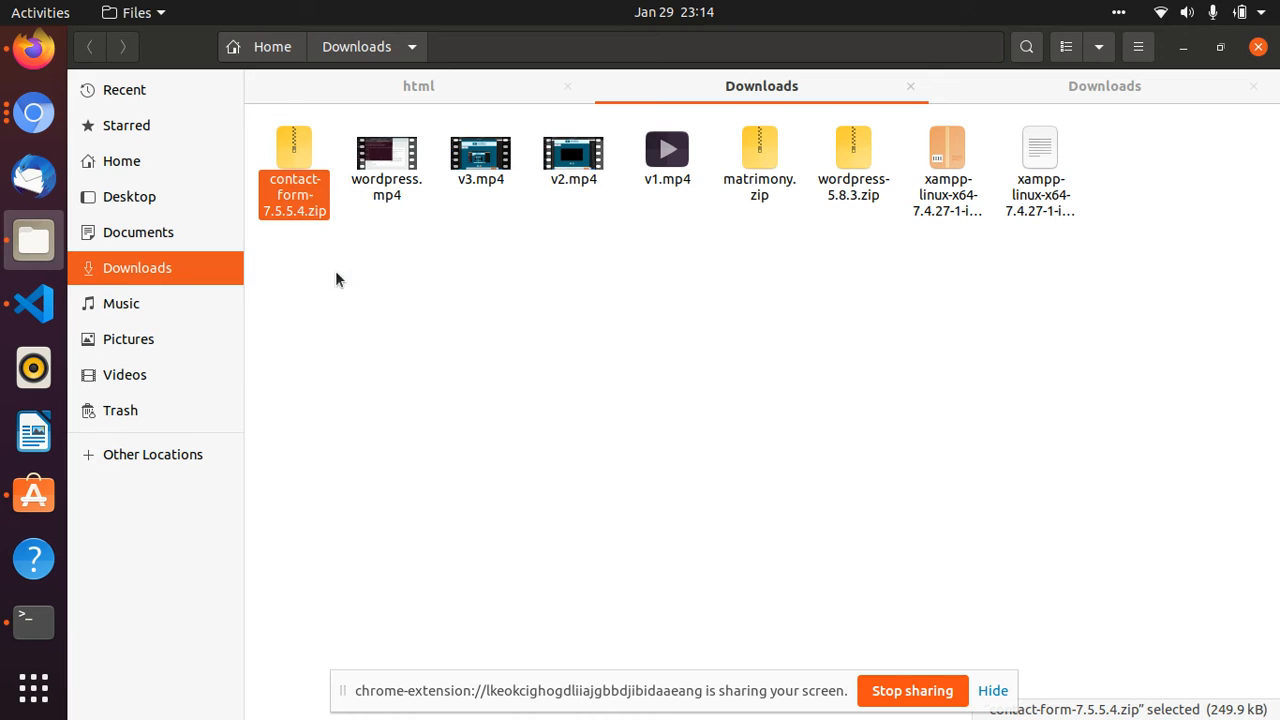
left_click(437, 84)
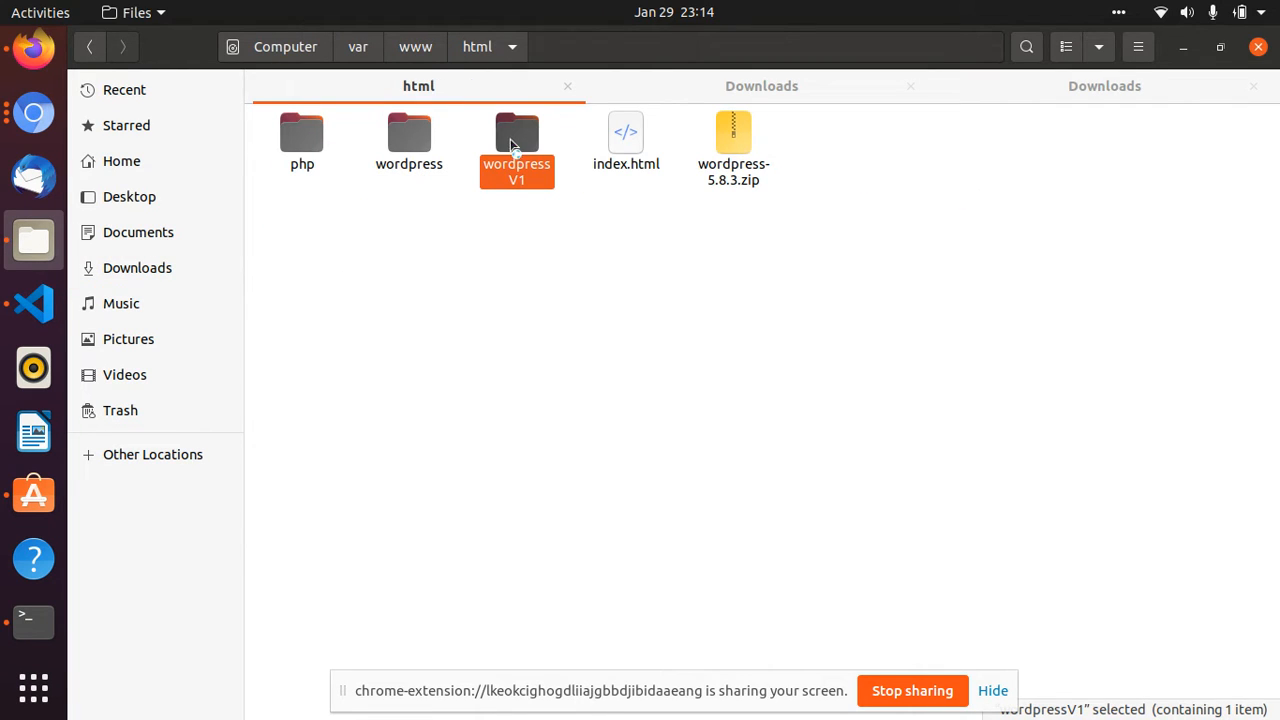
double_click(511, 141)
double_click(313, 145)
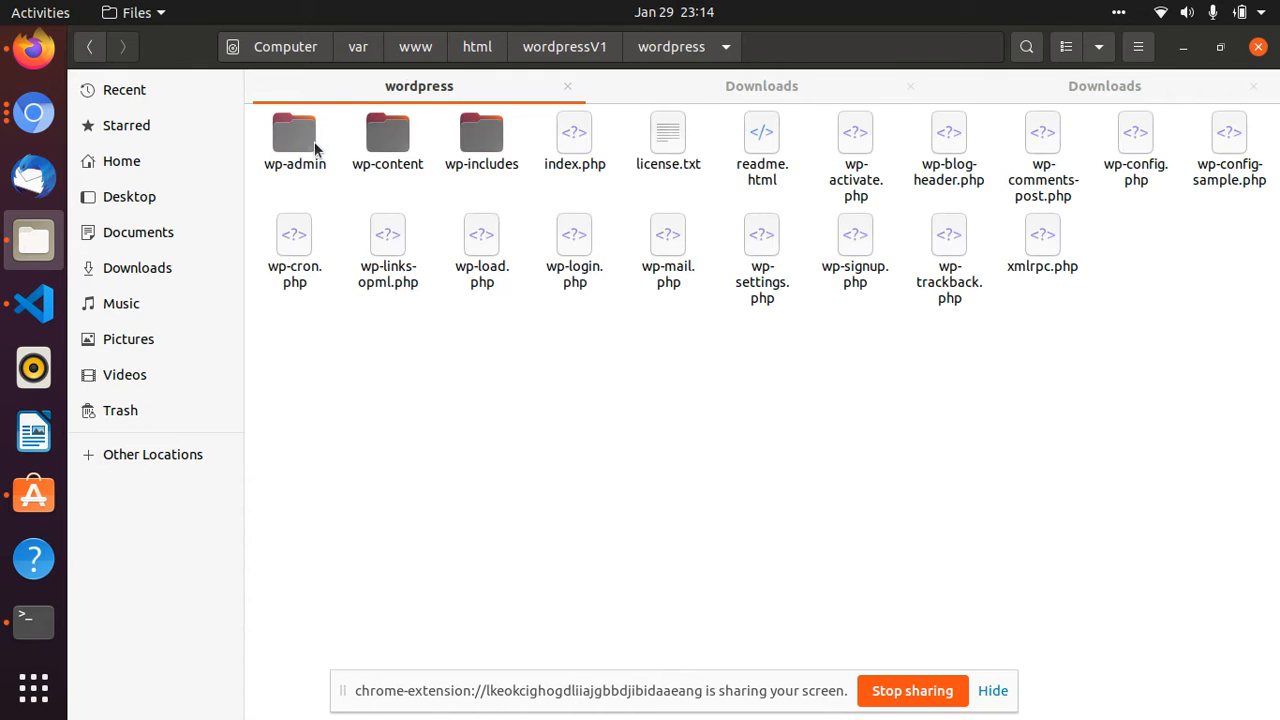
double_click(387, 148)
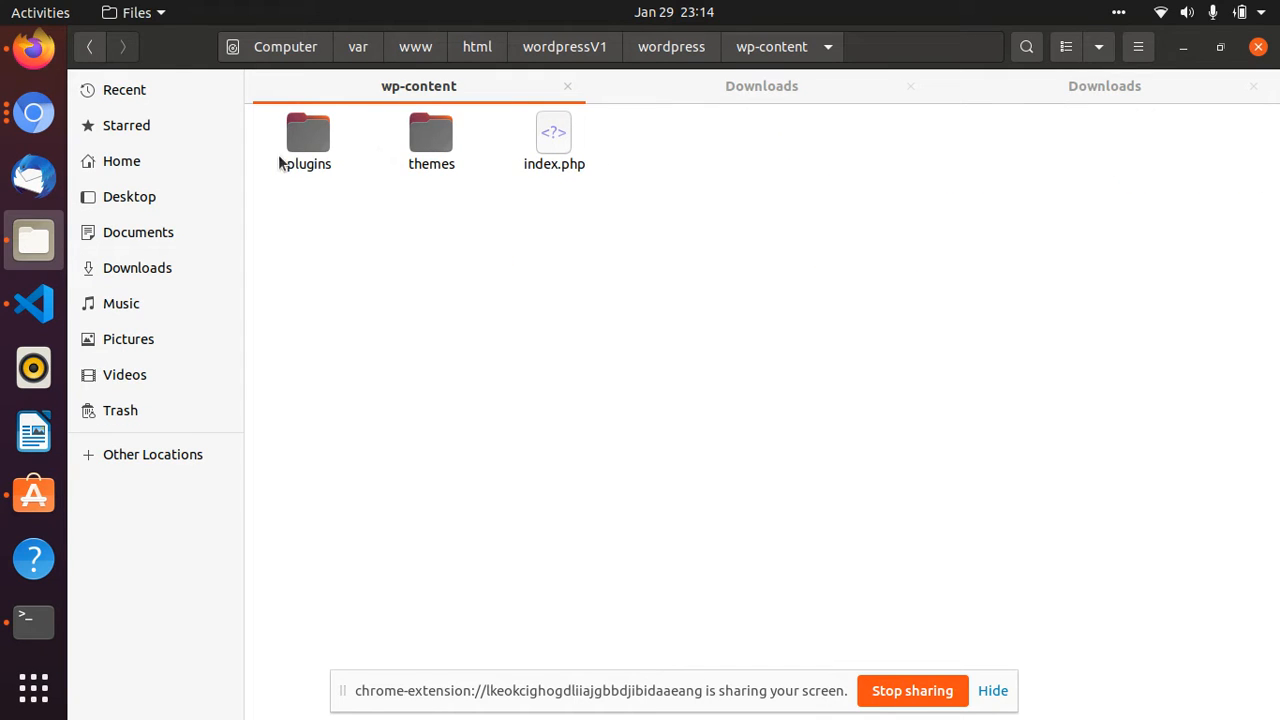
double_click(308, 135)
right_click(776, 333)
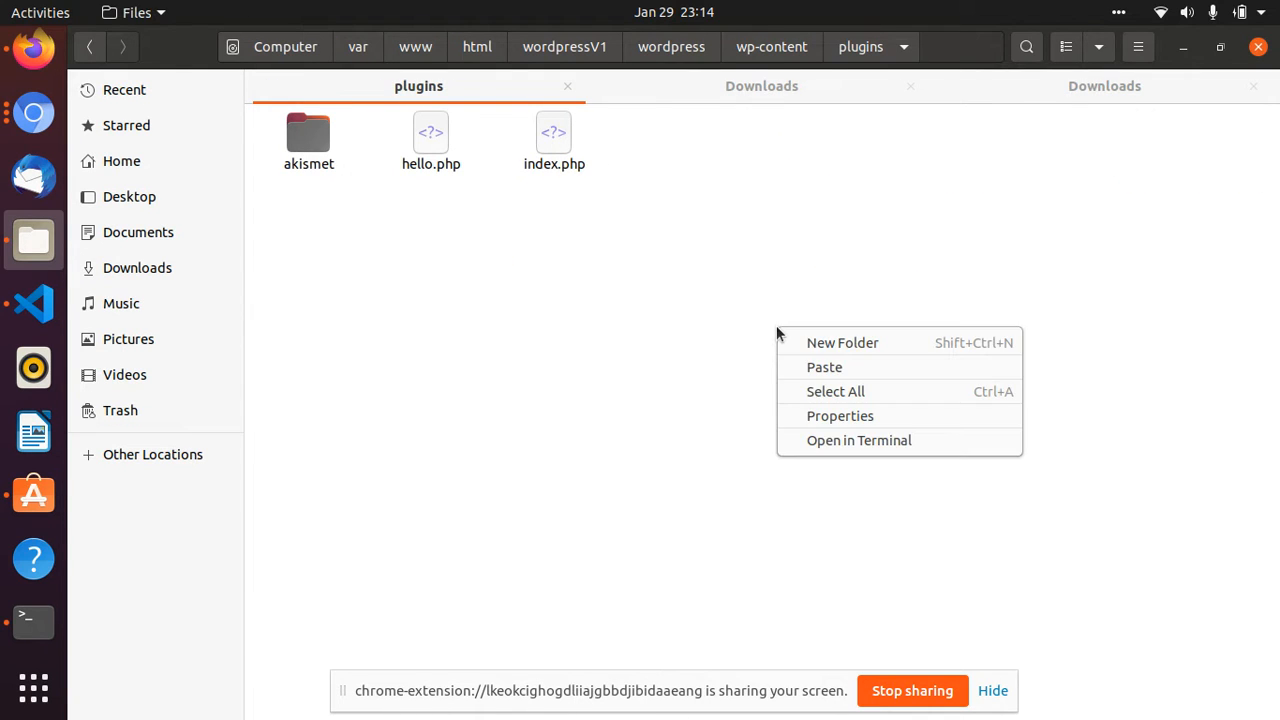
left_click(826, 366)
left_click(451, 272)
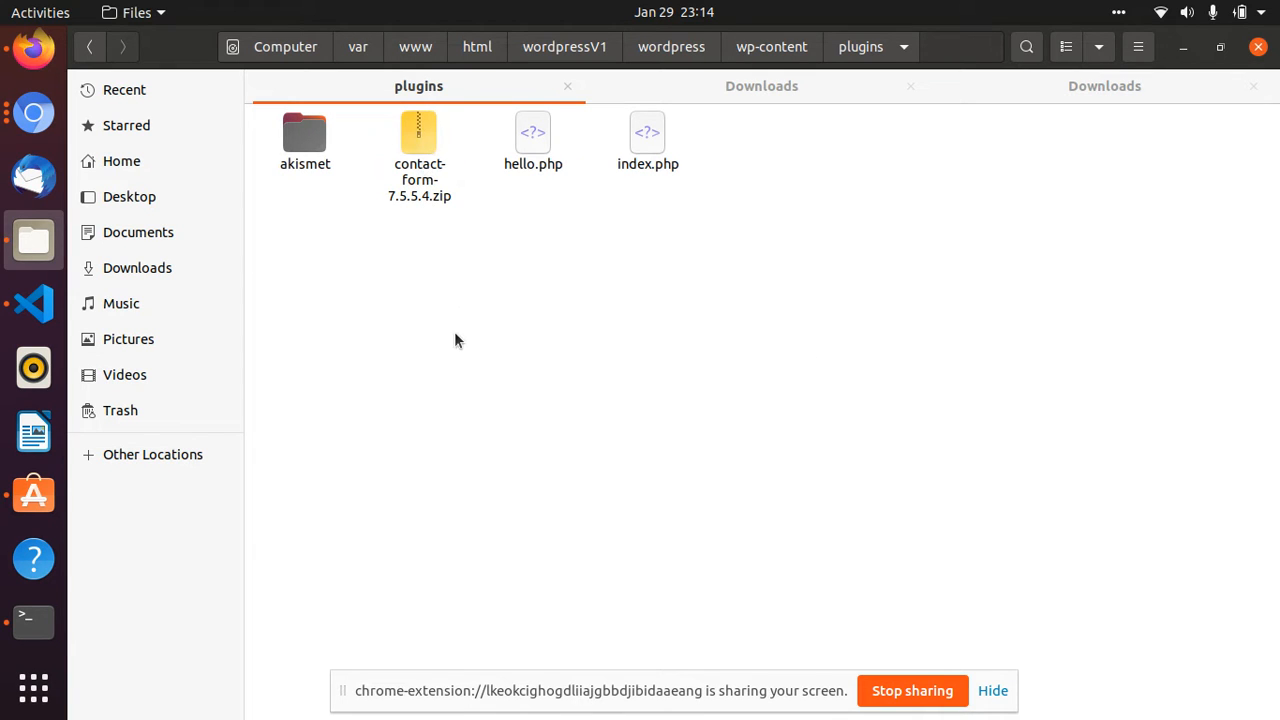
- Extract all files of contact-form-7.5.5.4.zip into the plugins folder and open the extracted contact-form-7 folder
double_click(411, 140)
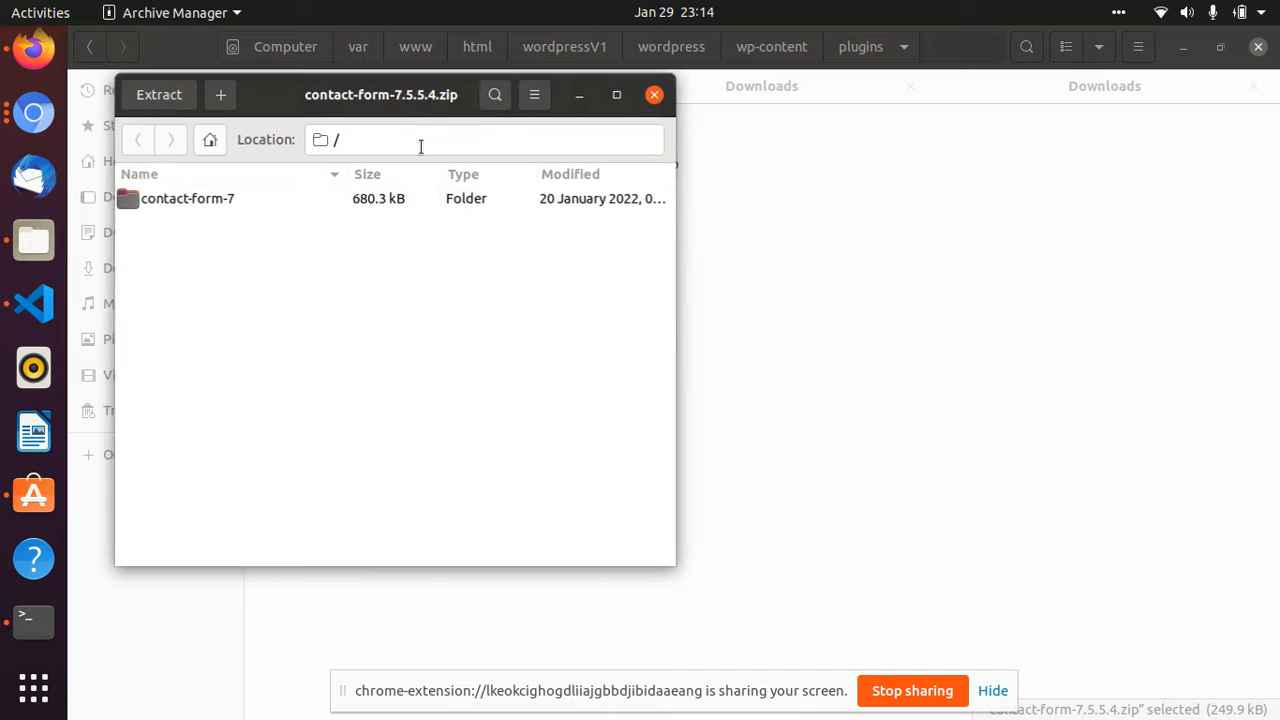
left_click(150, 95)
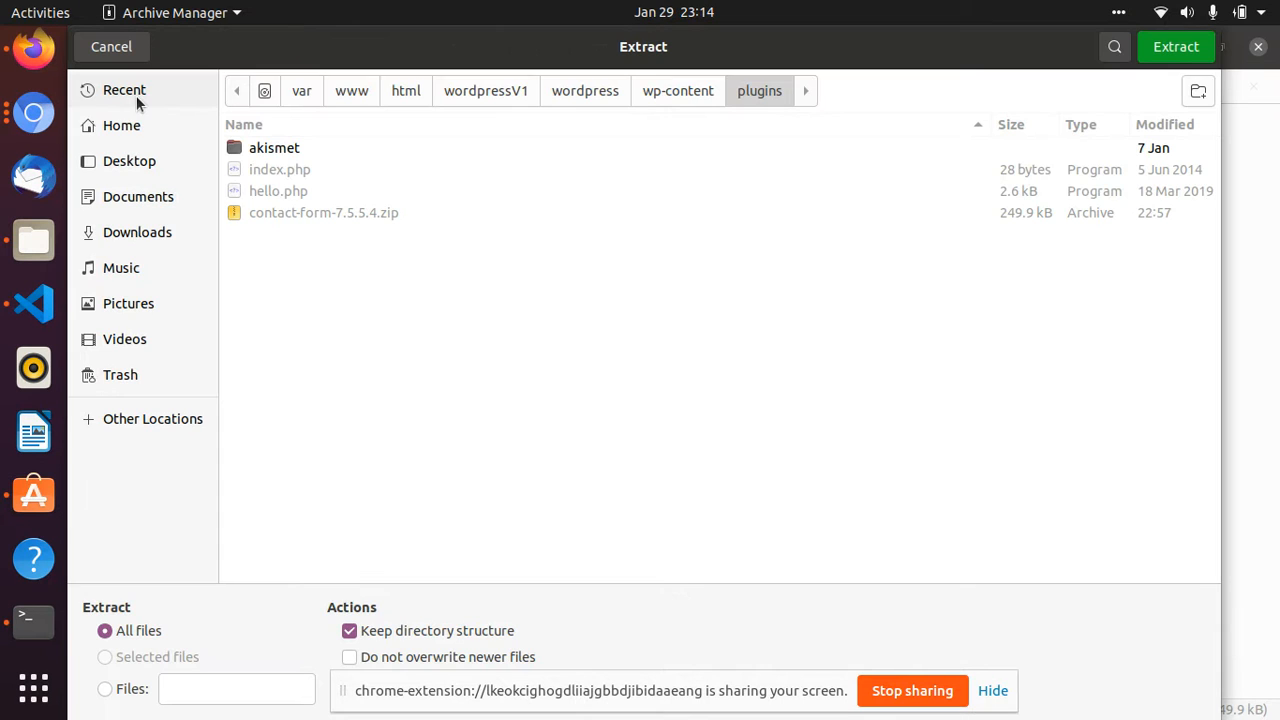
left_click(1175, 47)
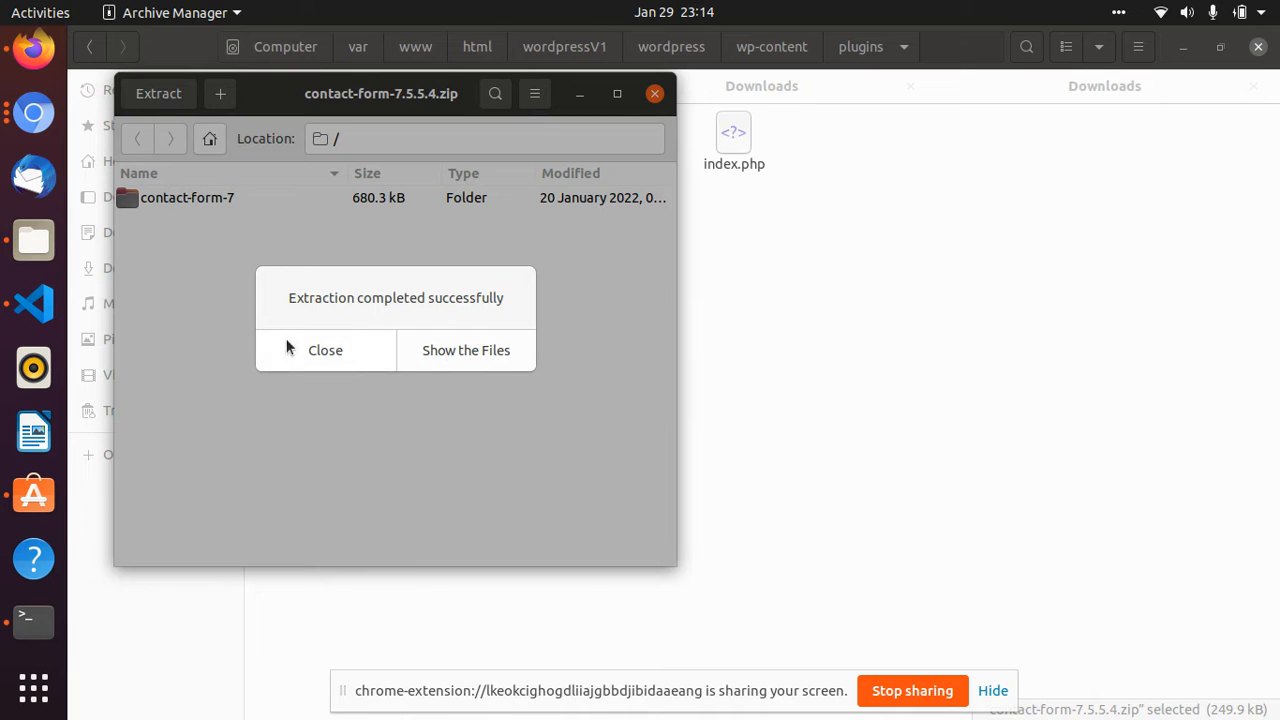
left_click(480, 352)
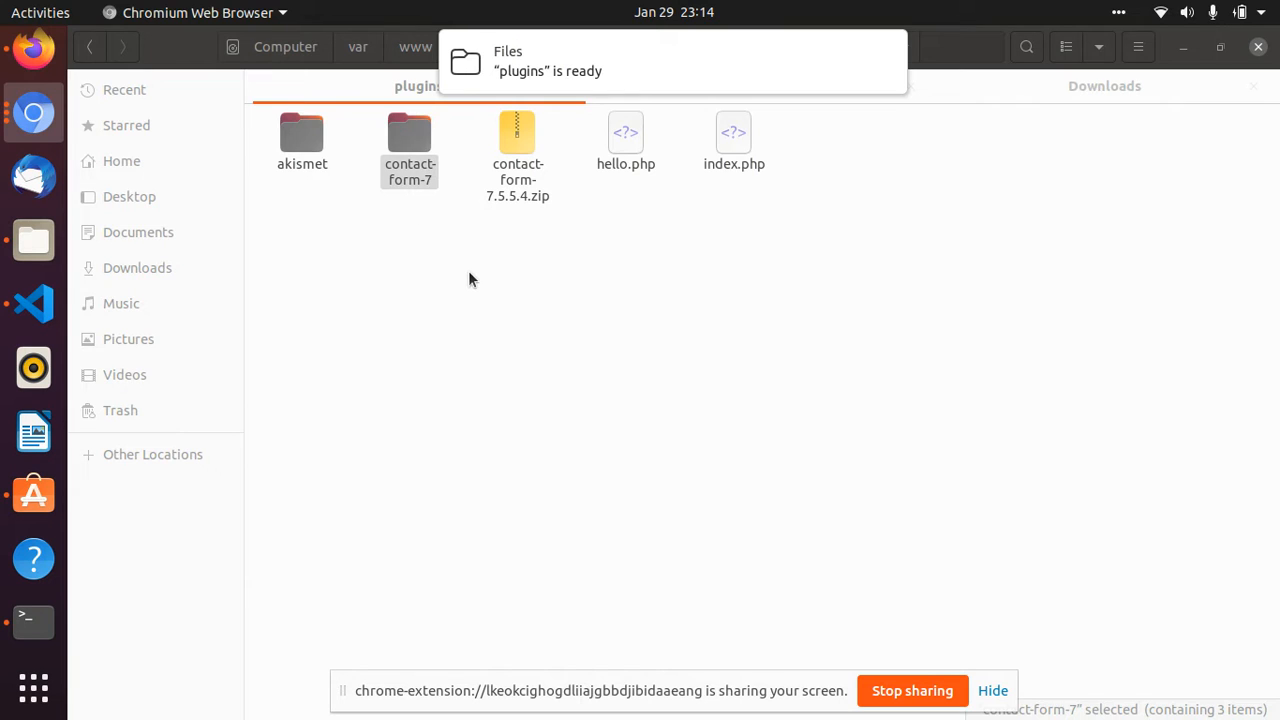
double_click(411, 149)
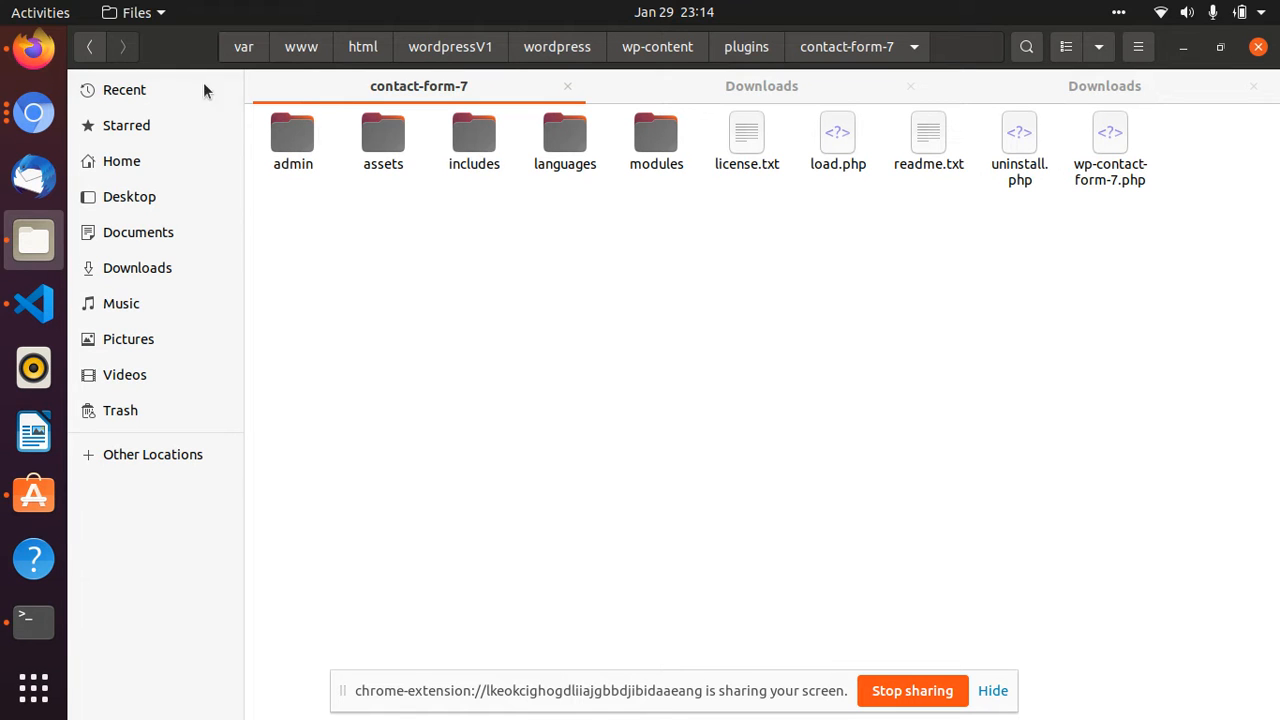
- Switch back to Firefox, reload the site's installed plugins list and activate Contact Form 7
left_click(12, 45)
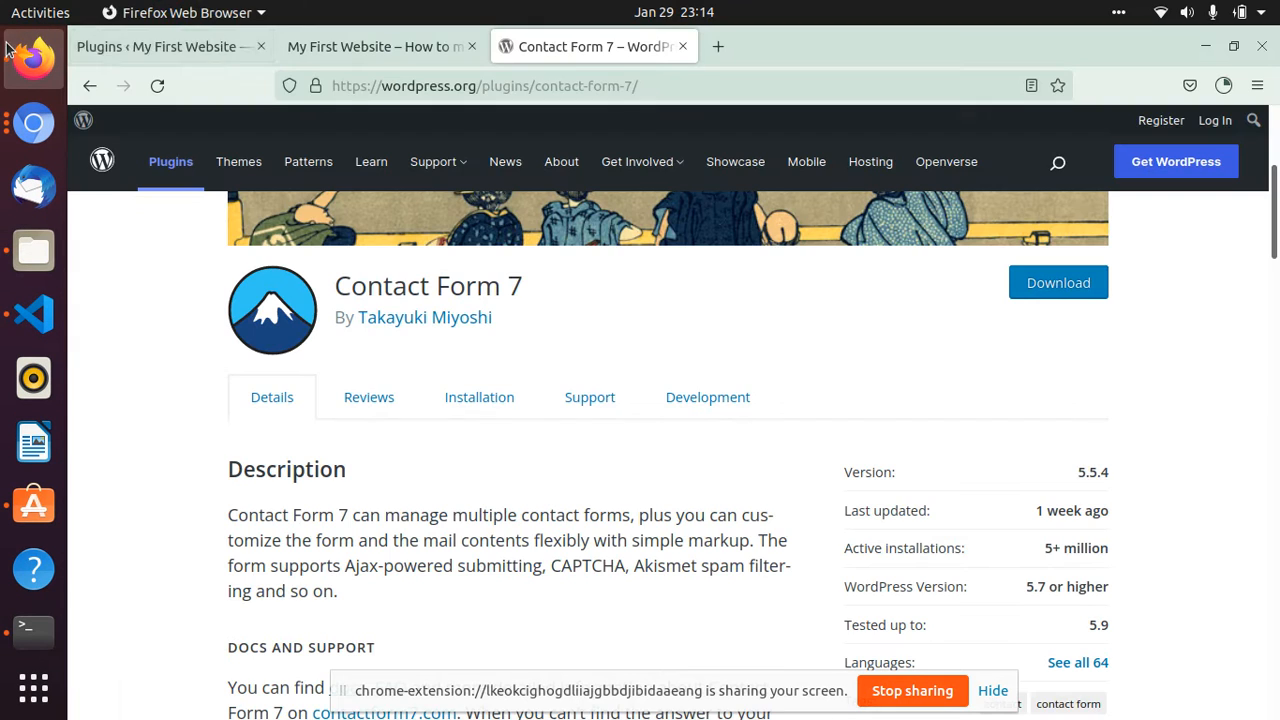
left_click(340, 47)
left_click(193, 48)
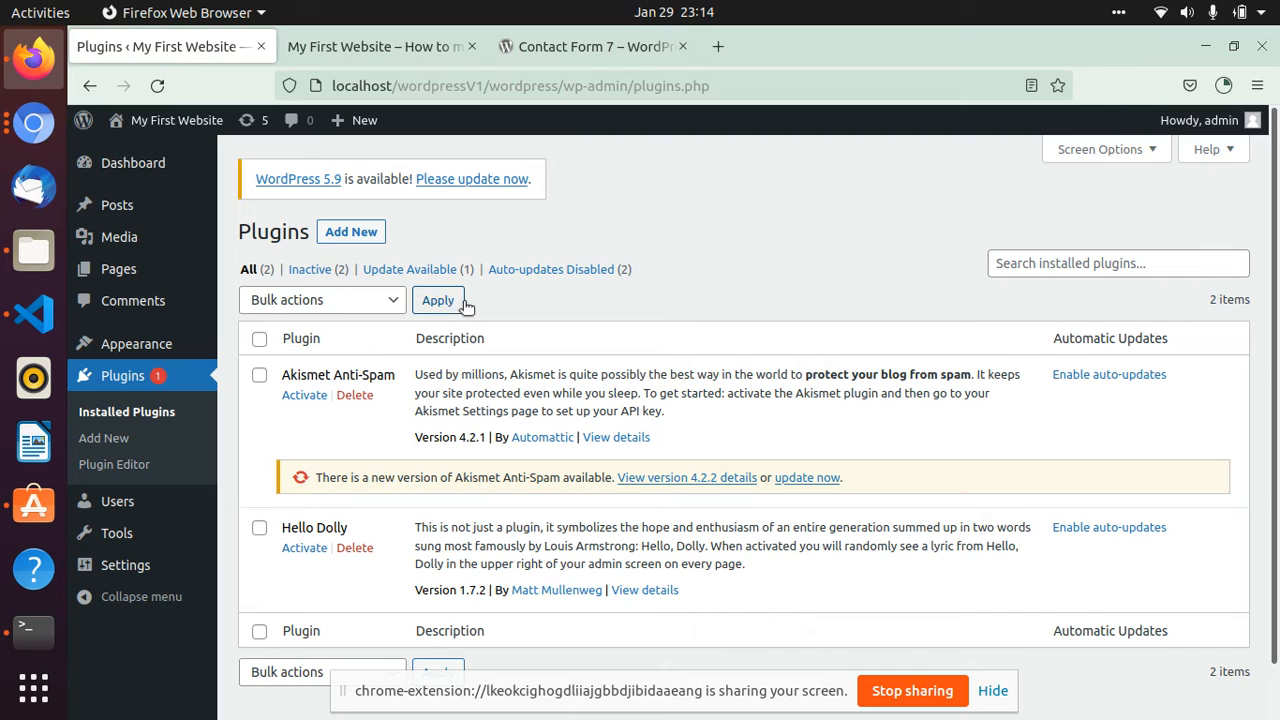
left_click(157, 85)
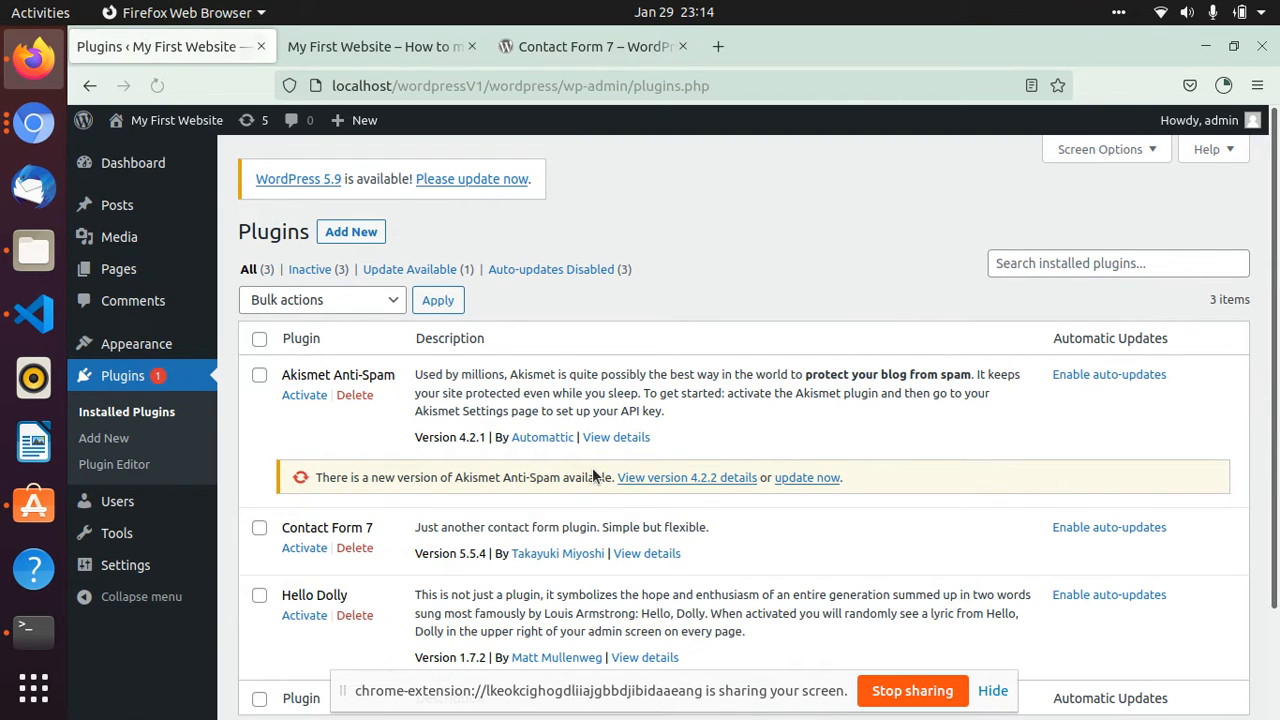
scroll(595, 475, "down", 2)
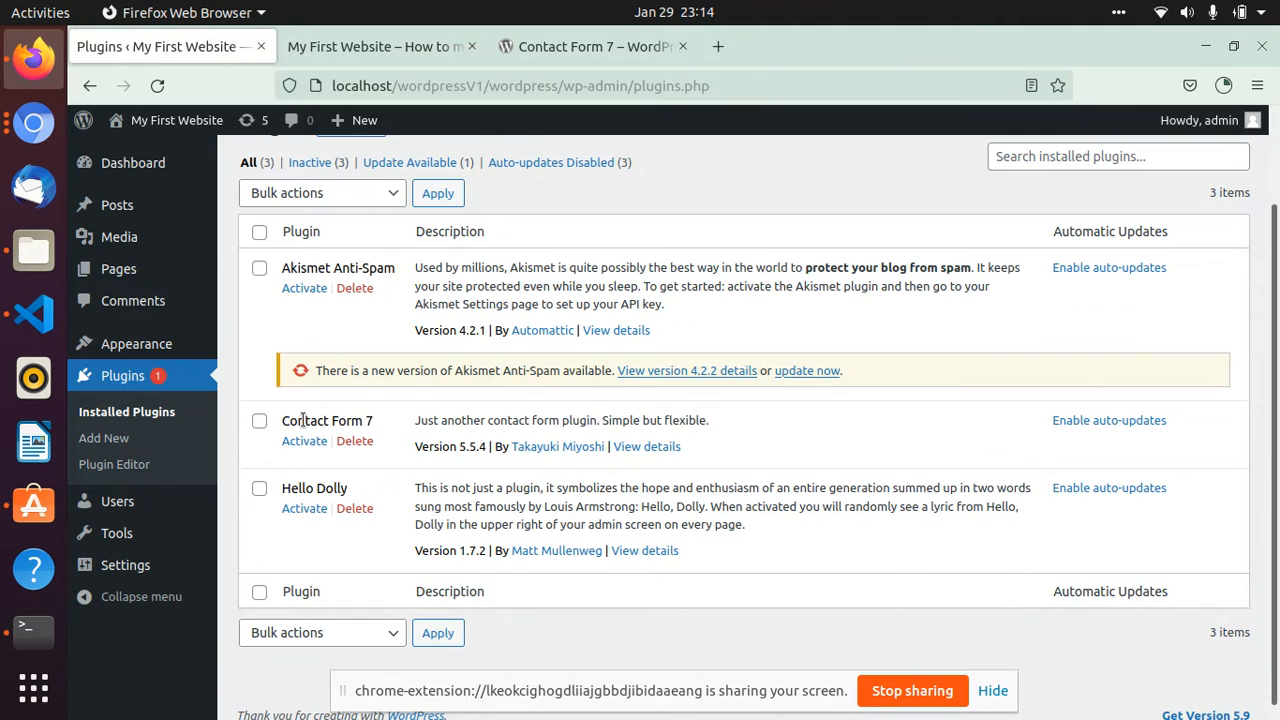
left_click_drag(381, 418, 282, 427)
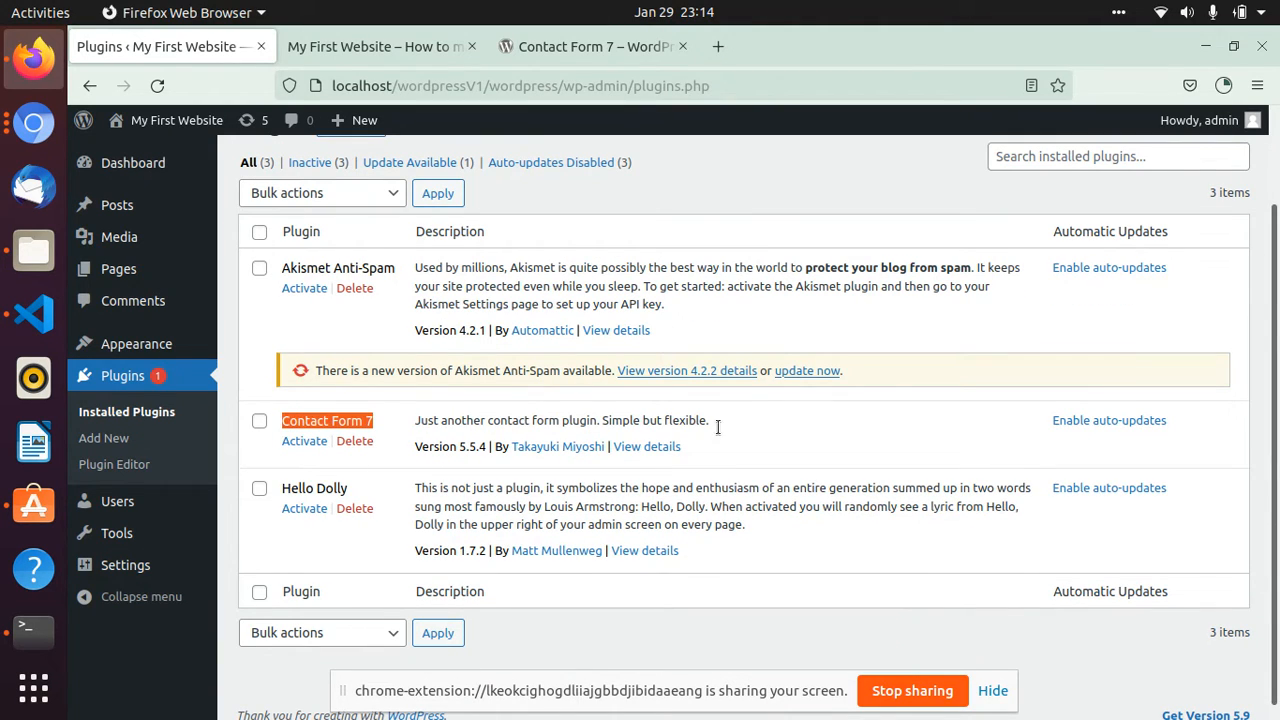
left_click(299, 441)
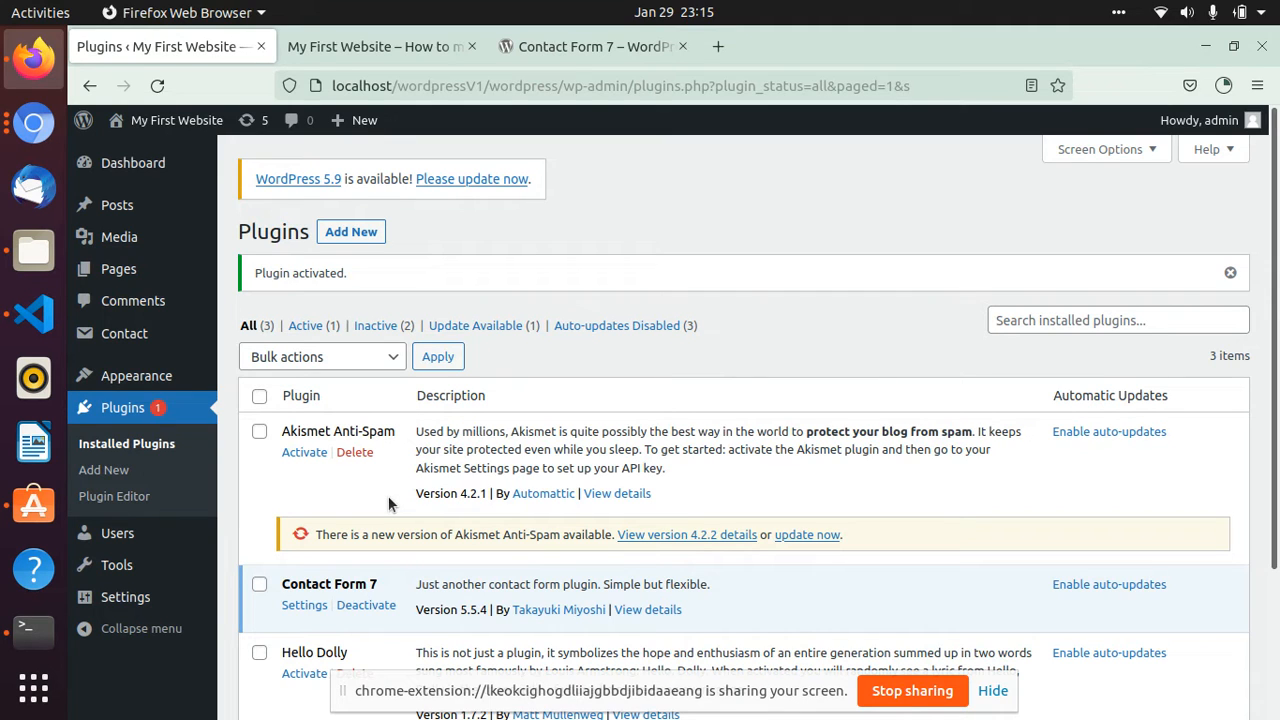
- Open the Contact Form 7 settings and copy the shortcode of Contact form 1
scroll(390, 503, "down", 2)
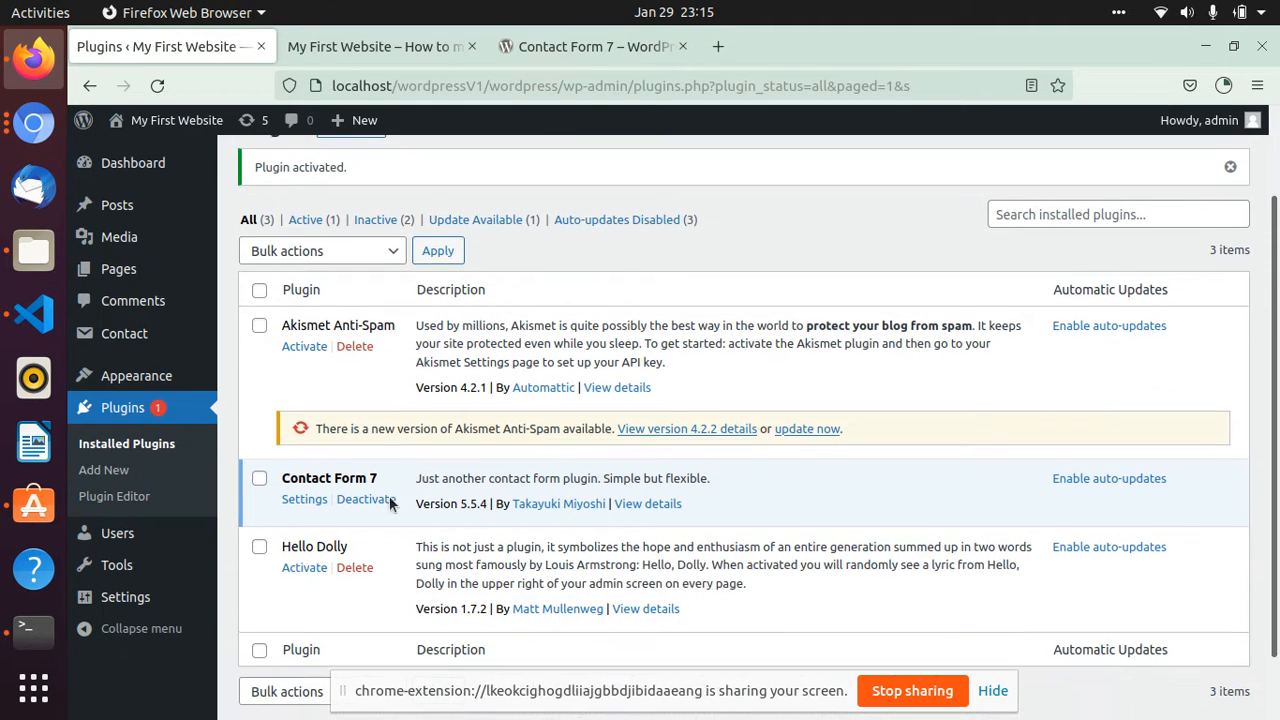
left_click(306, 498)
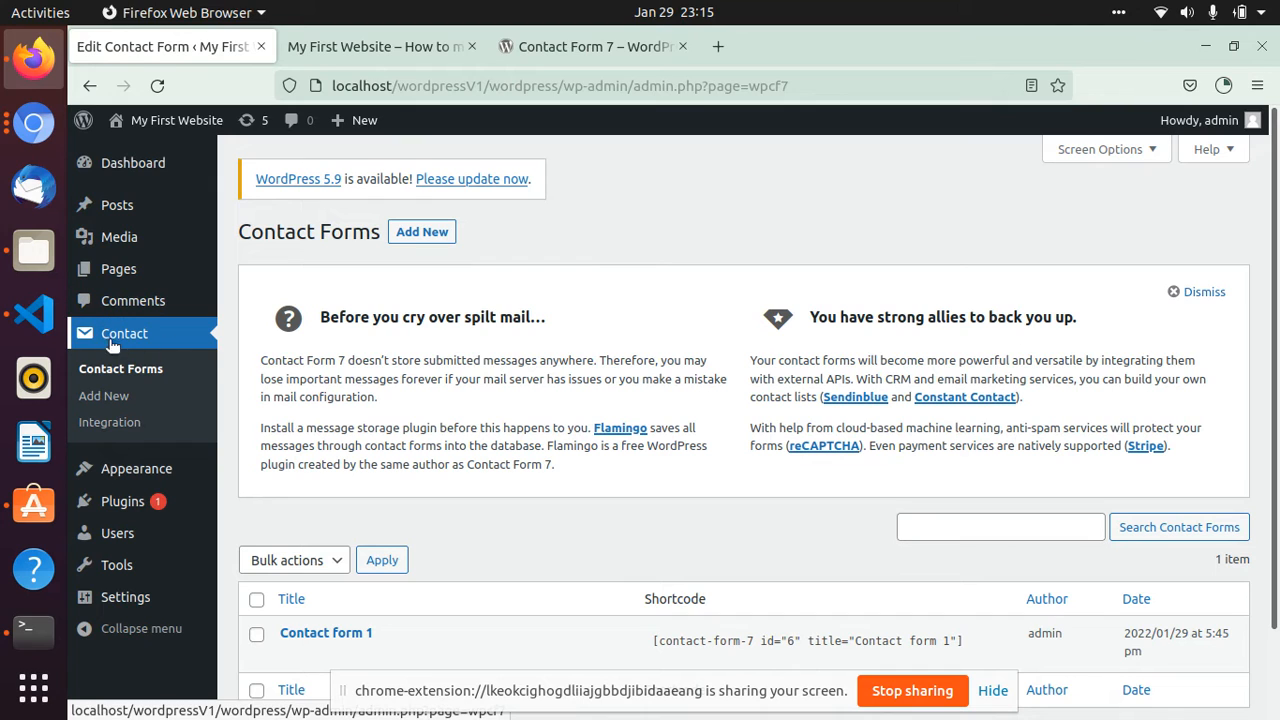
scroll(102, 405, "down", 2)
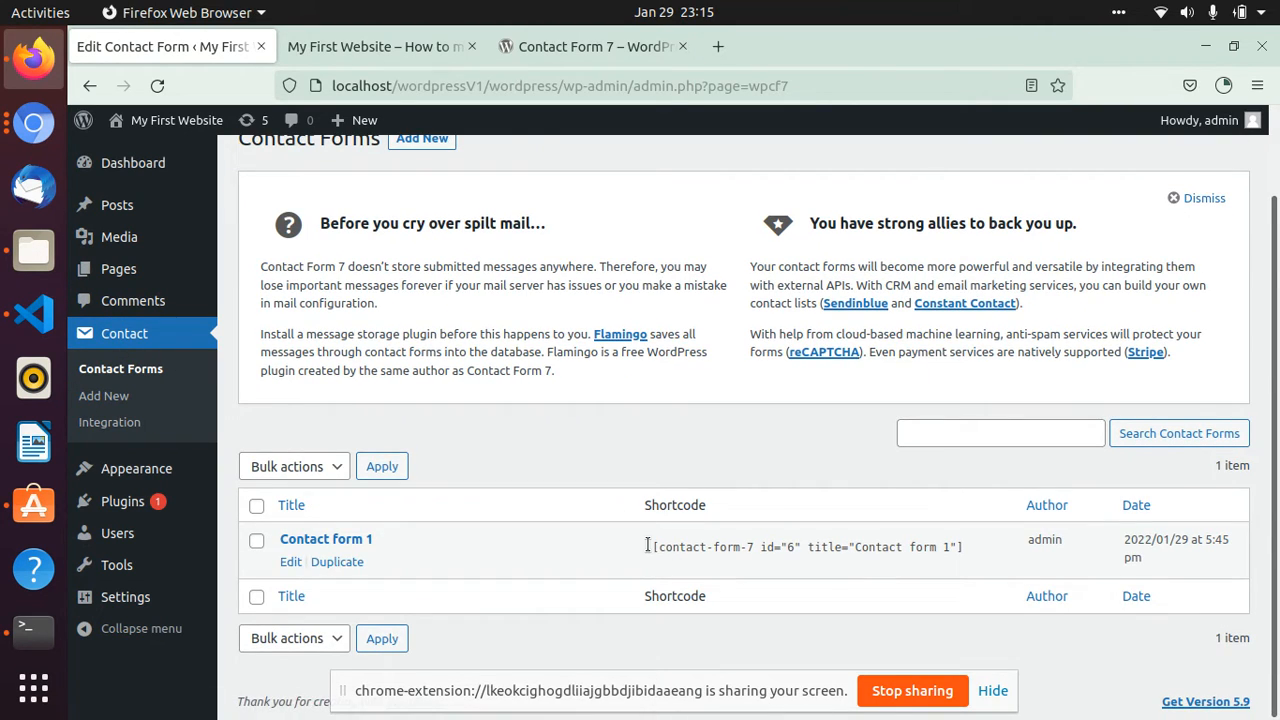
left_click_drag(647, 545, 928, 558)
right_click(928, 560)
left_click(972, 394)
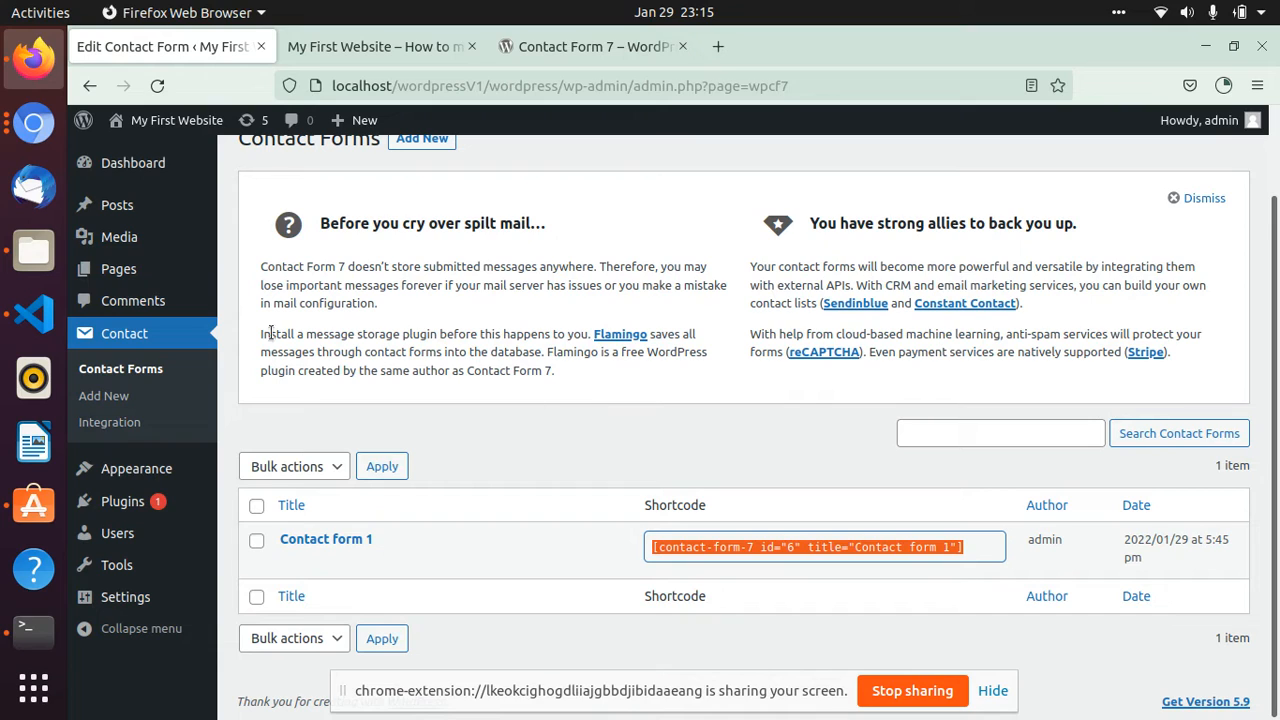
- Create a new page and title it "Contact"
mouse_move(115, 276)
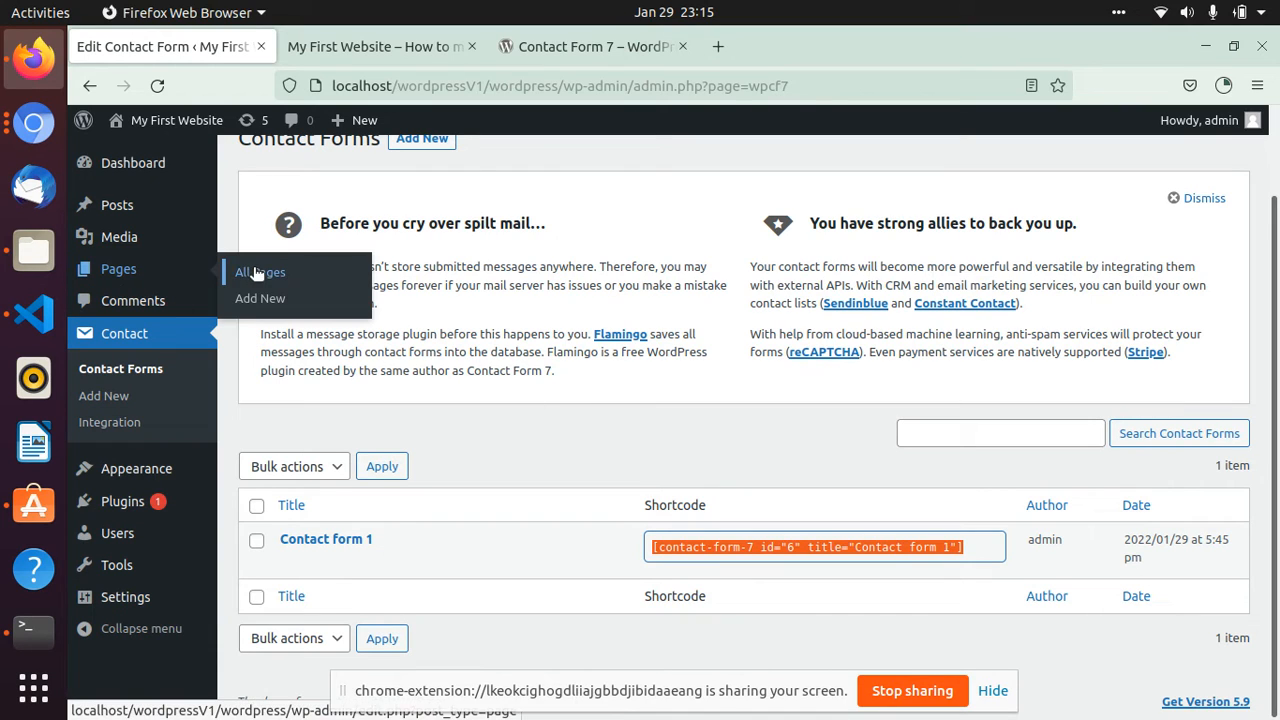
left_click(266, 300)
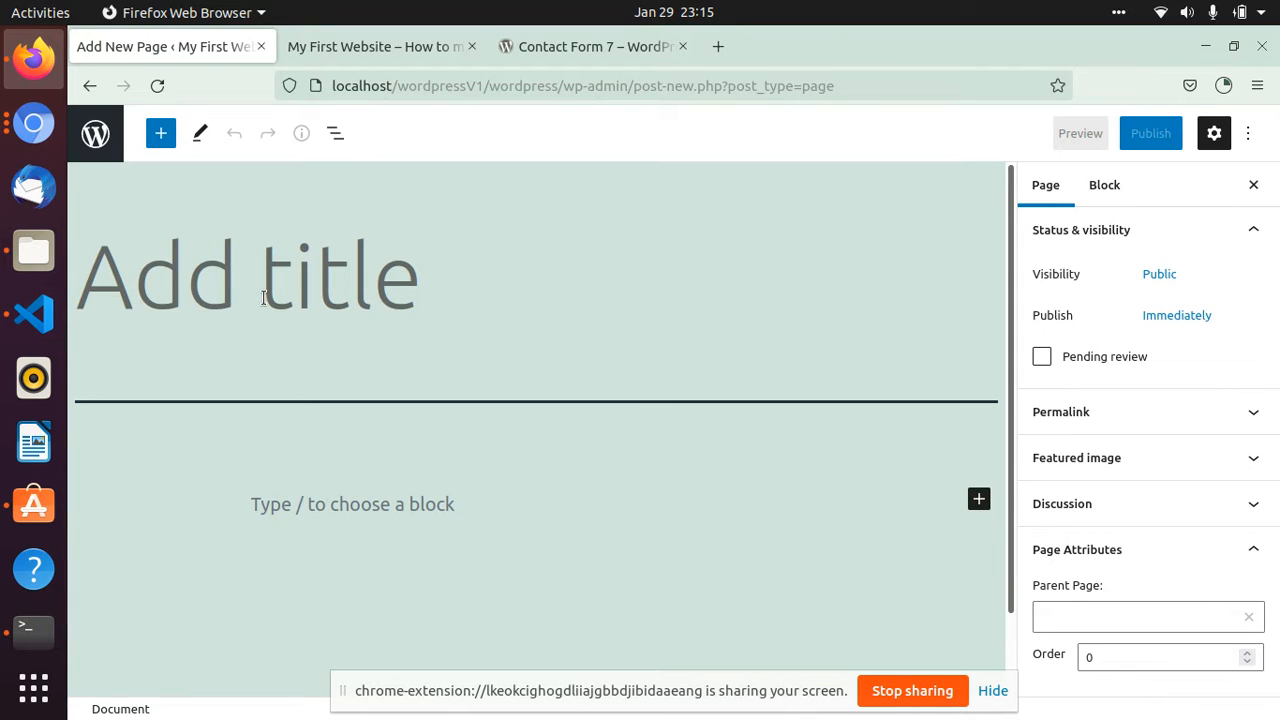
type("Conta")
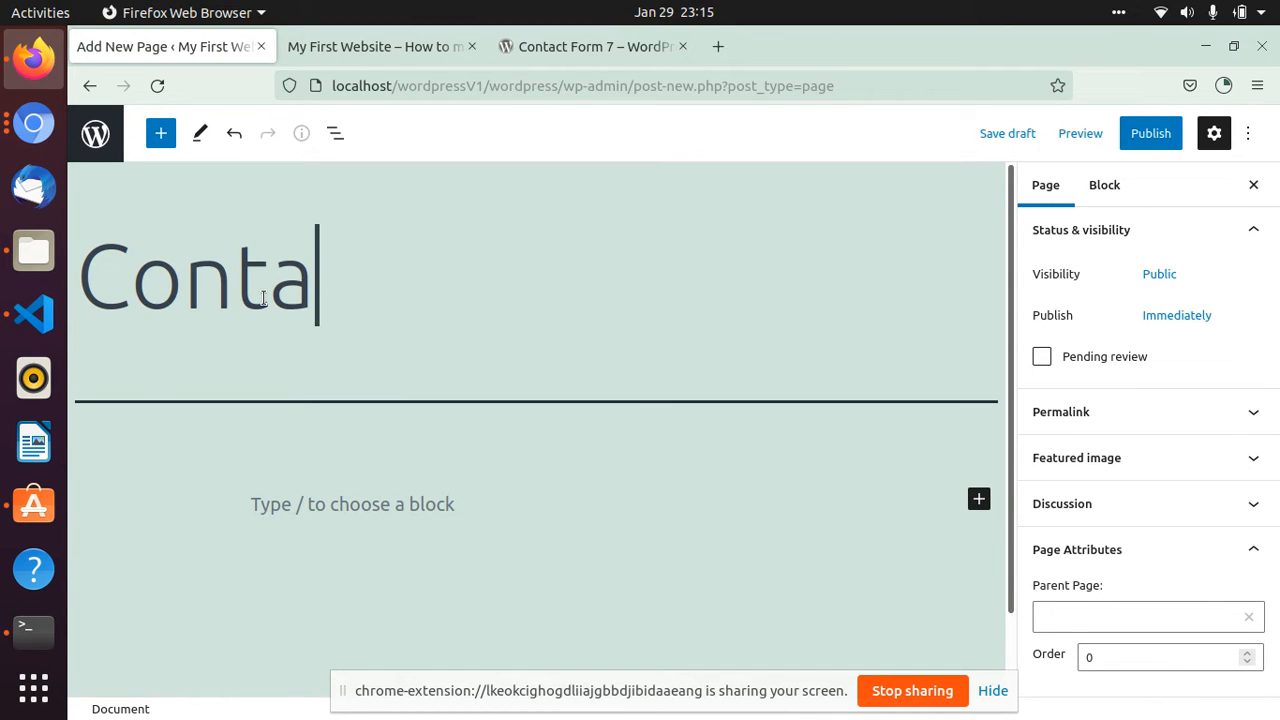
type("ct Us")
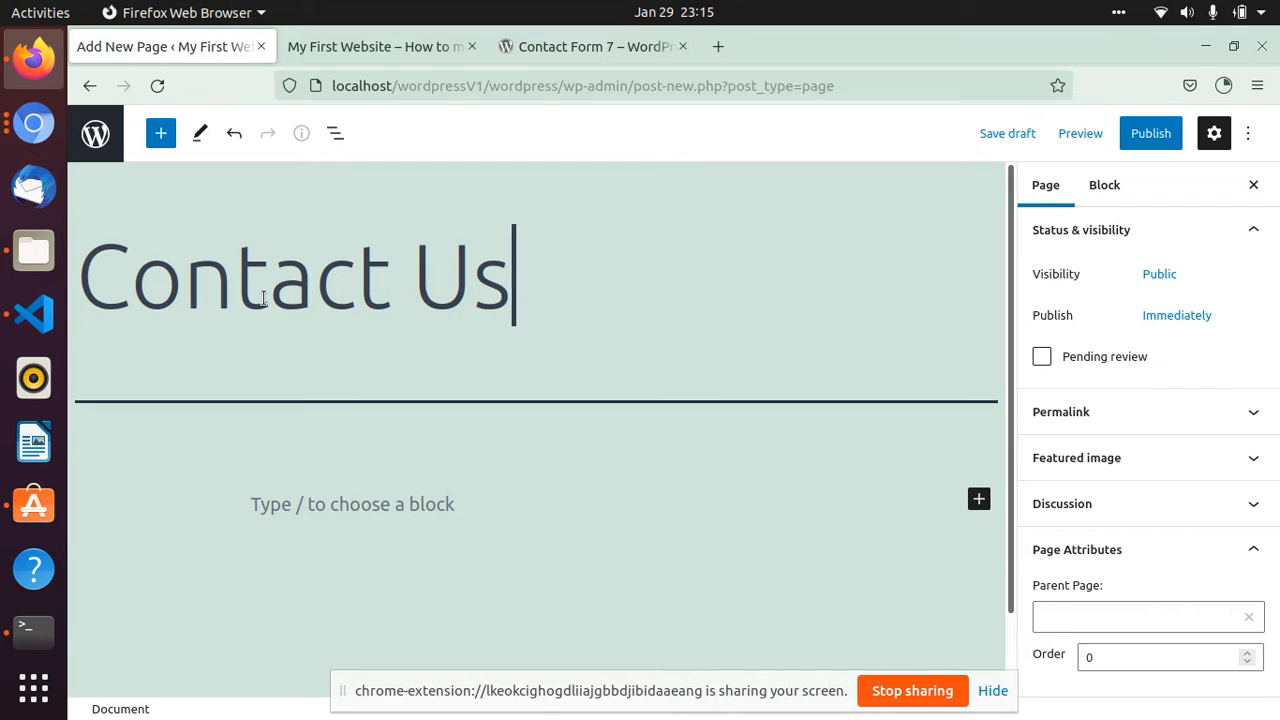
type(" with y")
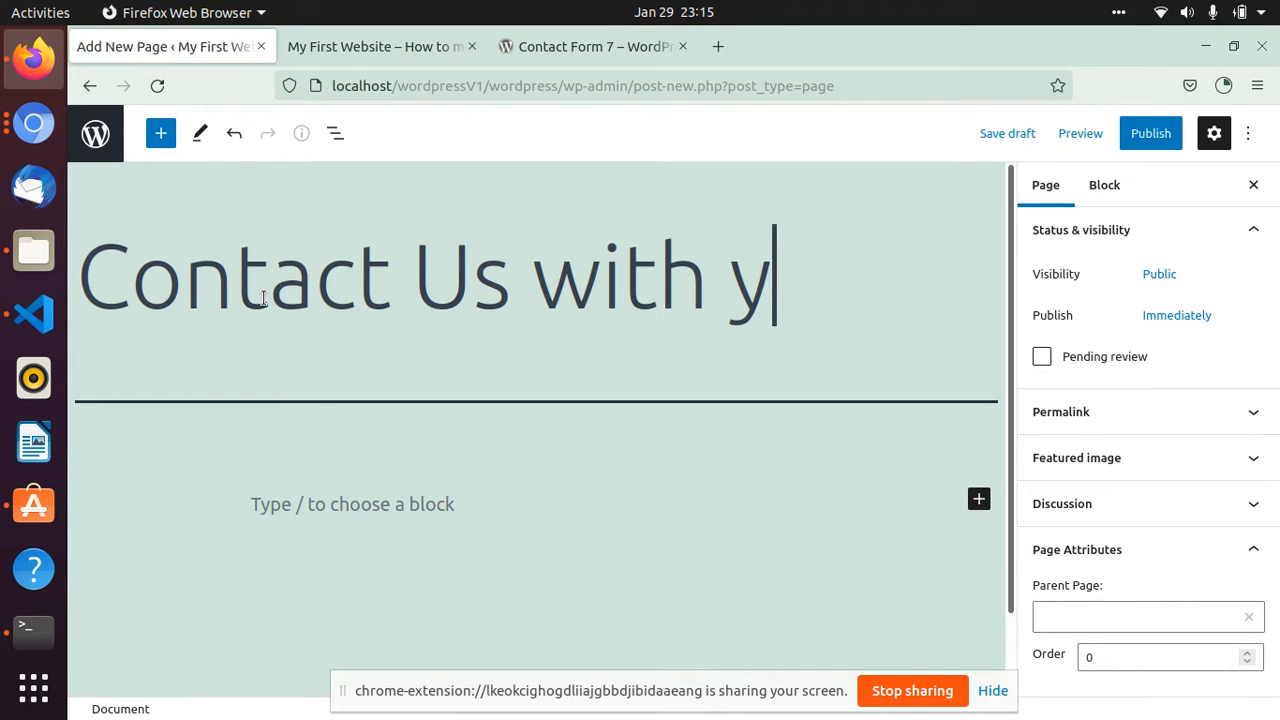
type("our req..")
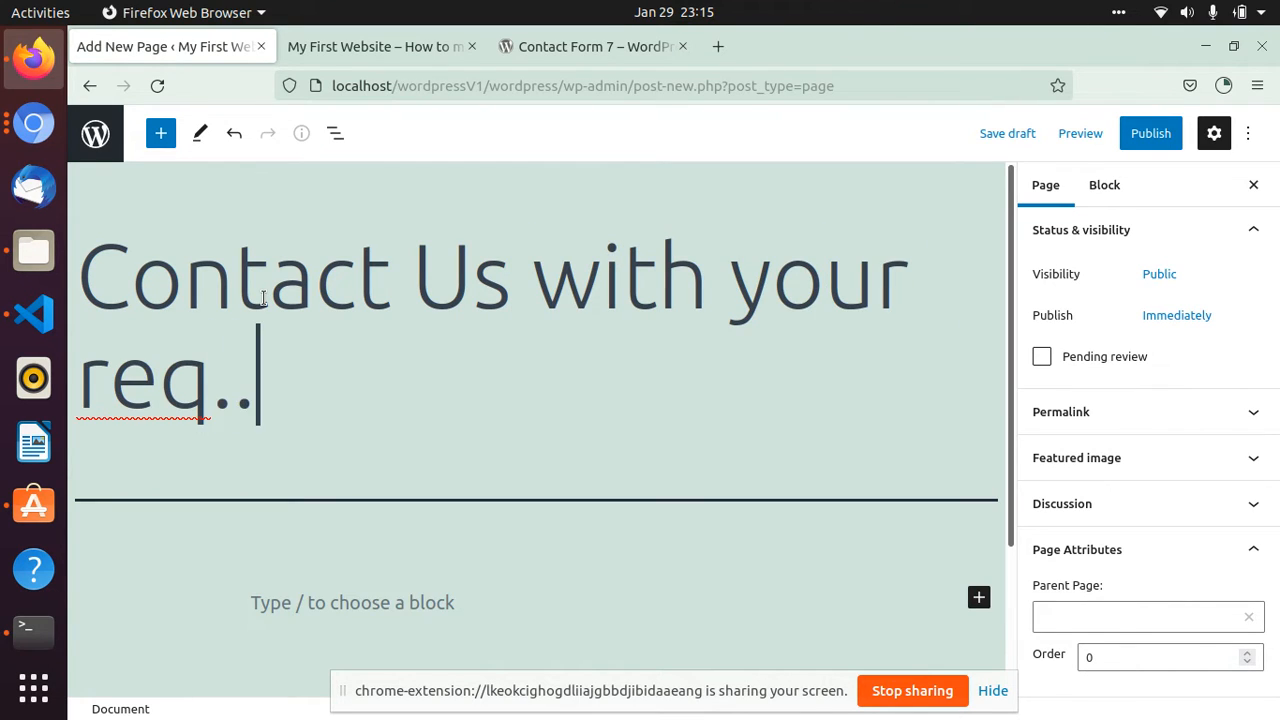
- Paste the copied shortcode into the page body as a Contact Form 7 block and choose Contact form 1 in it
left_click(282, 602)
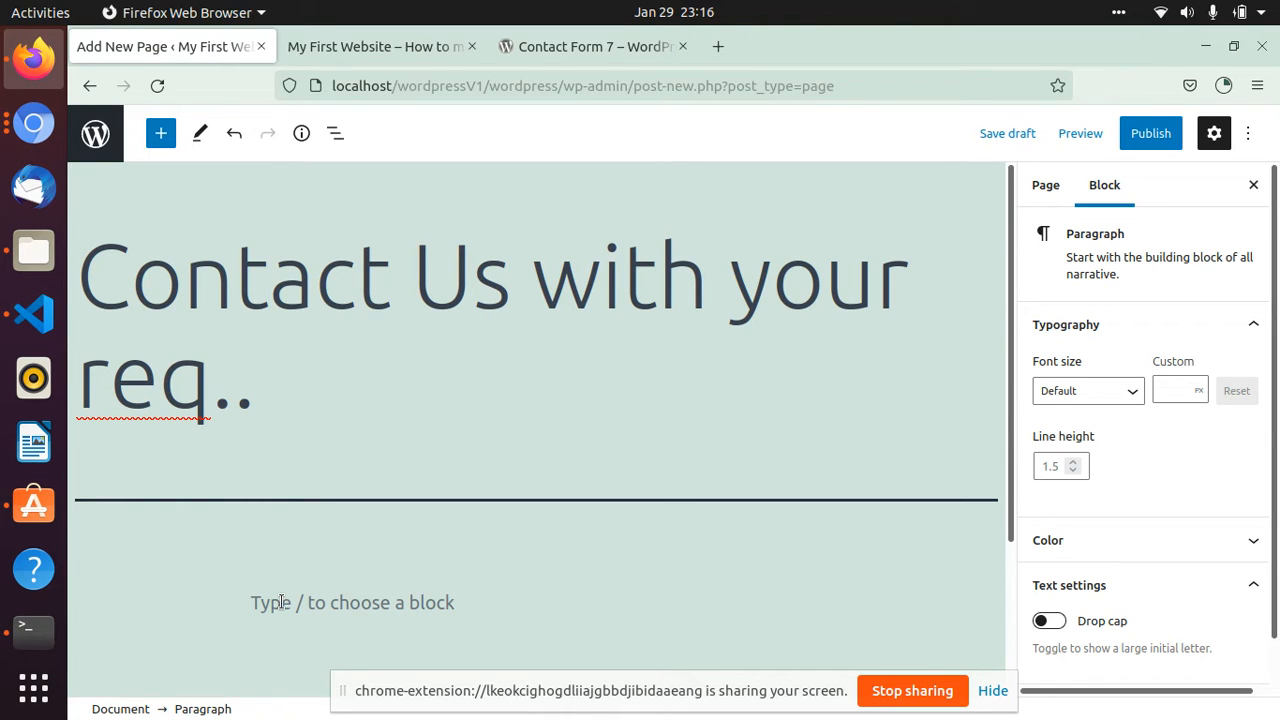
key("ctrl+v")
scroll(284, 591, "down", 3)
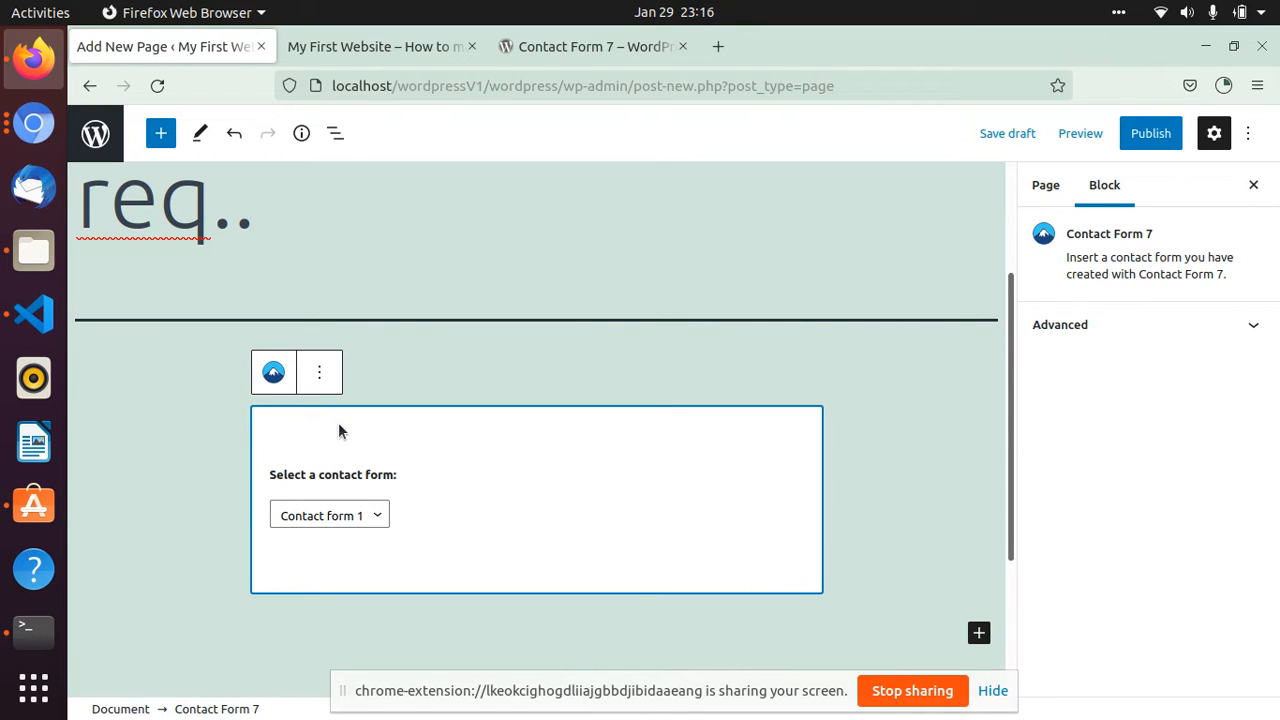
left_click(205, 418)
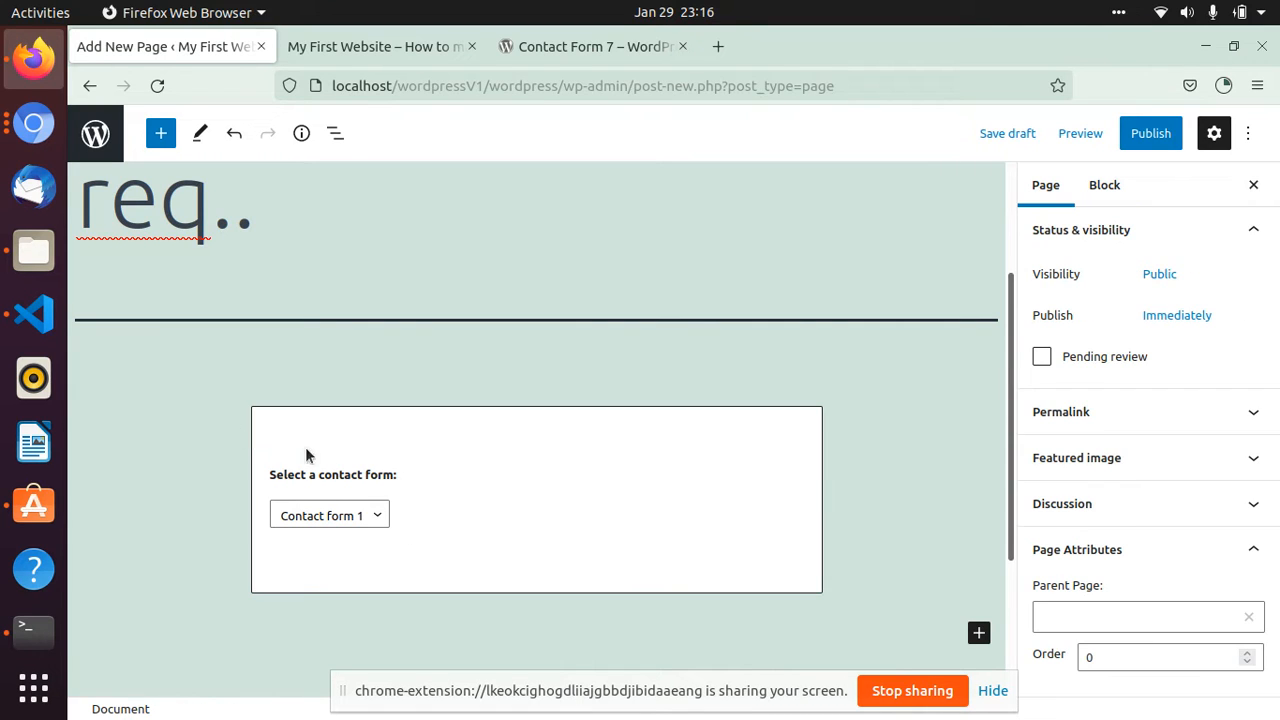
left_click(370, 518)
left_click(343, 543)
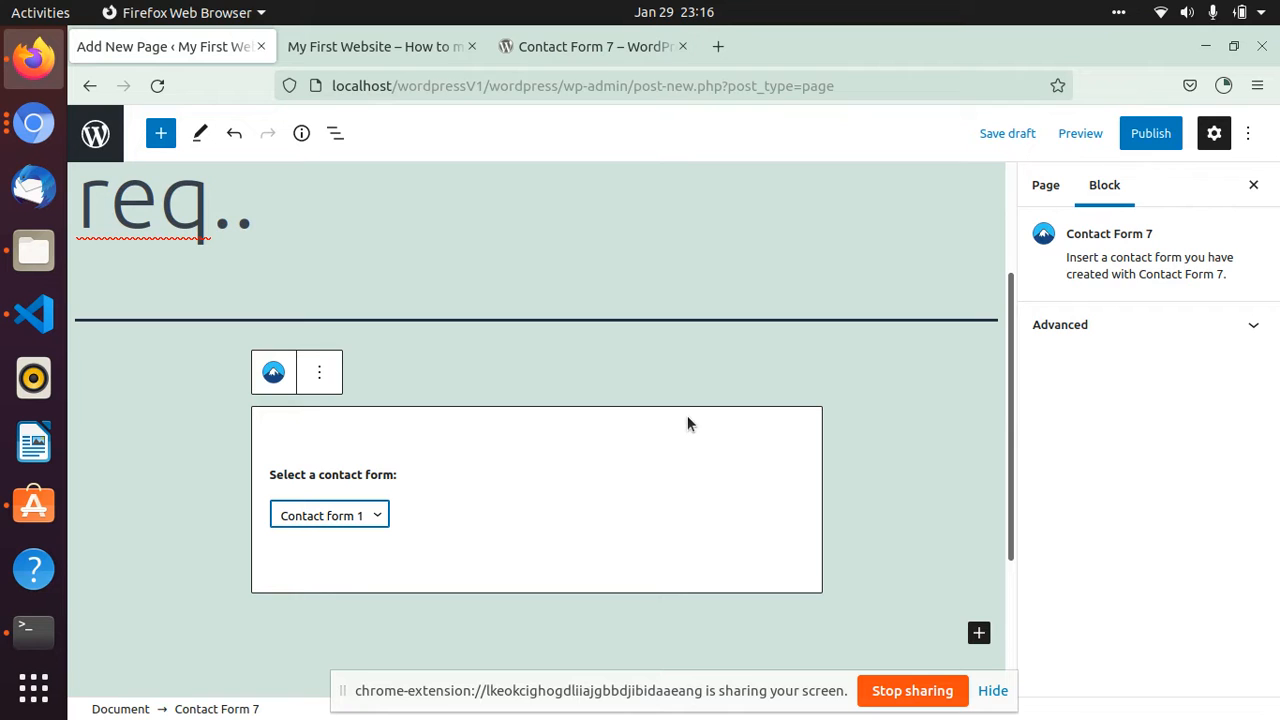
- Preview the page in a separate browser tab and look over the contact form's fields from name to message
left_click(1085, 135)
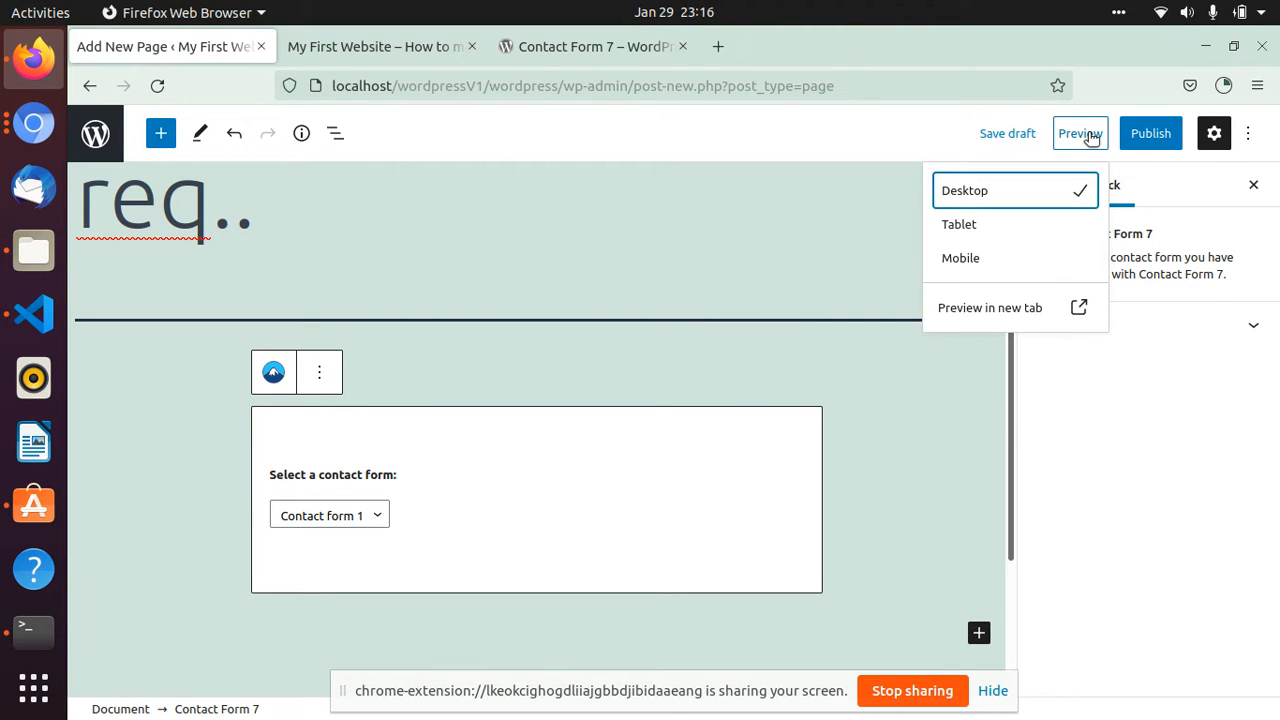
left_click(993, 312)
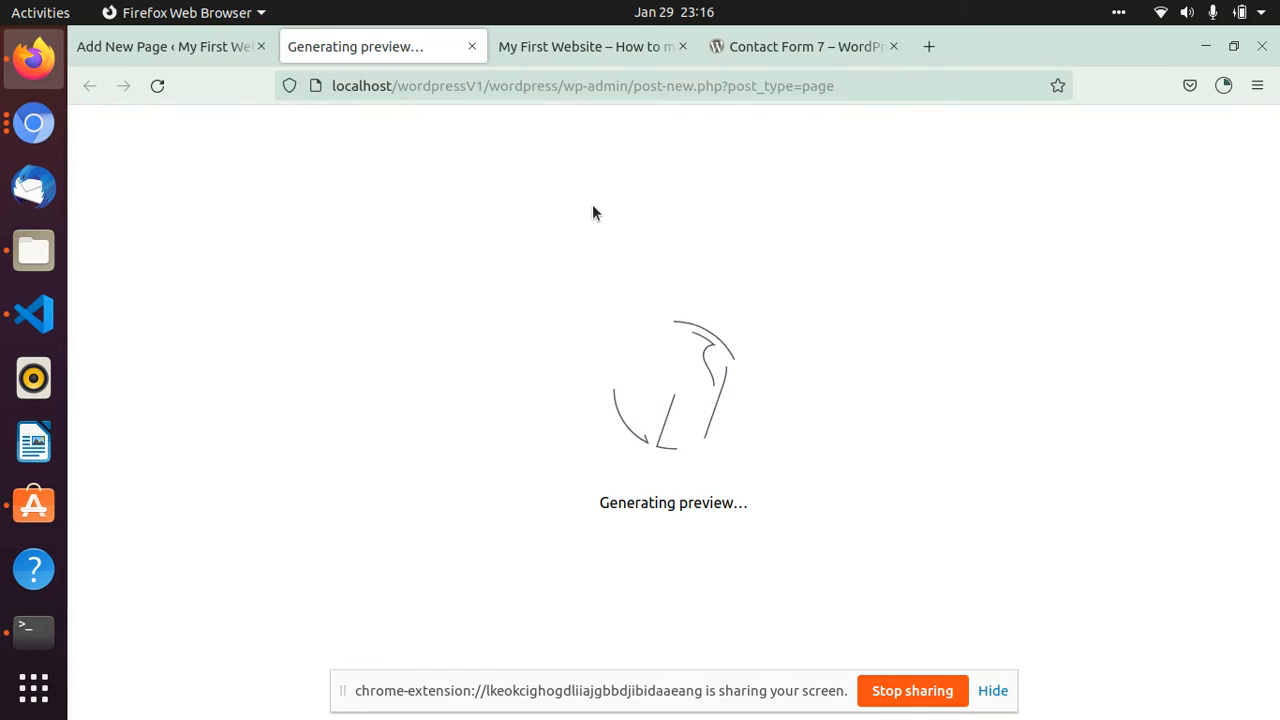
scroll(601, 358, "down", 5)
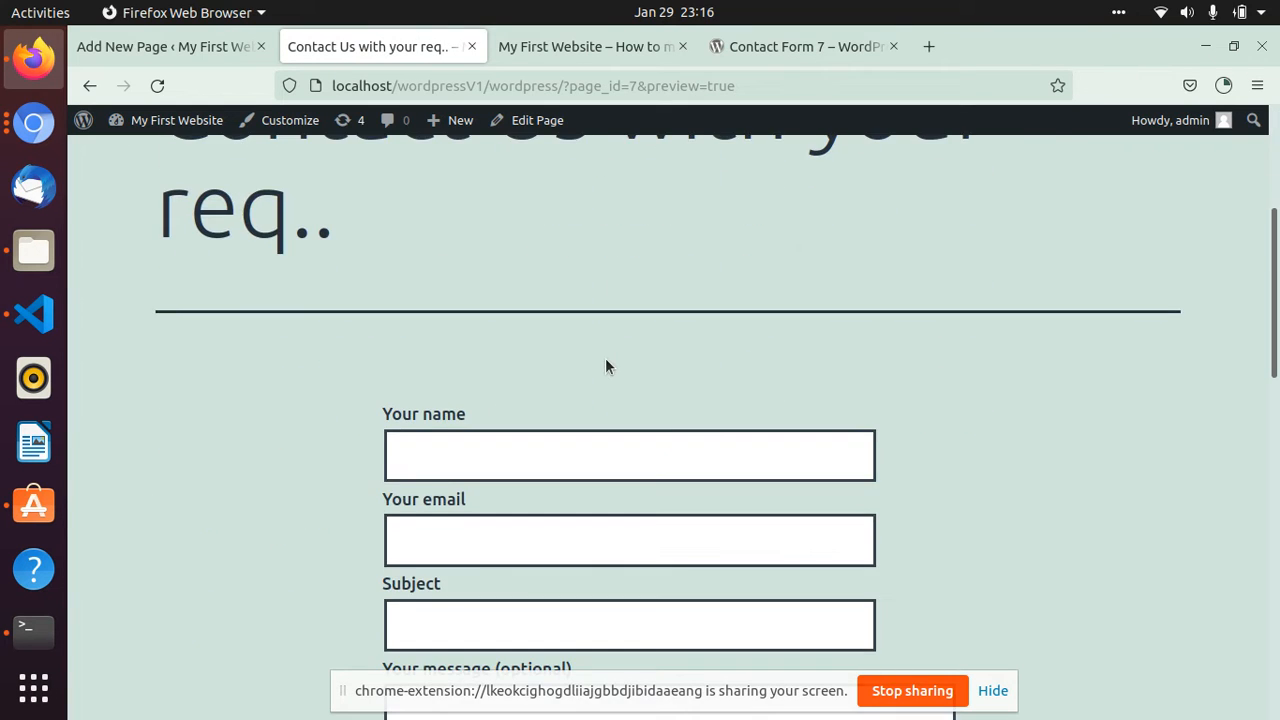
scroll(606, 358, "down", 5)
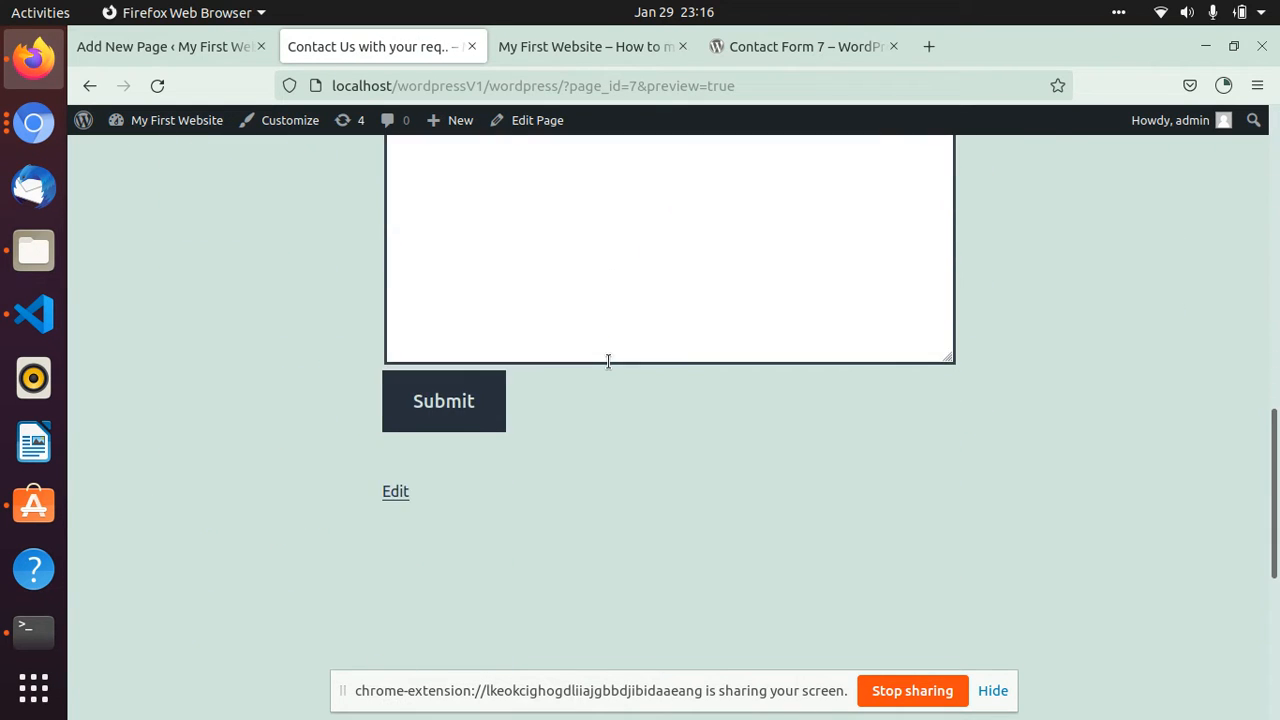
scroll(607, 361, "up", 2)
scroll(608, 361, "up", 6)
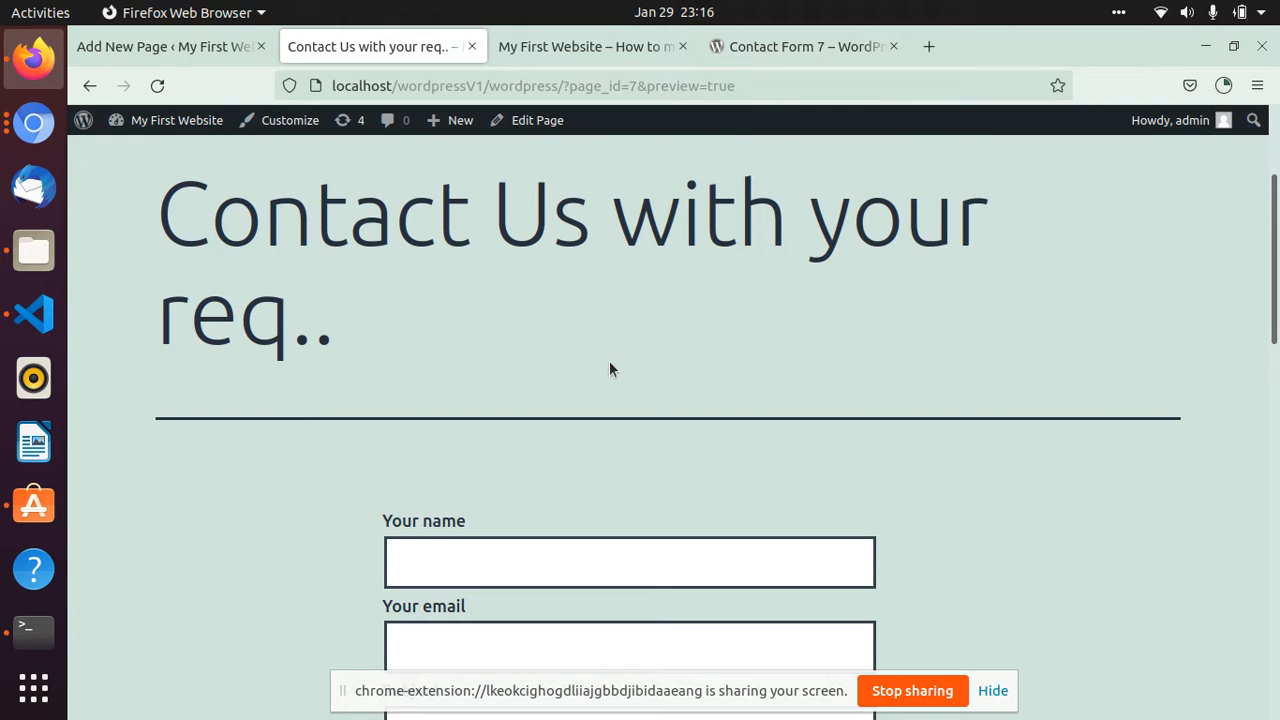
scroll(609, 365, "down", 4)
scroll(608, 367, "up", 1)
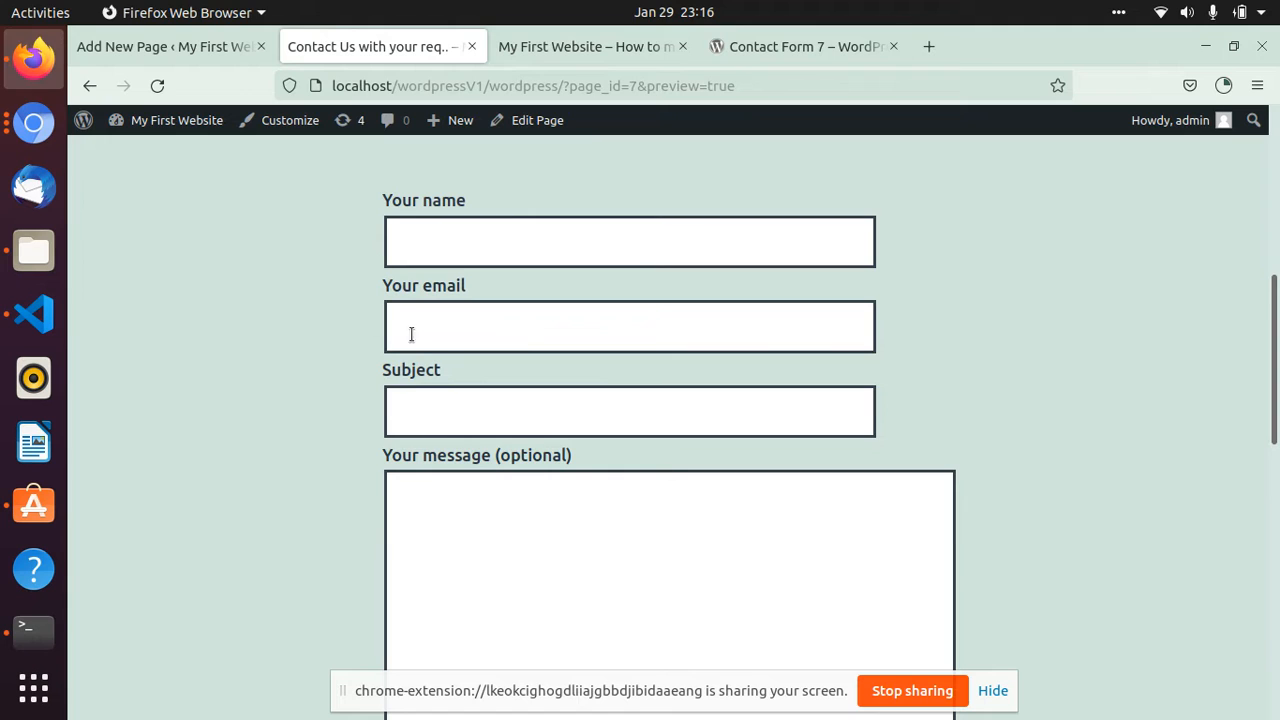
scroll(433, 354, "down", 2)
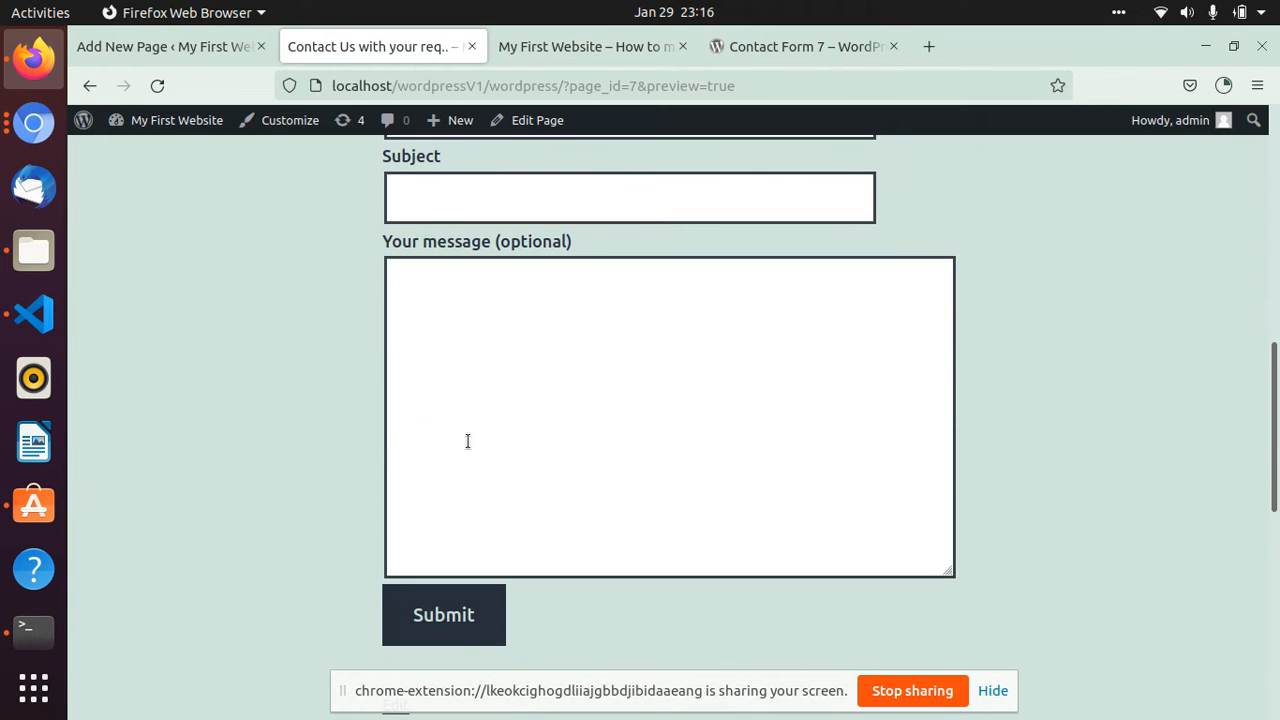
- Submit the previewed form with all fields empty and review the validation messages for each field and the whole form
left_click(443, 617)
scroll(444, 629, "up", 3)
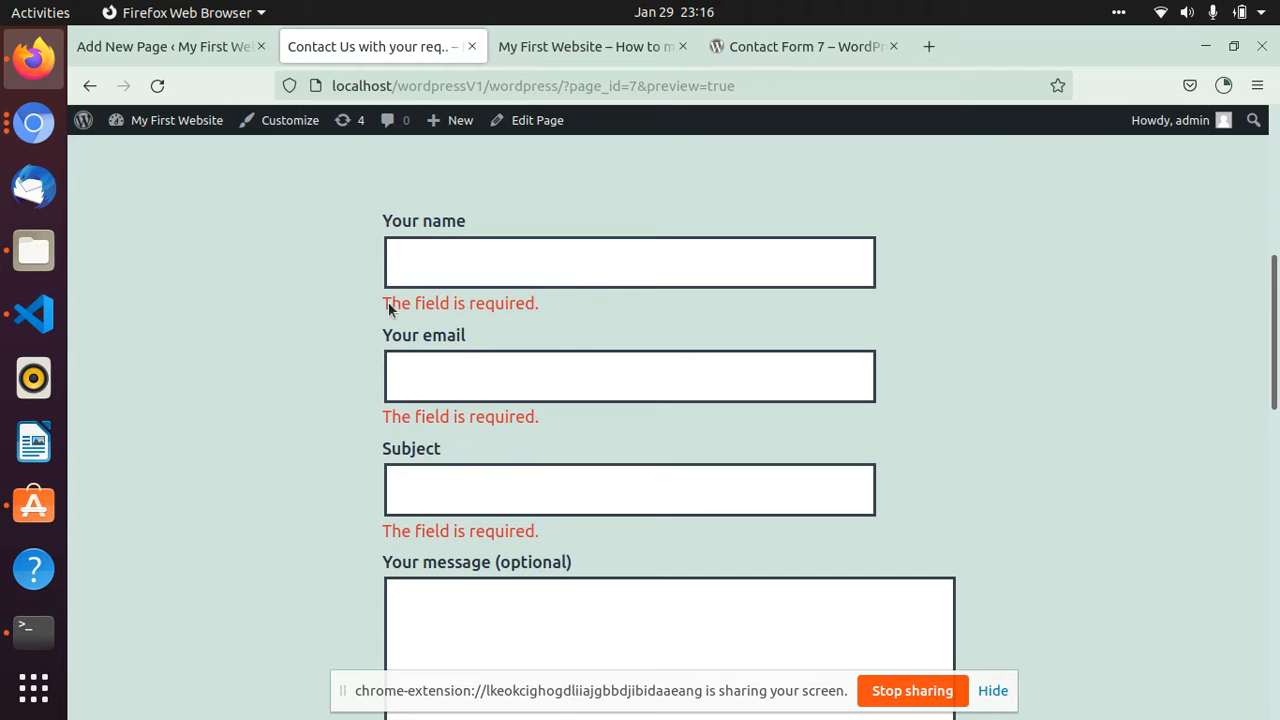
left_click_drag(381, 305, 551, 300)
left_click_drag(388, 442, 621, 424)
left_click_drag(367, 542, 569, 534)
scroll(570, 535, "down", 5)
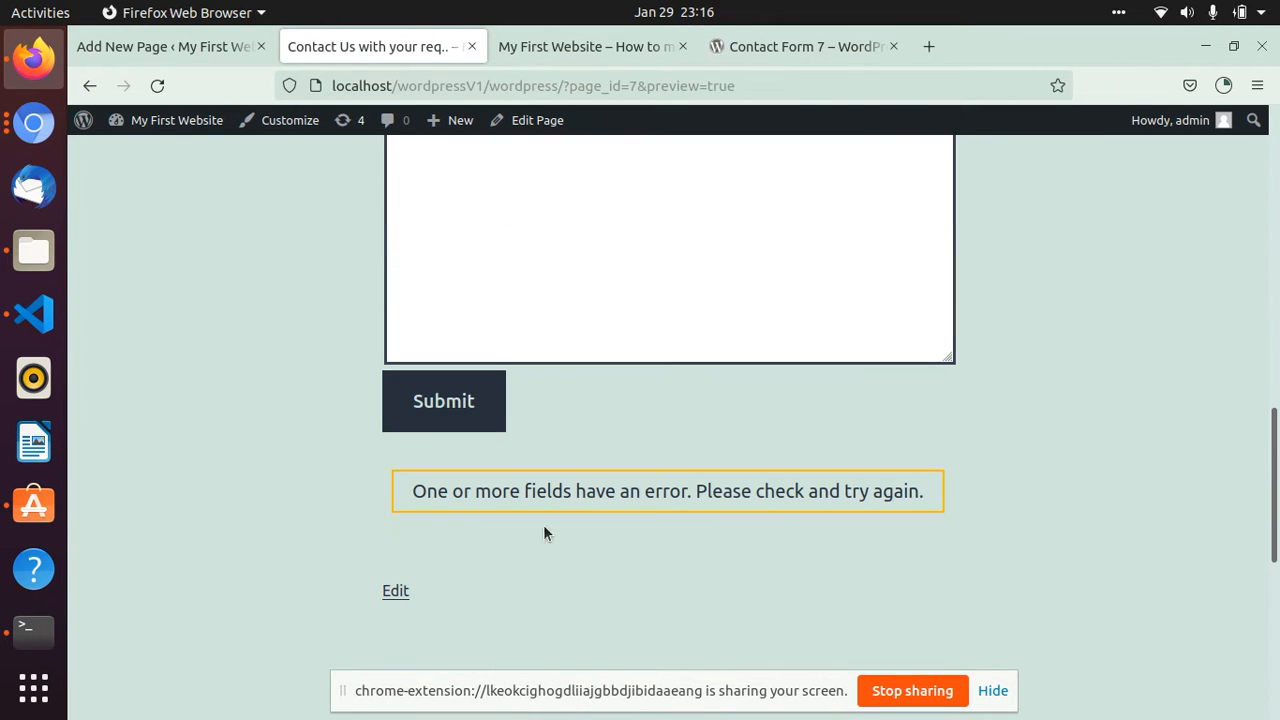
left_click_drag(409, 492, 929, 491)
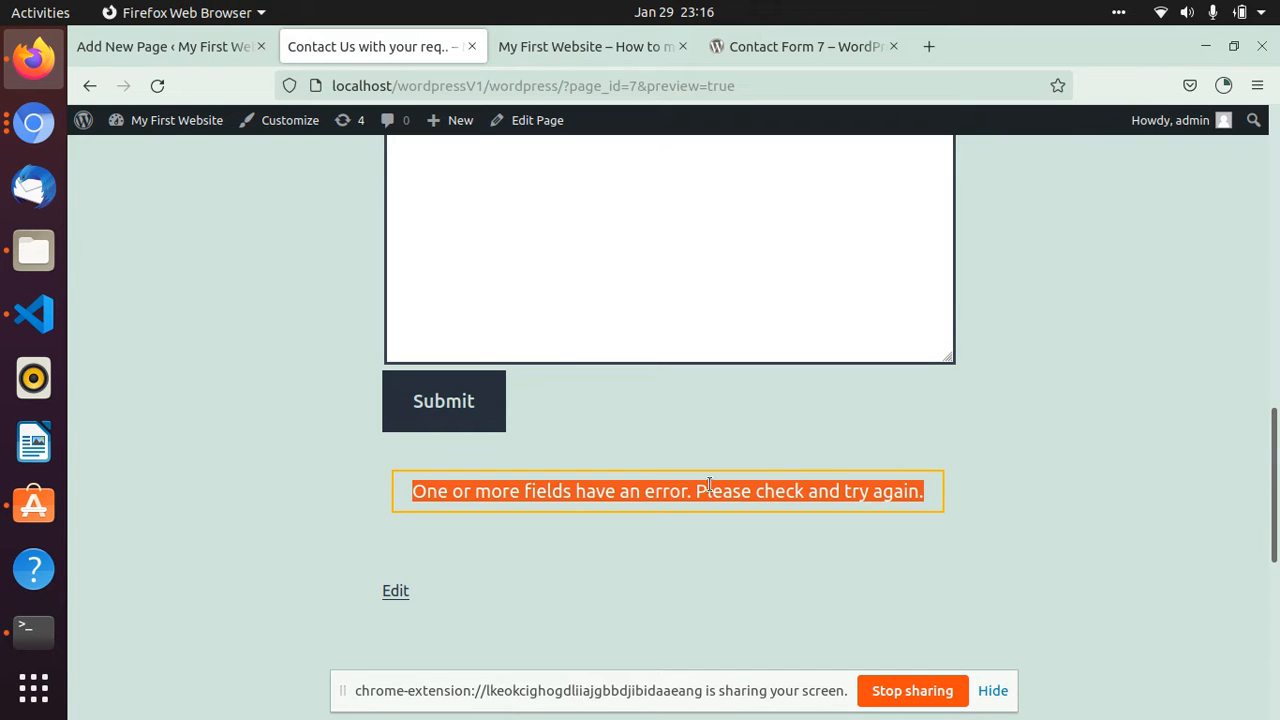
scroll(631, 500, "up", 4)
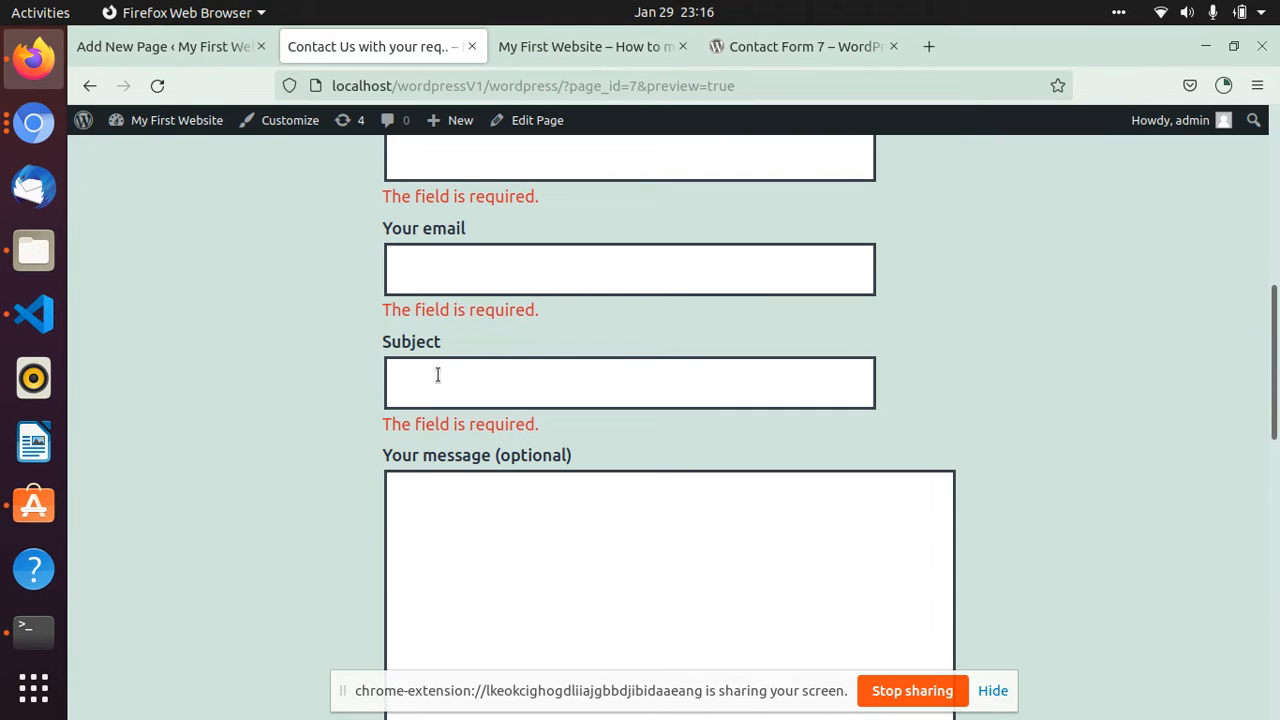
- Return to the page editor and publish the contact page
left_click(188, 50)
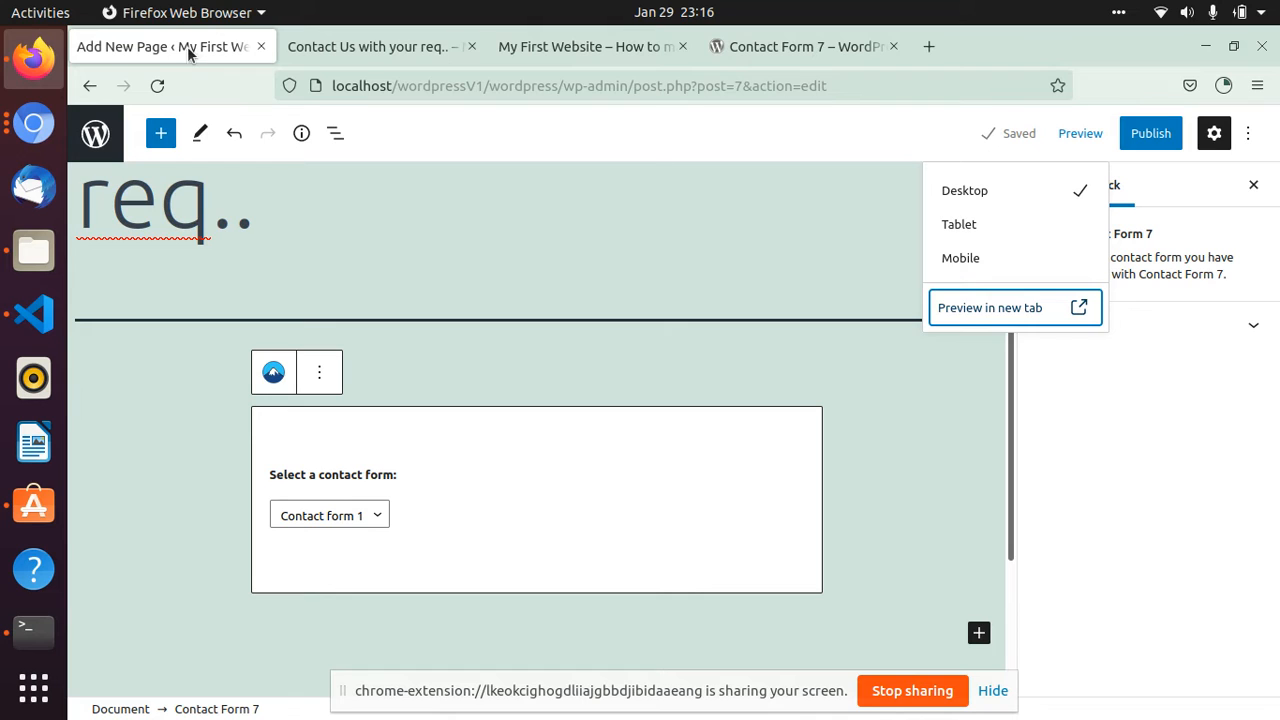
left_click(1152, 137)
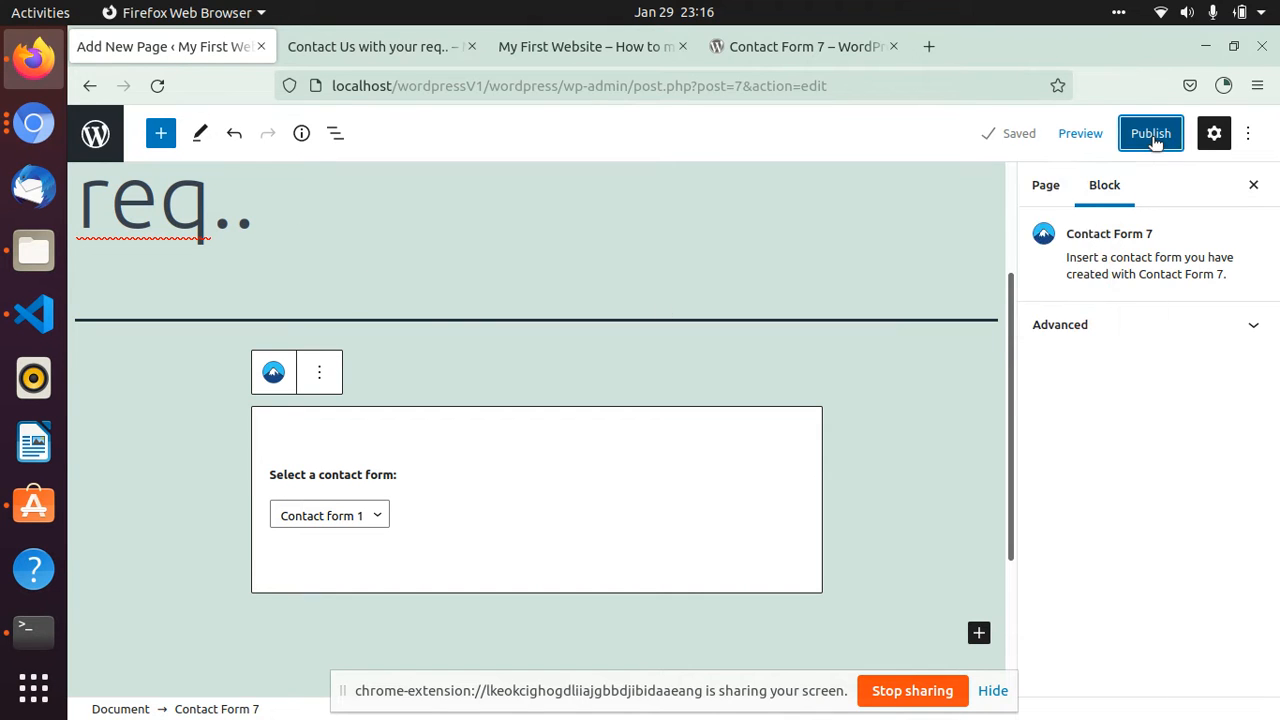
left_click(1119, 142)
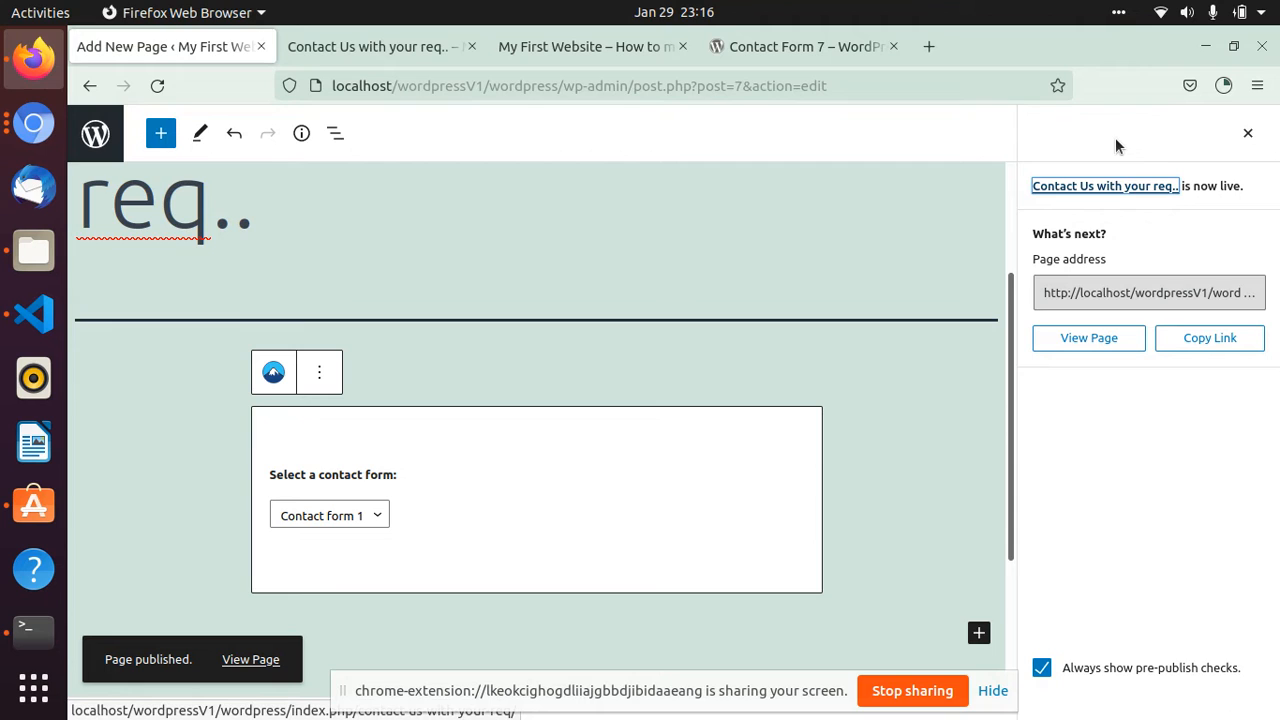
- Leave the page editor and open Contact form 1 for editing at its form template
left_click(100, 133)
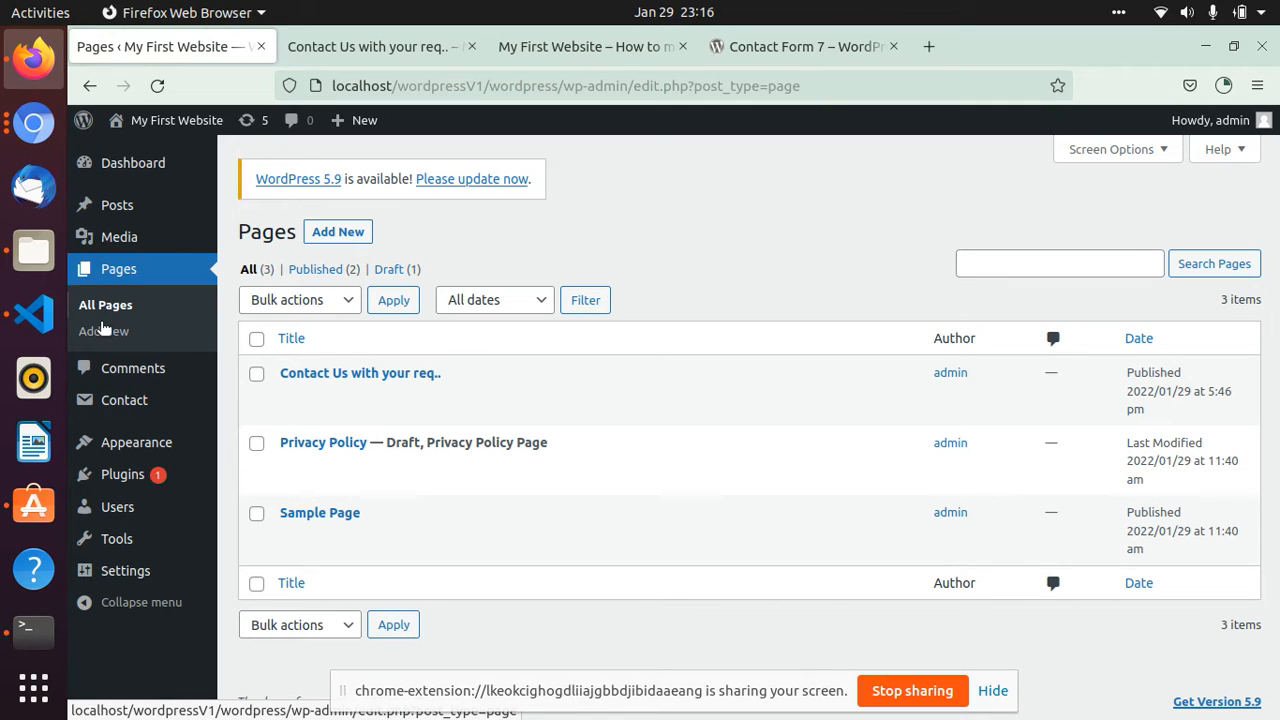
left_click(90, 404)
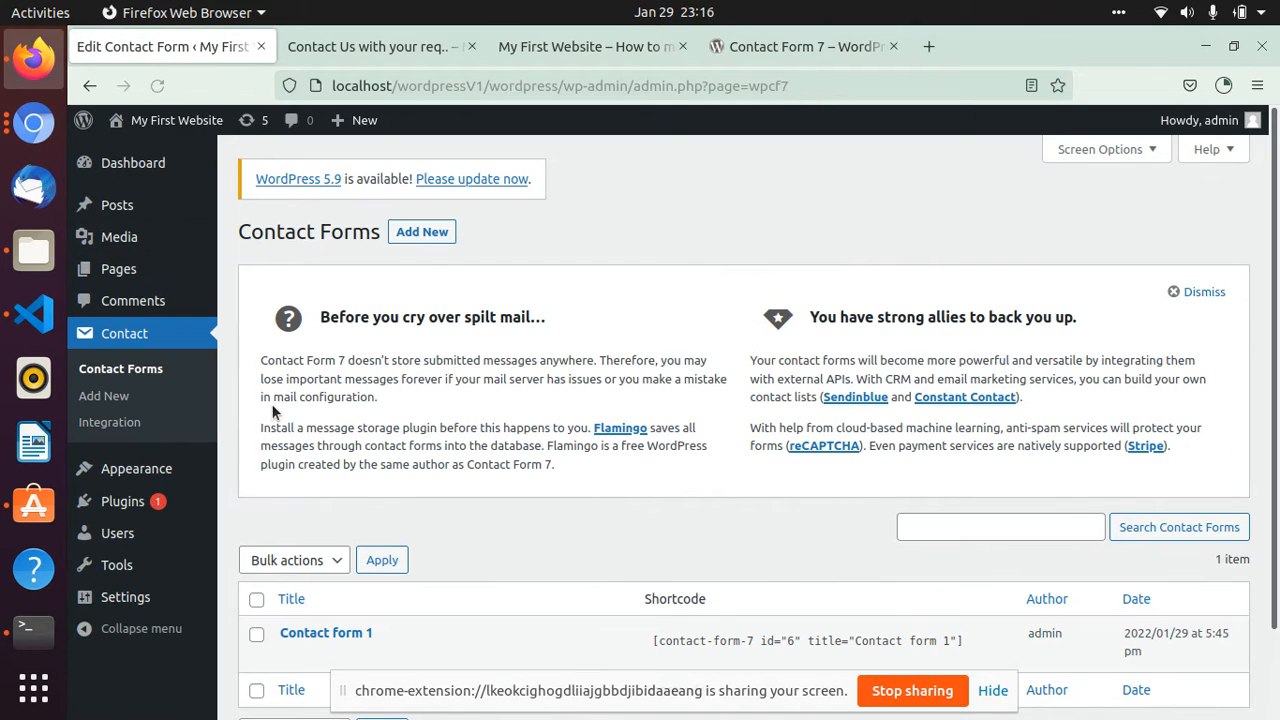
scroll(282, 410, "down", 2)
mouse_move(315, 542)
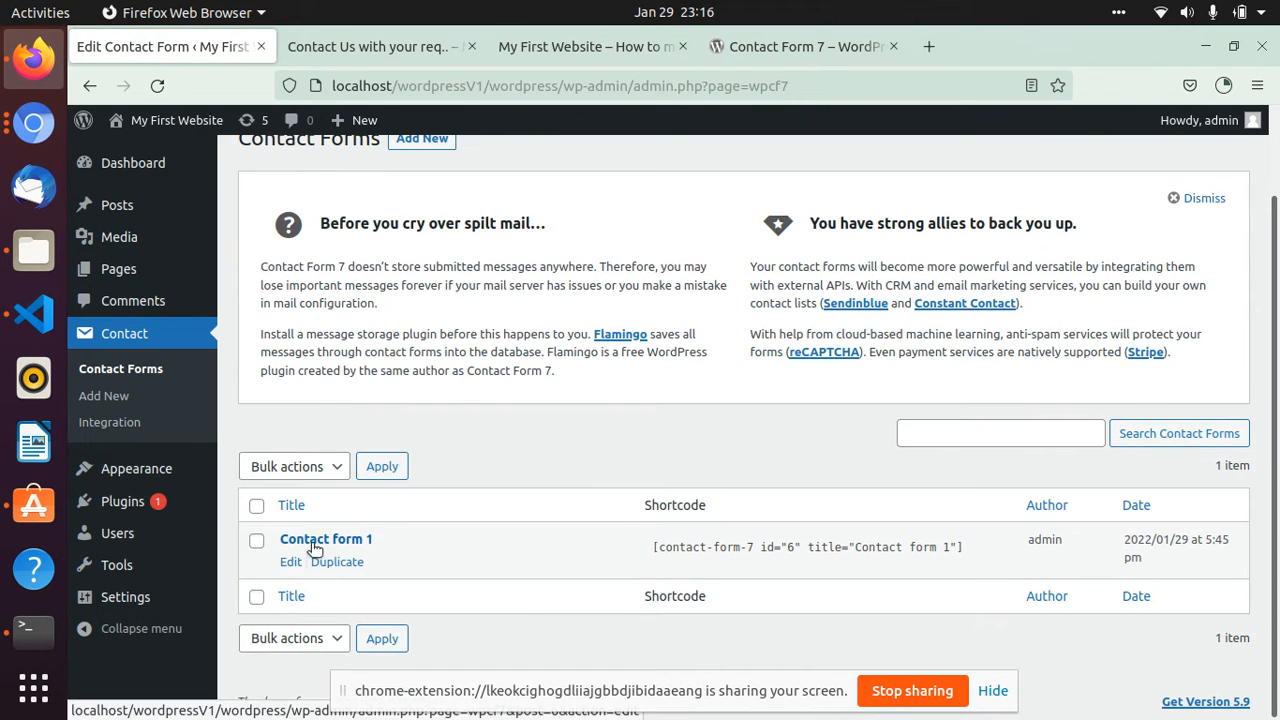
left_click(288, 562)
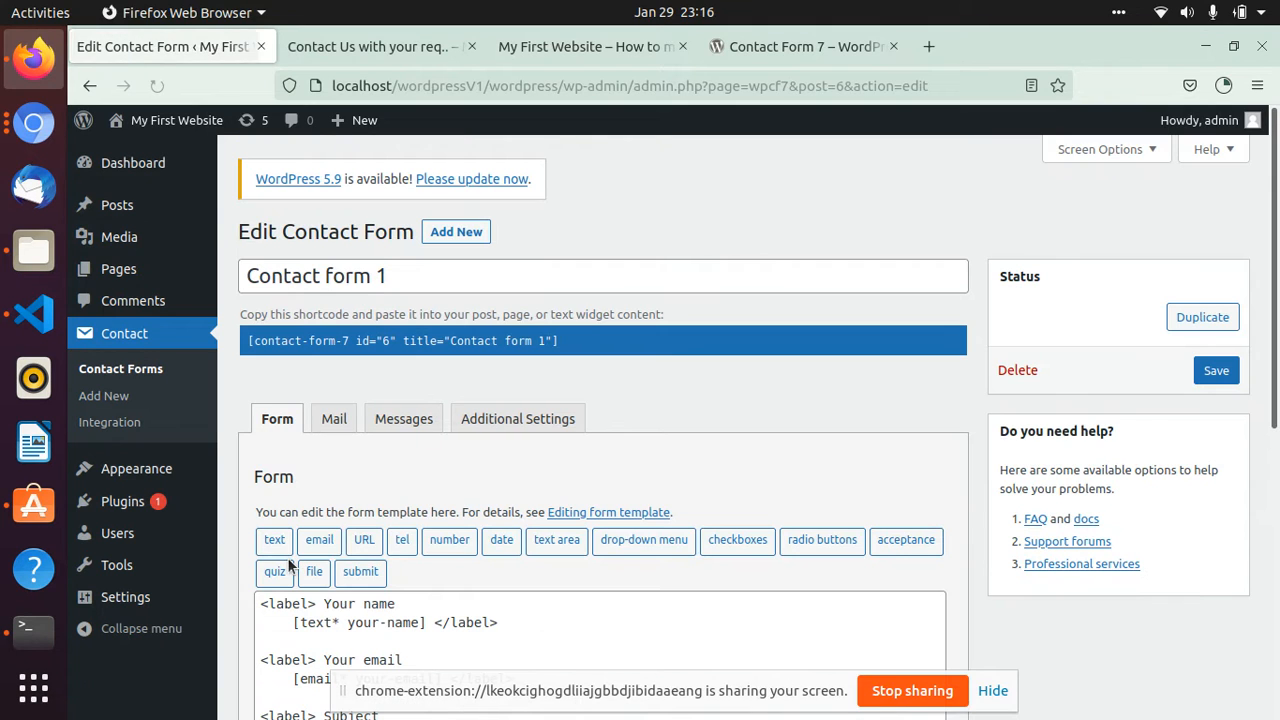
scroll(310, 518, "down", 4)
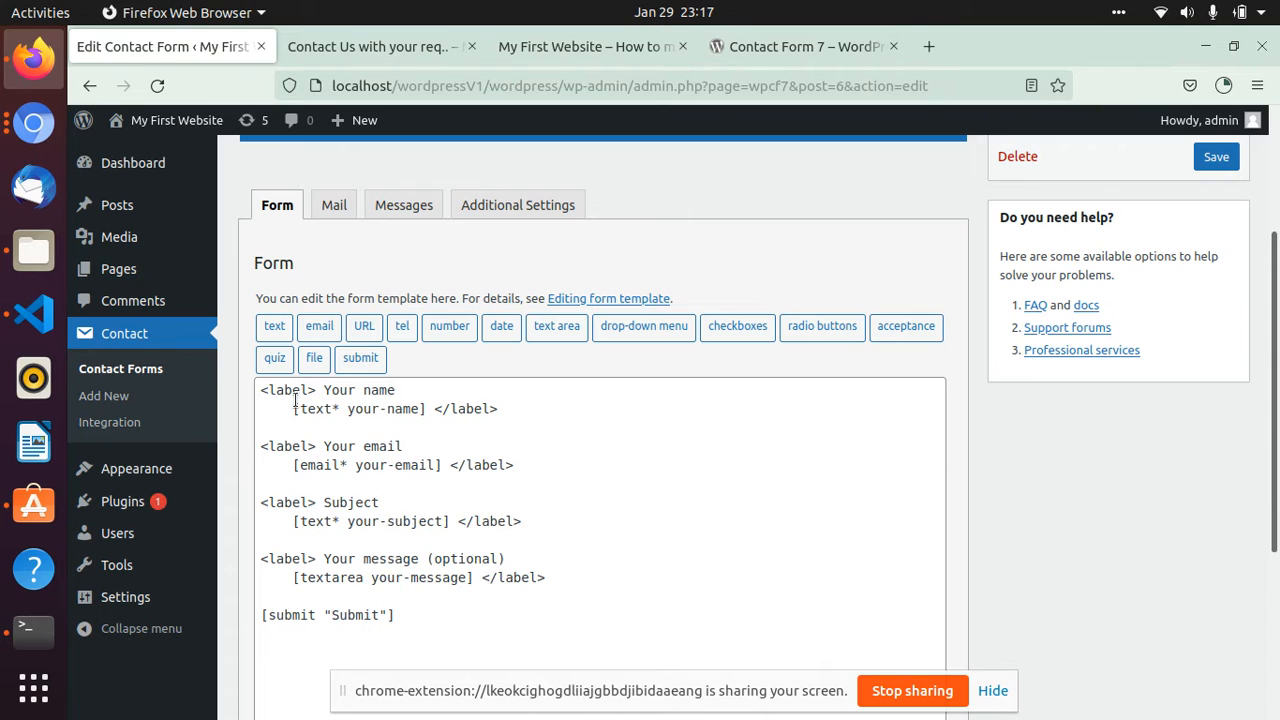
- Compare the fields on the previewed contact page with the form template, then return to the template
left_click(345, 47)
scroll(455, 414, "up", 5)
scroll(374, 542, "down", 3)
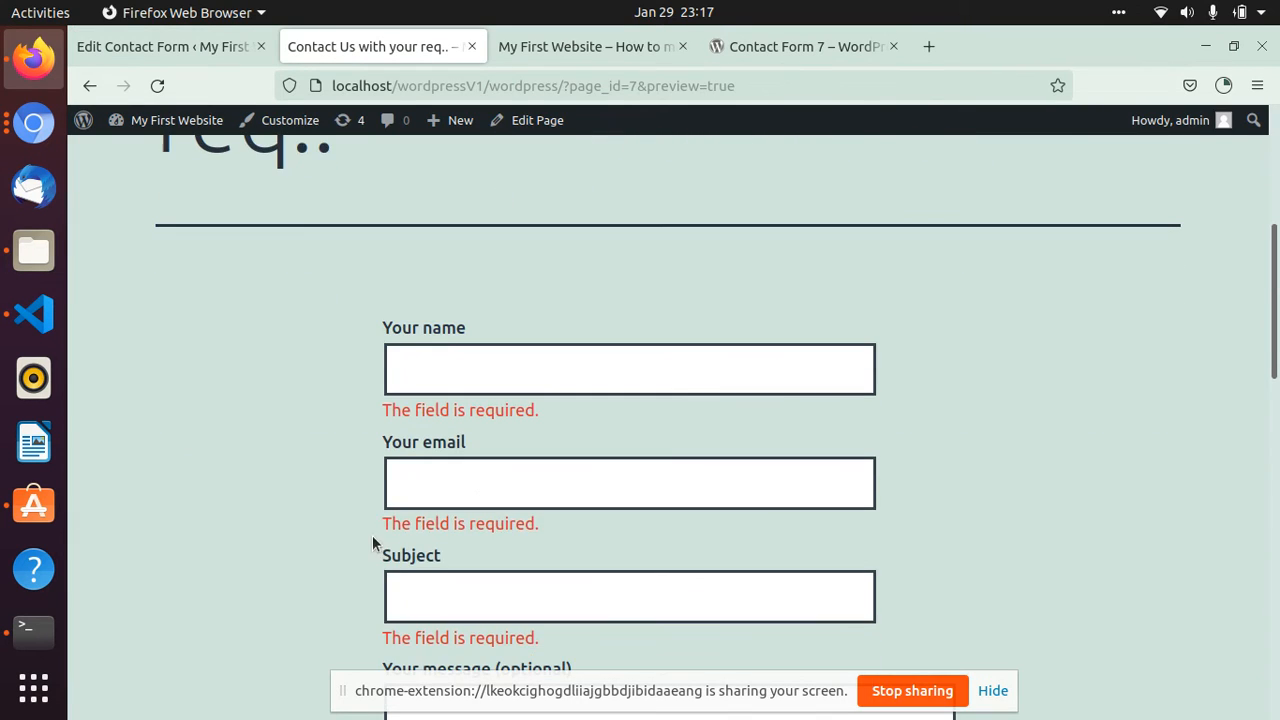
scroll(345, 540, "down", 3)
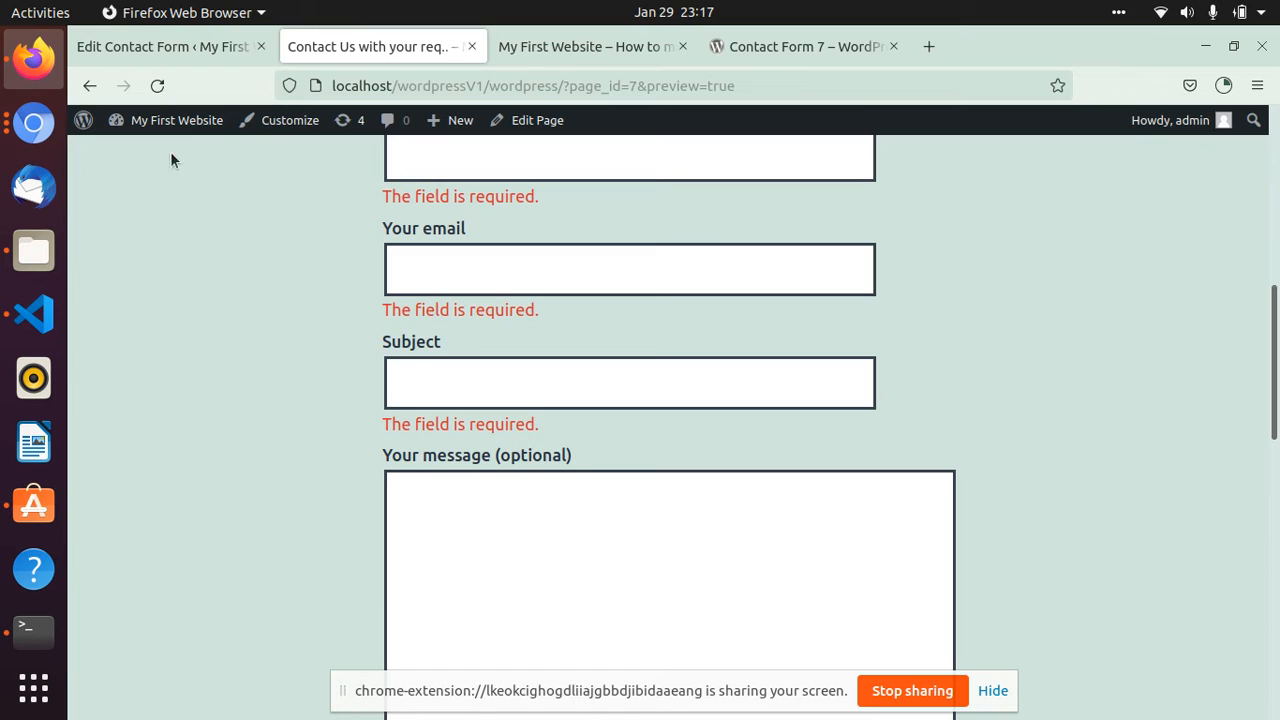
left_click(160, 46)
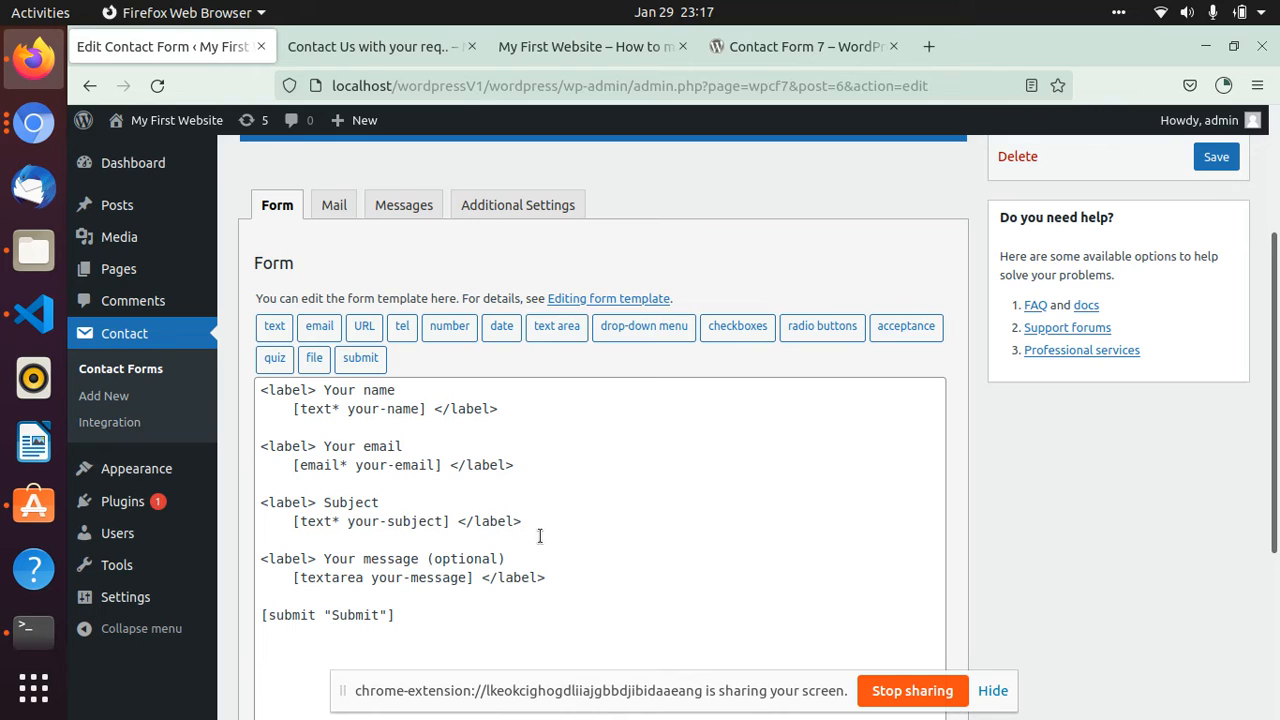
- Add an empty <label></label> pair on two lines between the message field and the submit tag in the form template
left_click(581, 583)
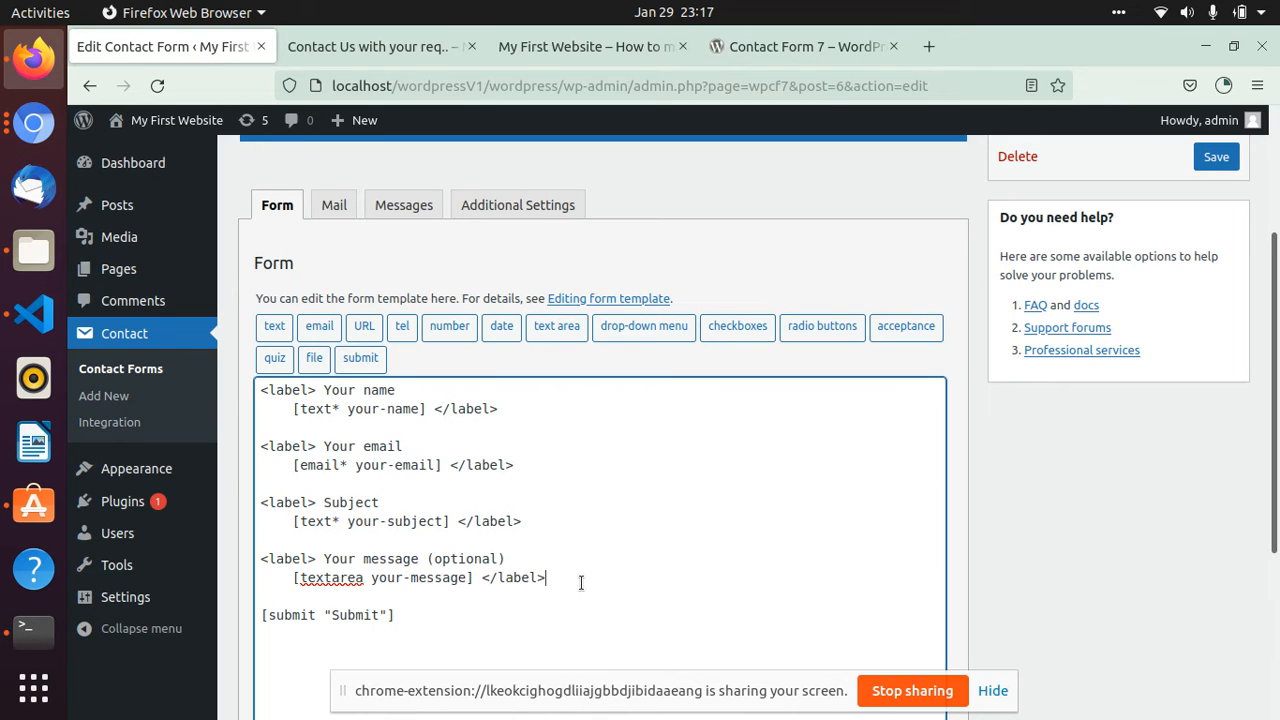
key("Return")
key("Return")
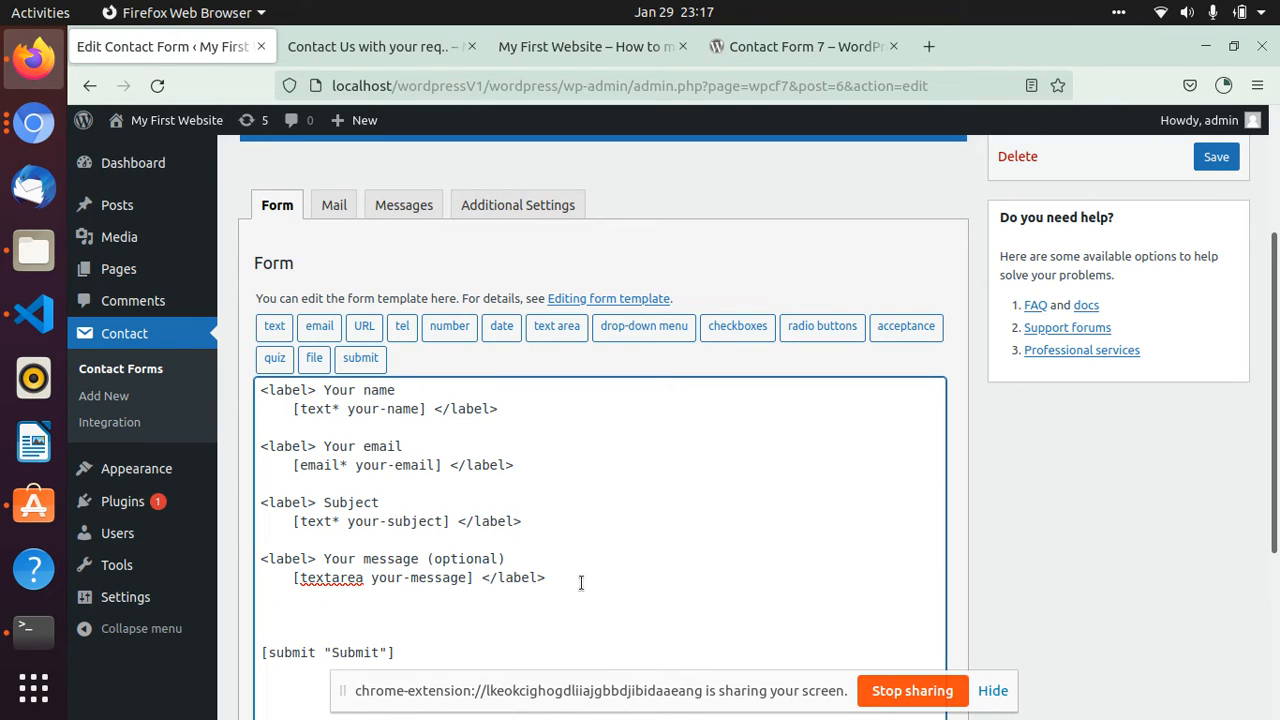
type("<lab")
type("el")
type("><> /l")
type("abel")
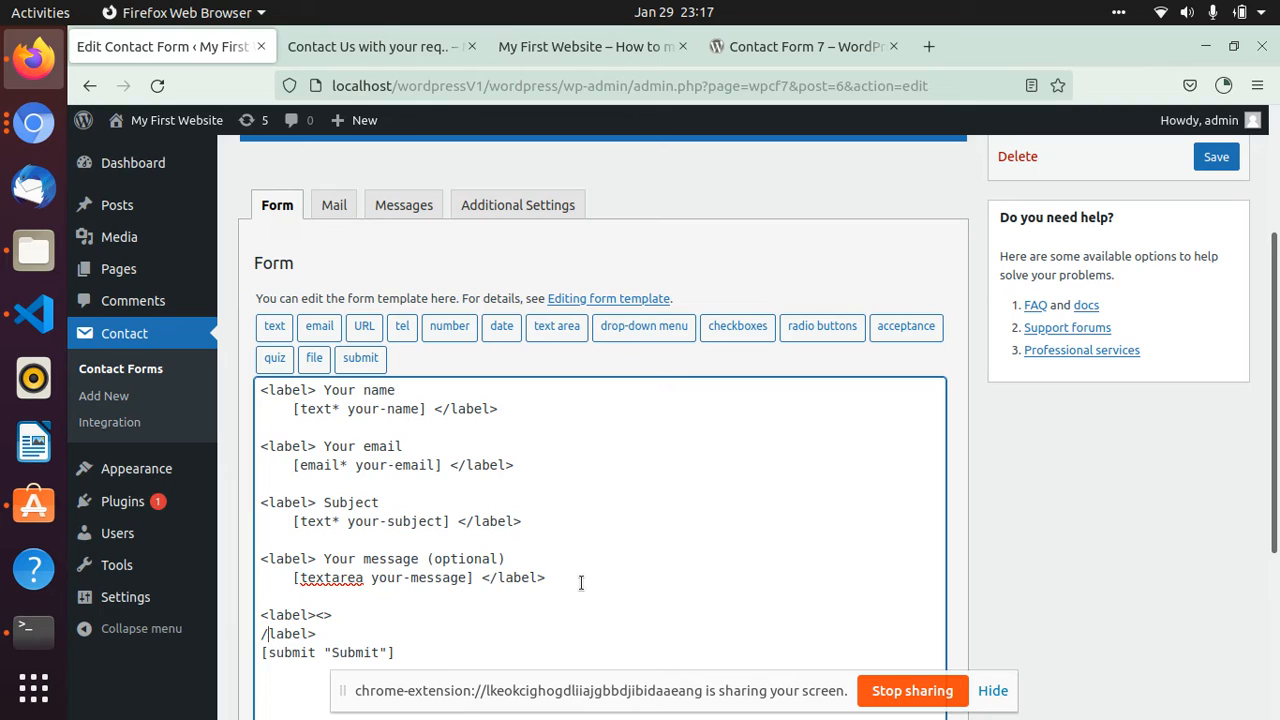
type("<")
left_click_drag(316, 615, 337, 612)
key("BackSpace")
- Insert a date form-tag named DateOfBirth into the empty label pair and save the contact form
left_click(504, 328)
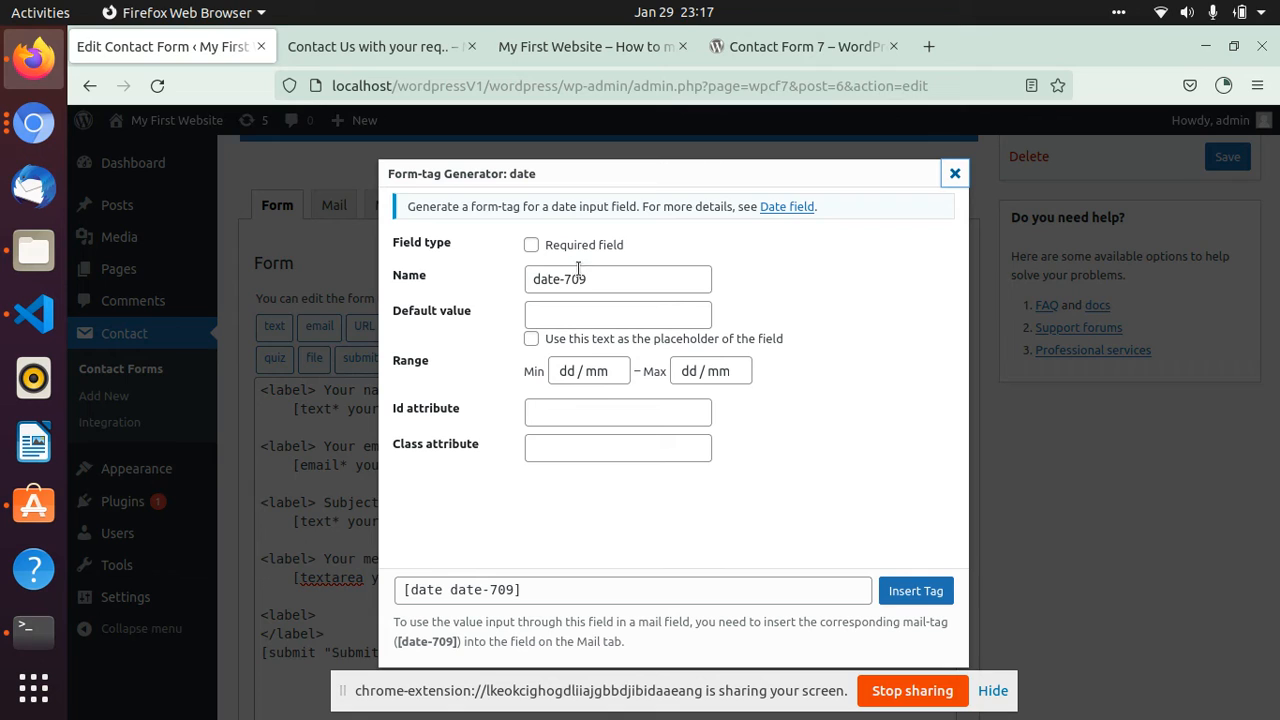
left_click_drag(616, 283, 506, 277)
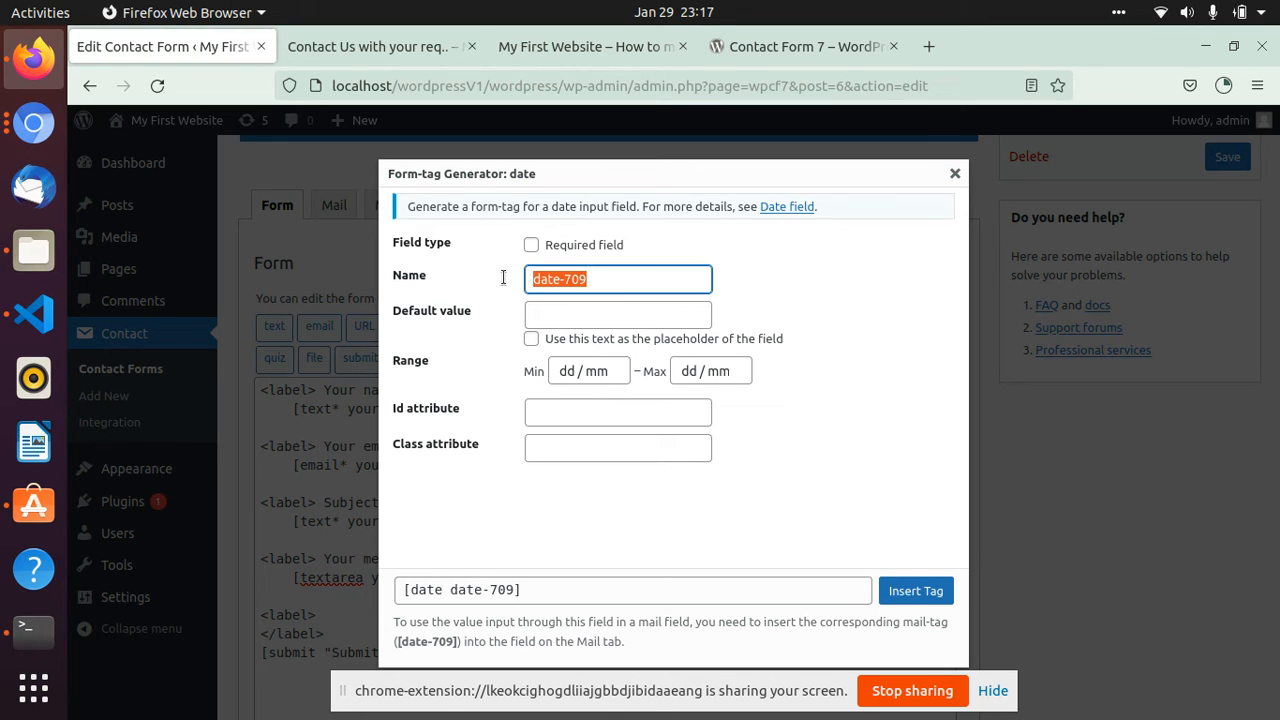
type("Date Of Birth")
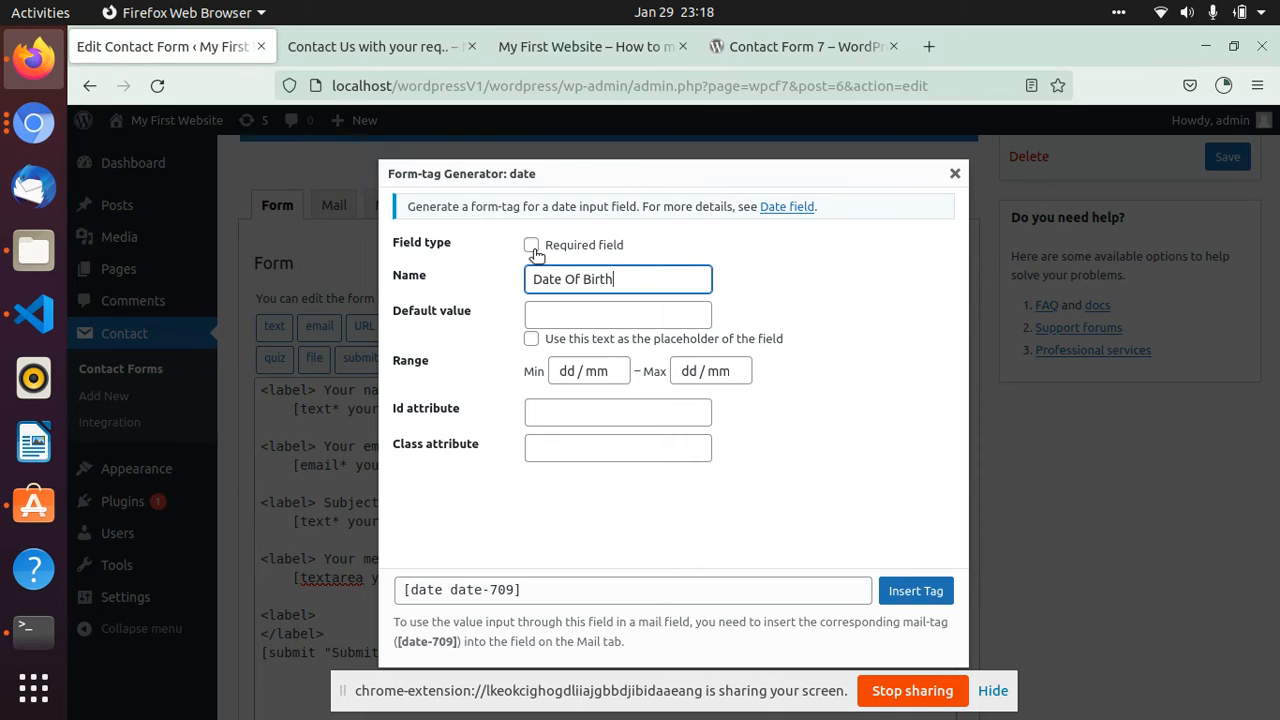
left_click(617, 314)
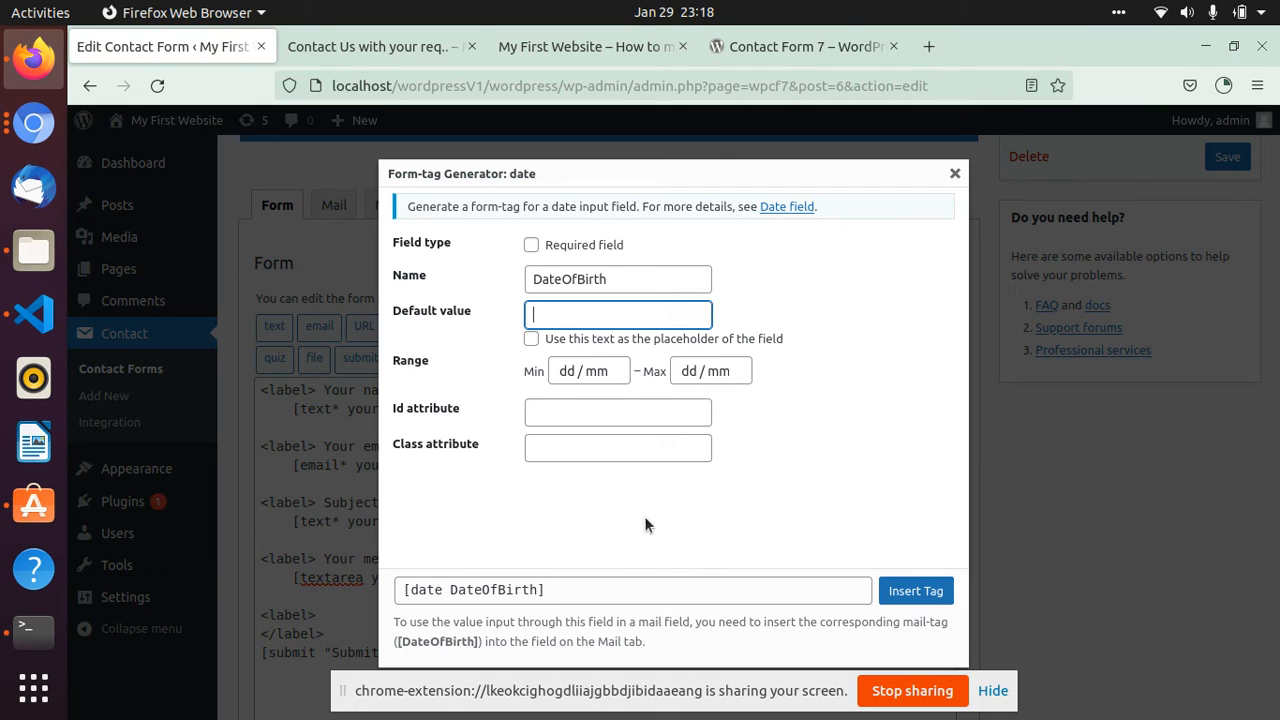
left_click(922, 590)
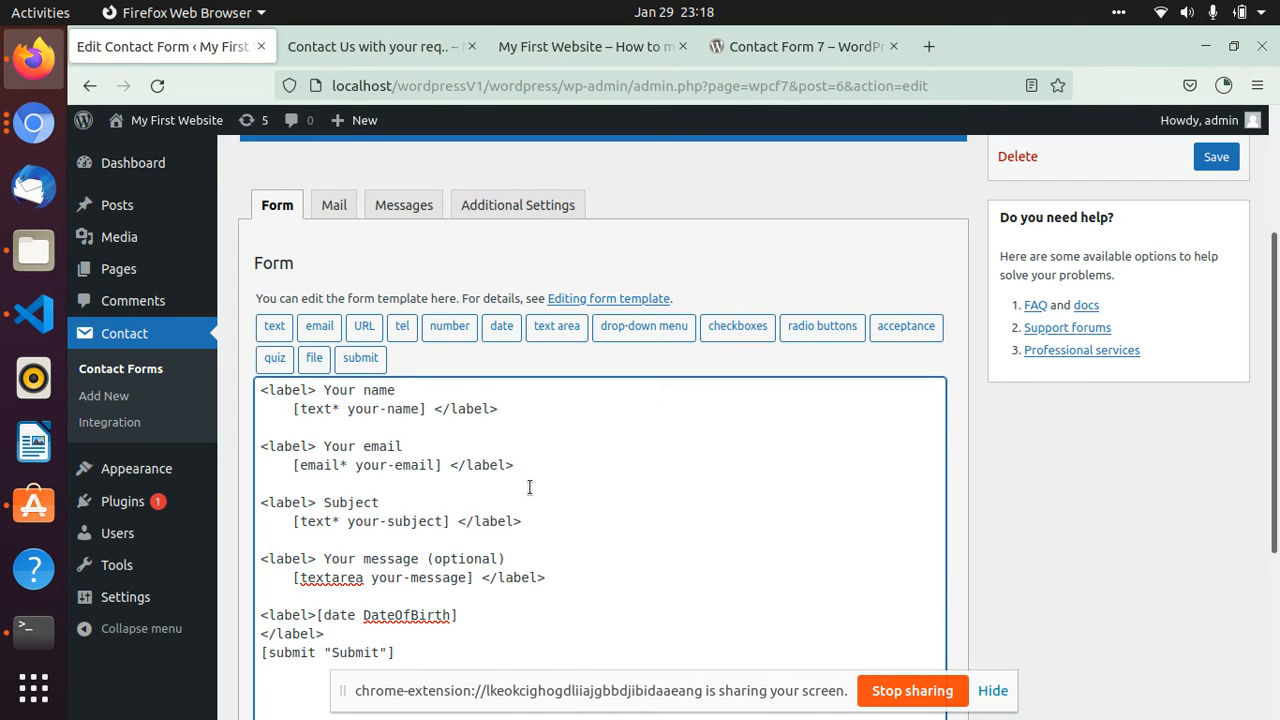
left_click(1216, 158)
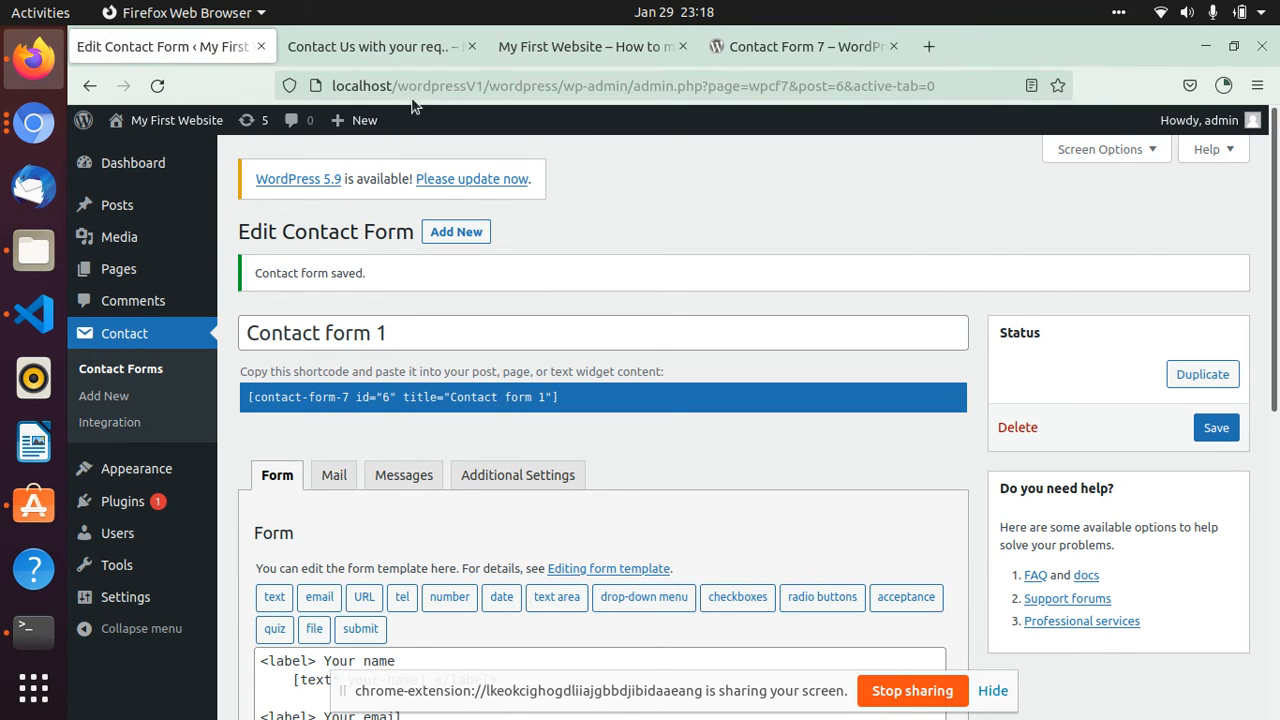
- Reload the contact page and try out the new date field by picking a date from its calendar
left_click(359, 46)
left_click(157, 87)
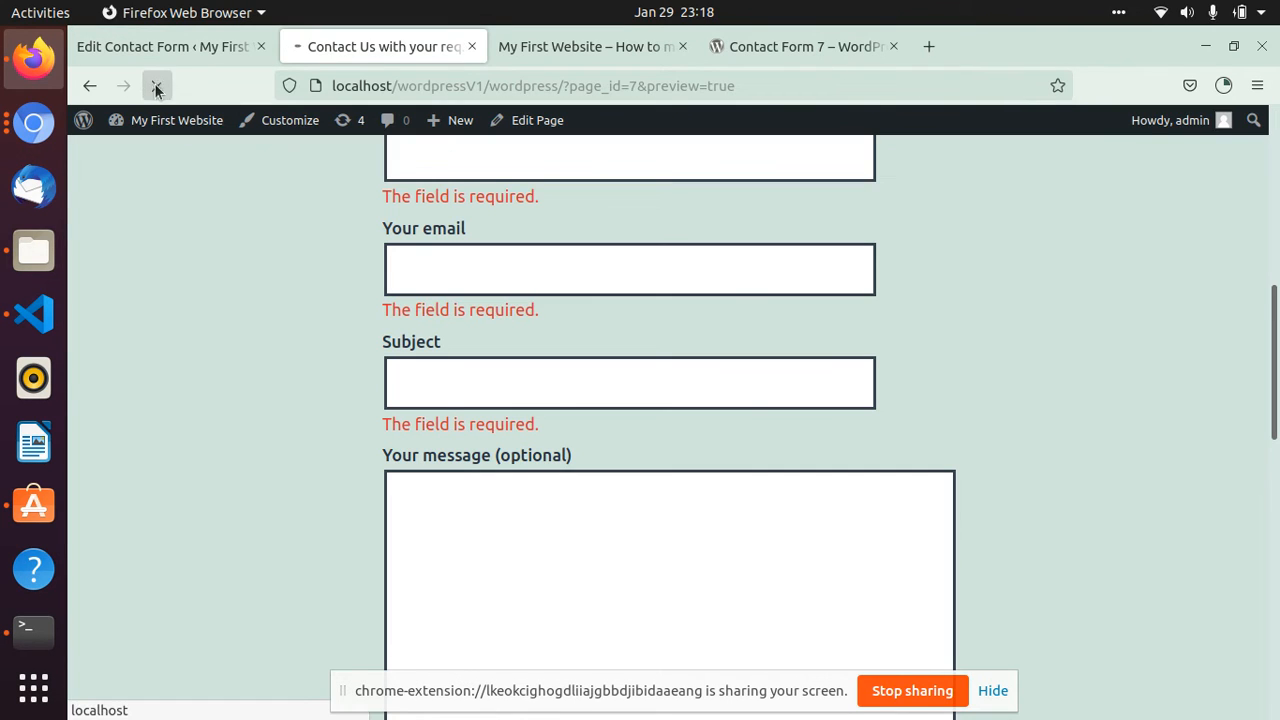
scroll(421, 313, "down", 6)
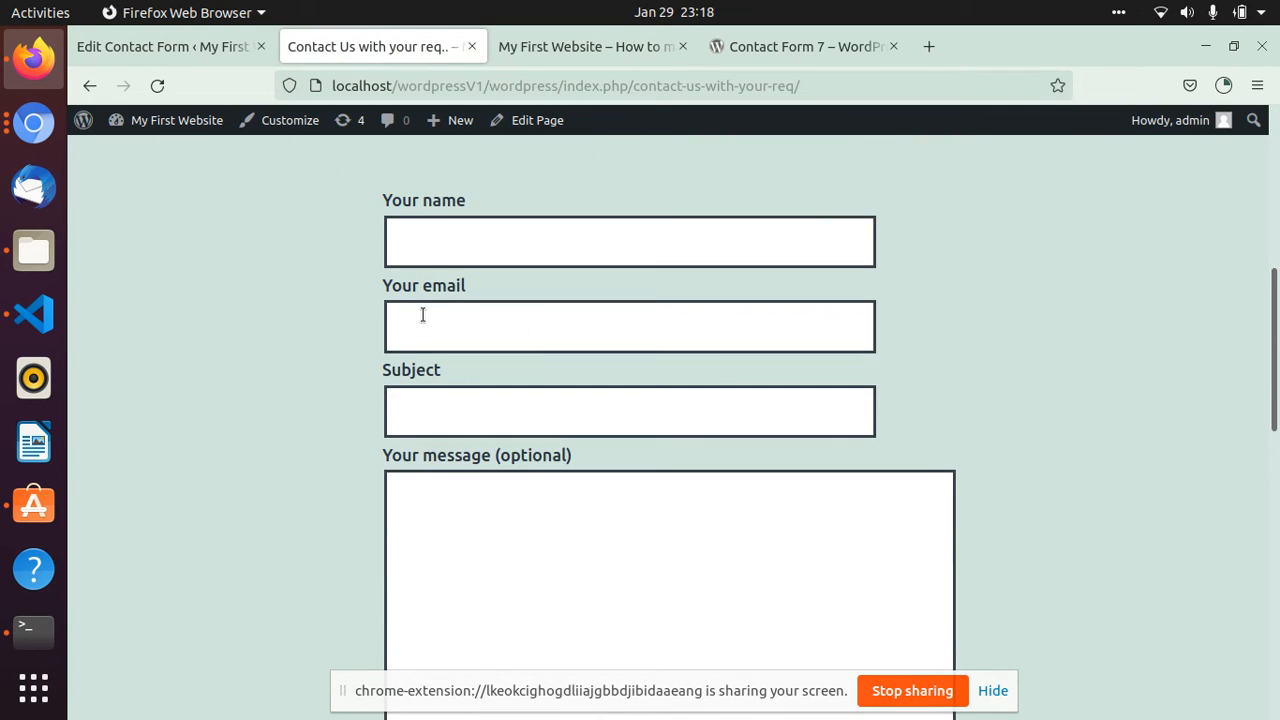
scroll(422, 314, "down", 5)
scroll(424, 315, "down", 2)
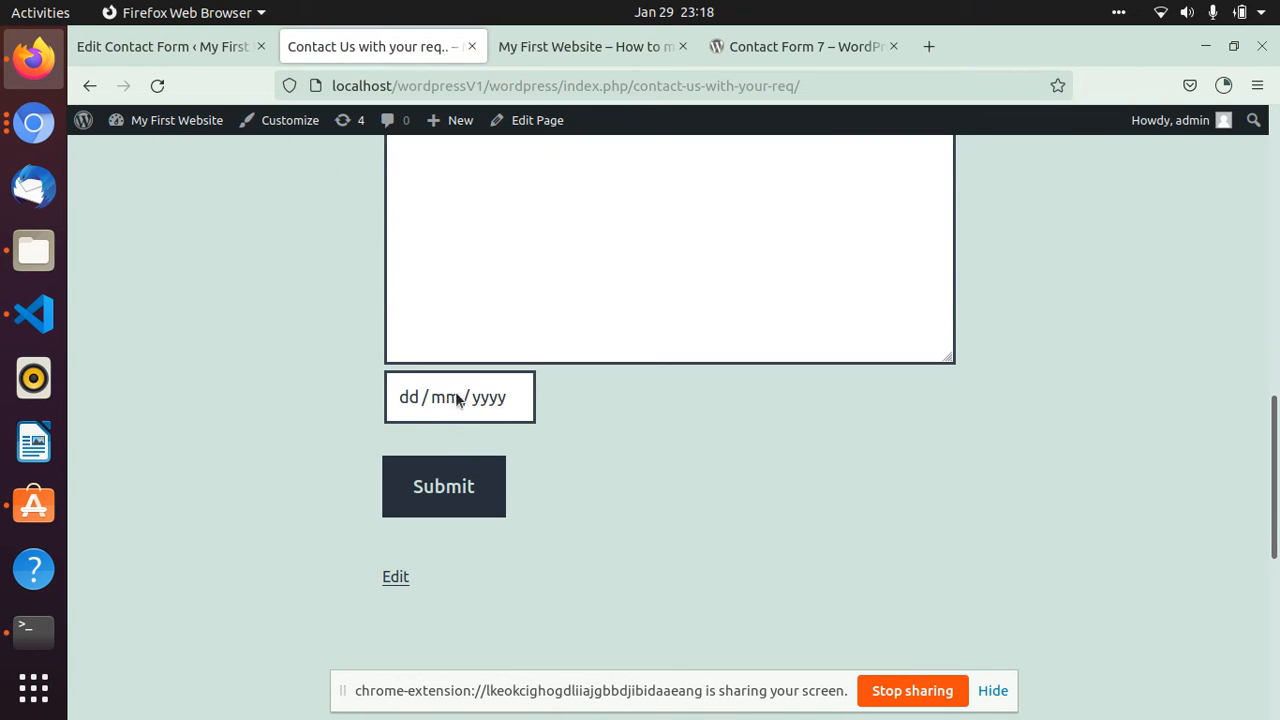
left_click(444, 397)
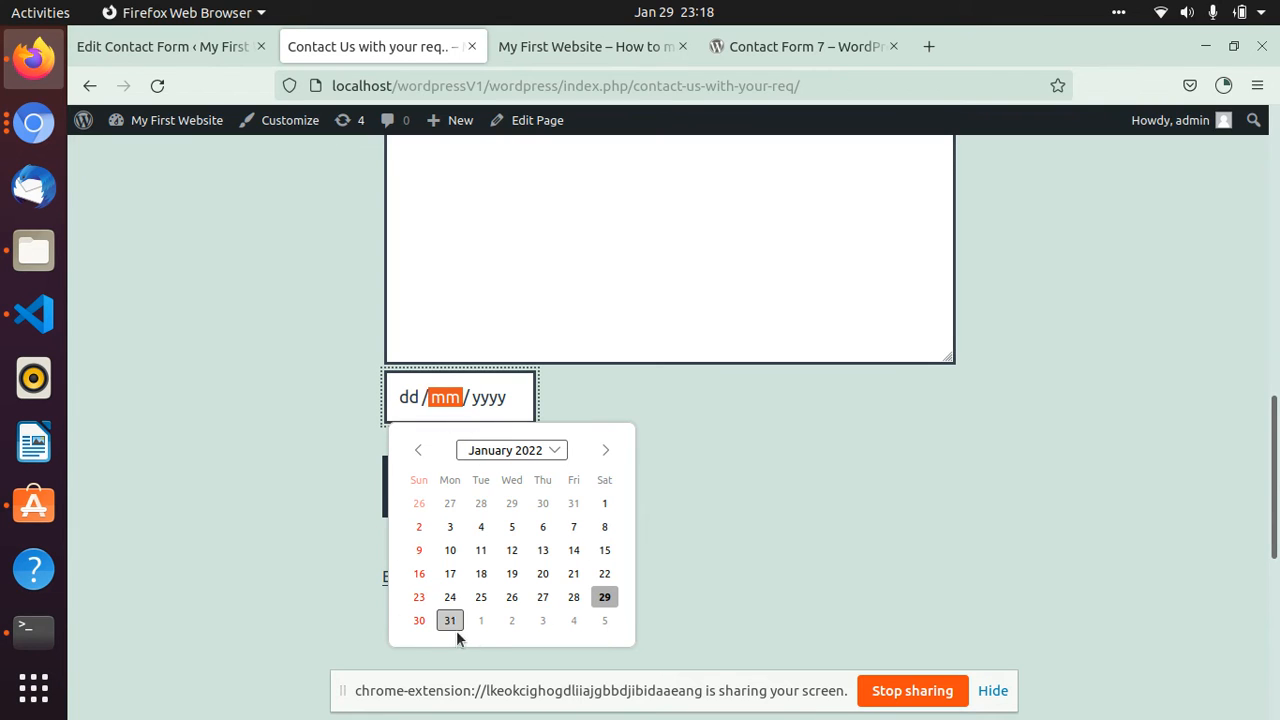
left_click(484, 573)
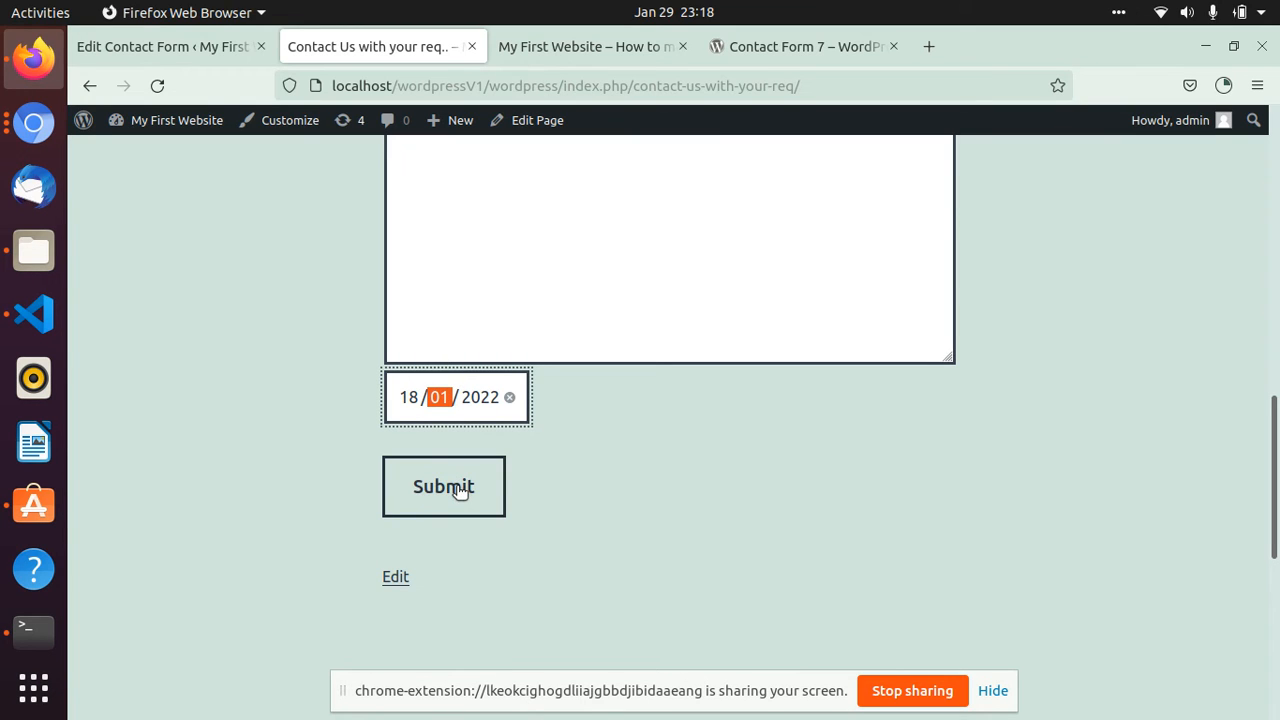
- Return to the form template, put the date tag two lines lower and copy "Your message (optional)" into its label
left_click(185, 42)
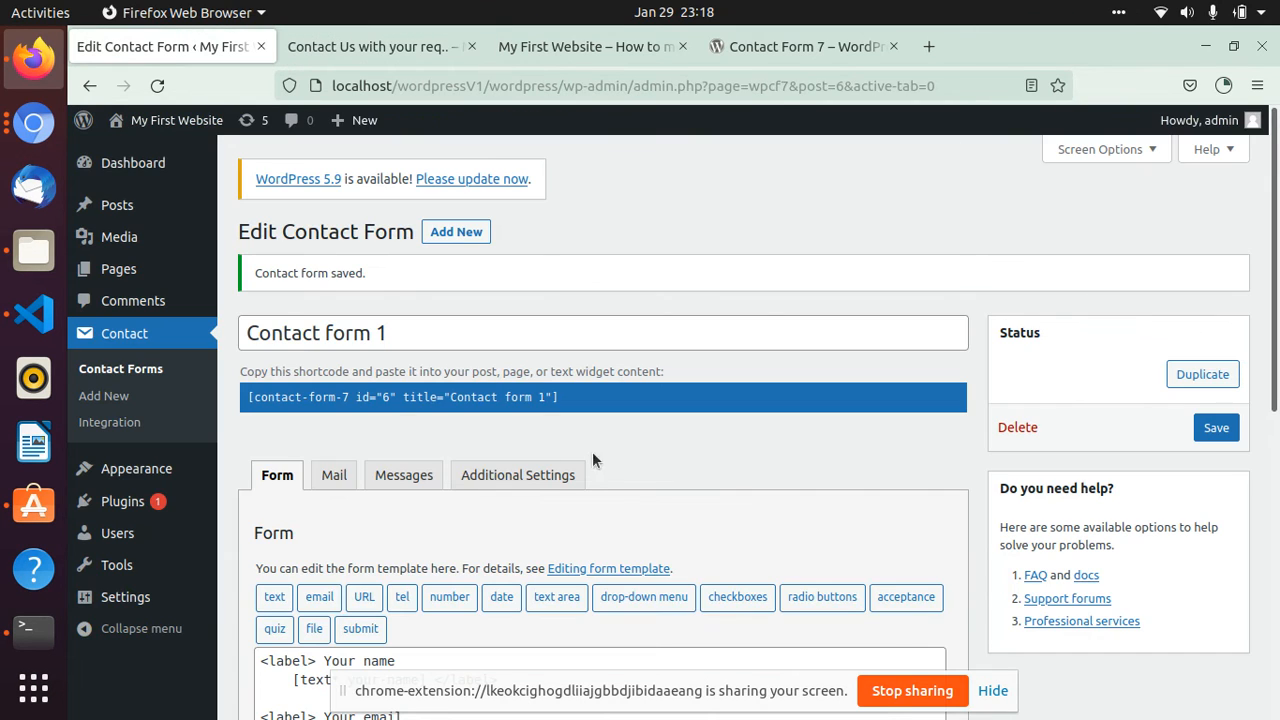
scroll(398, 632, "down", 5)
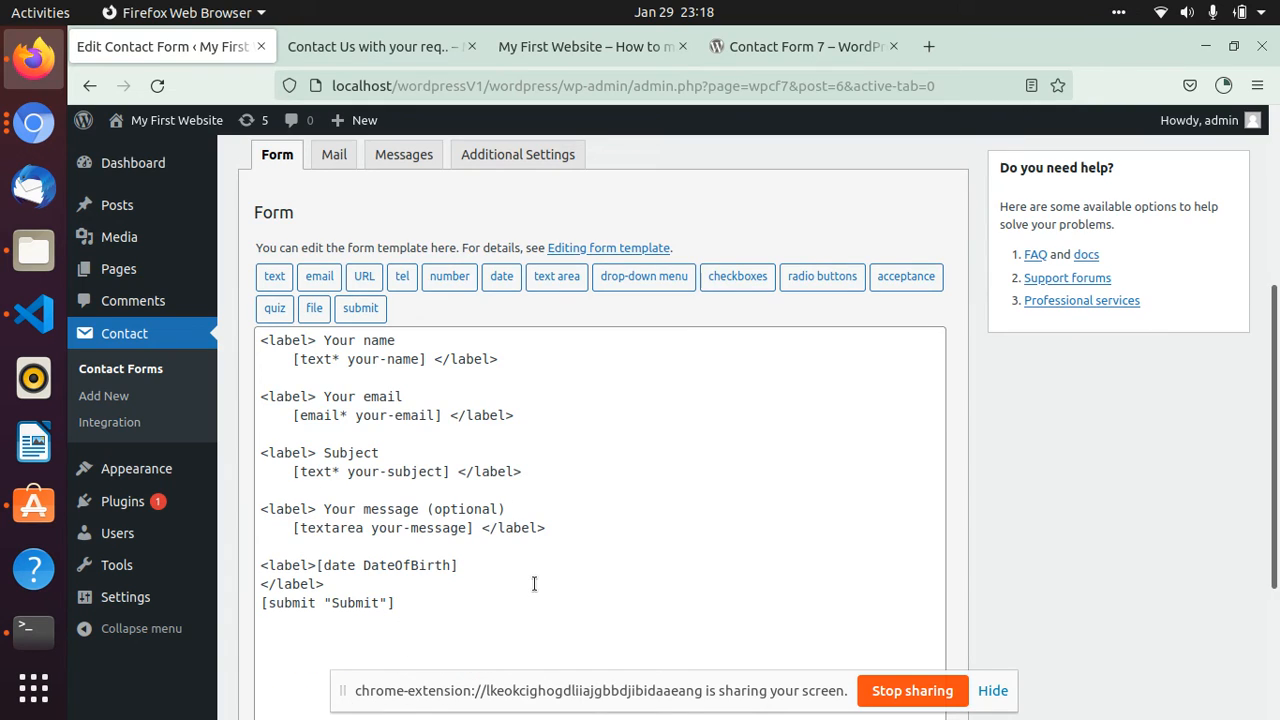
left_click_drag(322, 509, 513, 504)
key("ctrl+c")
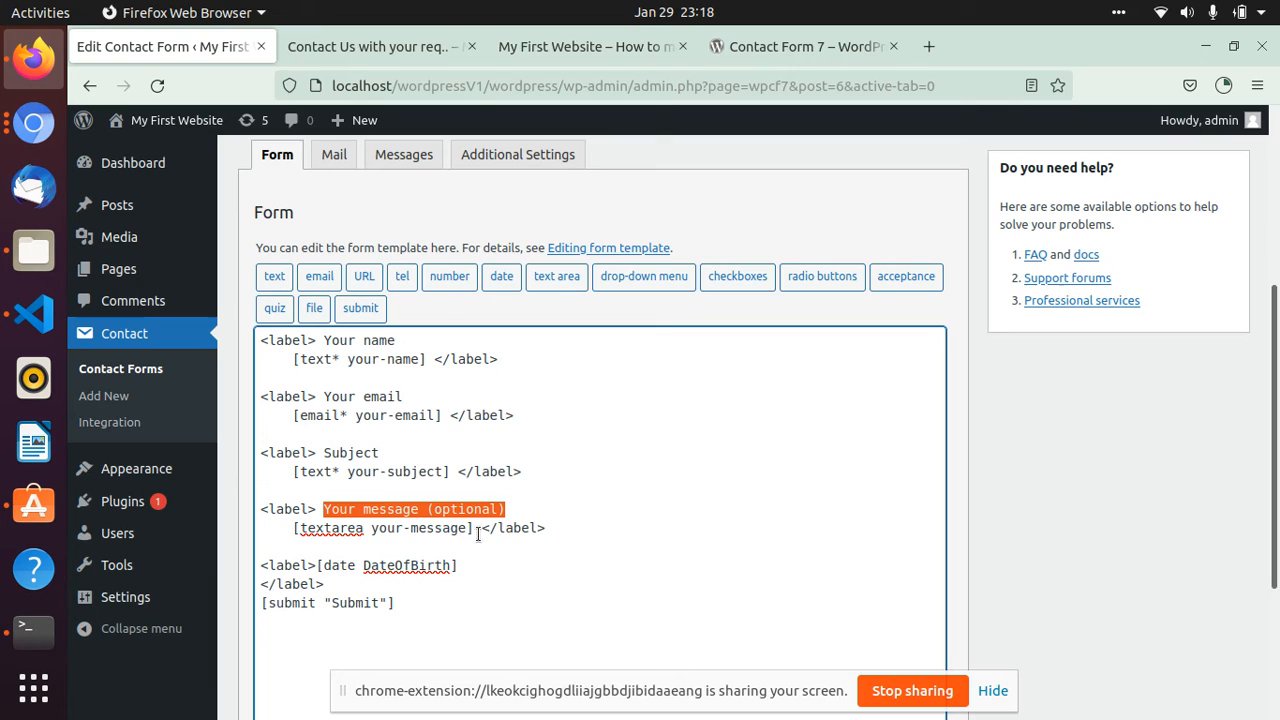
left_click(317, 565)
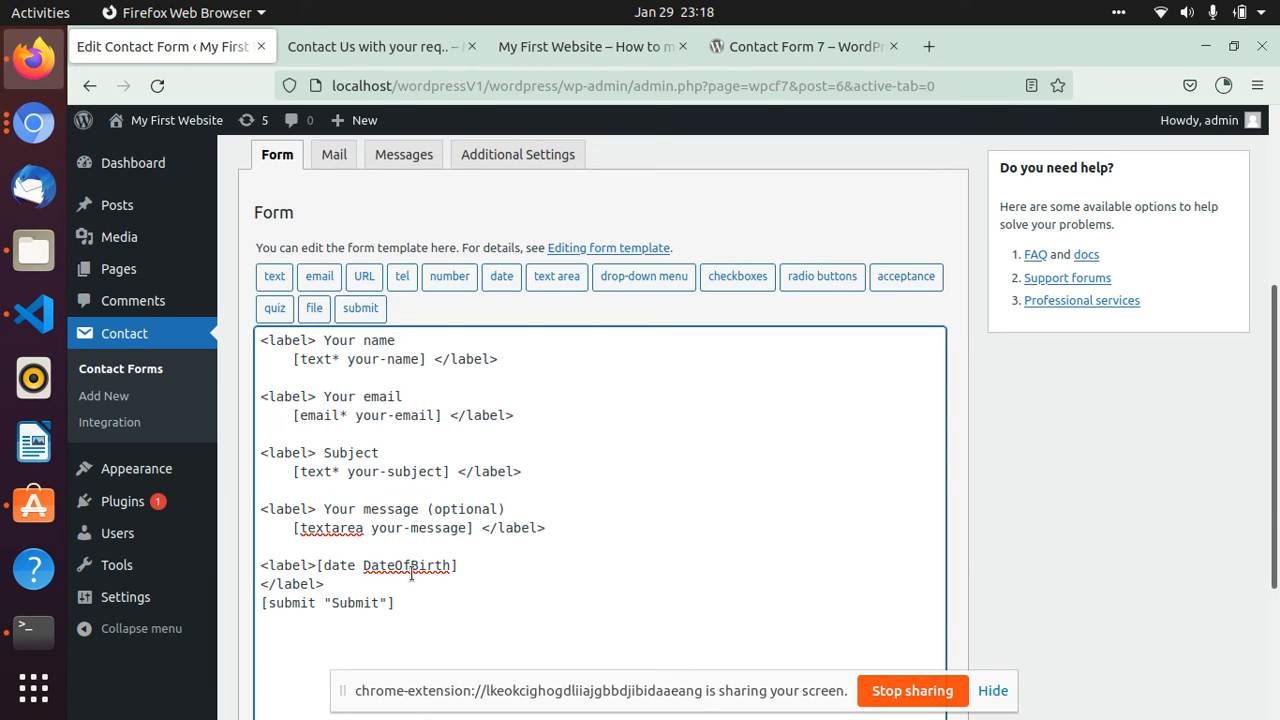
key("Return")
key("Return")
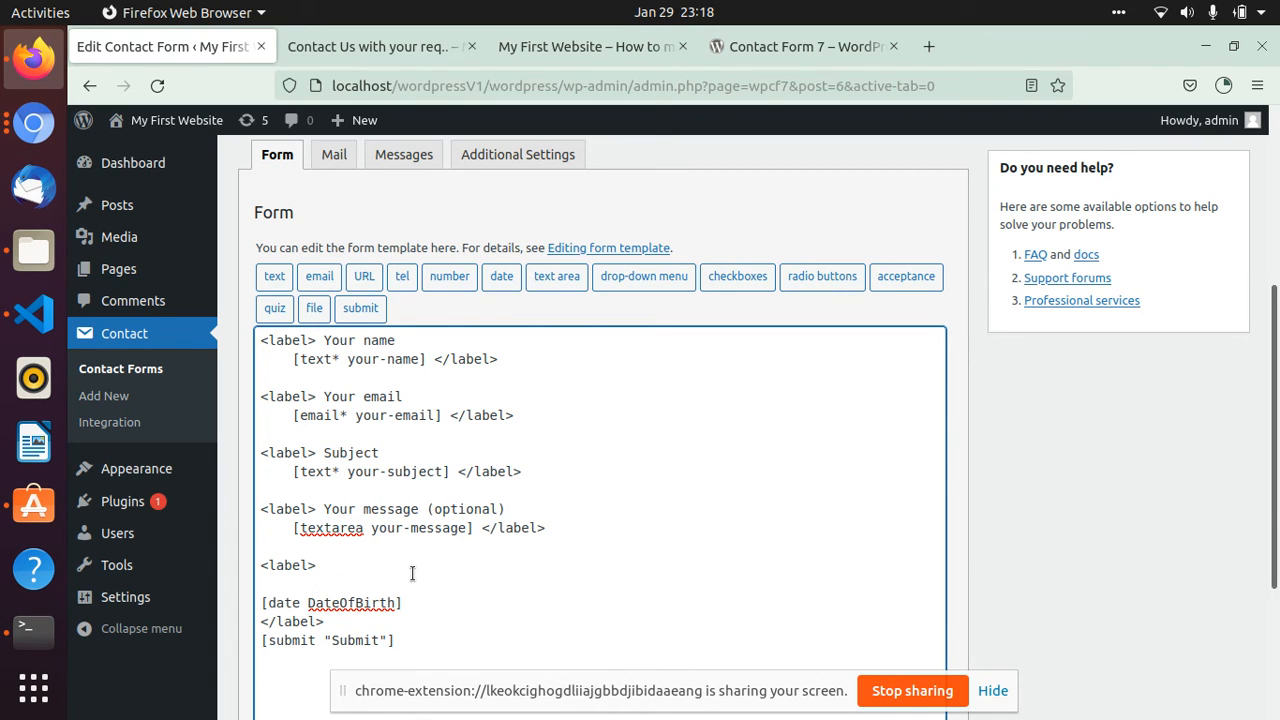
key("ctrl+v")
- Change "message" to "DOB" in the date field's label text and save the contact form
double_click(389, 566)
type("DOB")
left_click_drag(388, 565, 492, 564)
scroll(543, 571, "down", 3)
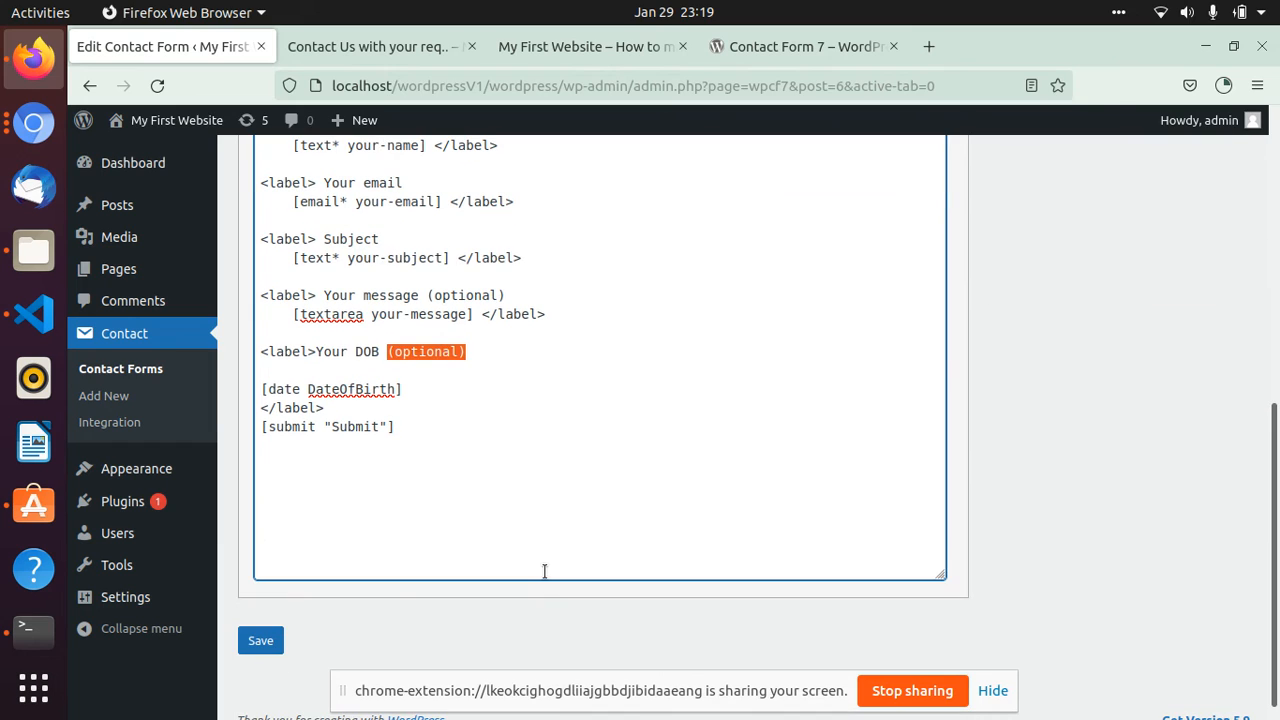
left_click(269, 642)
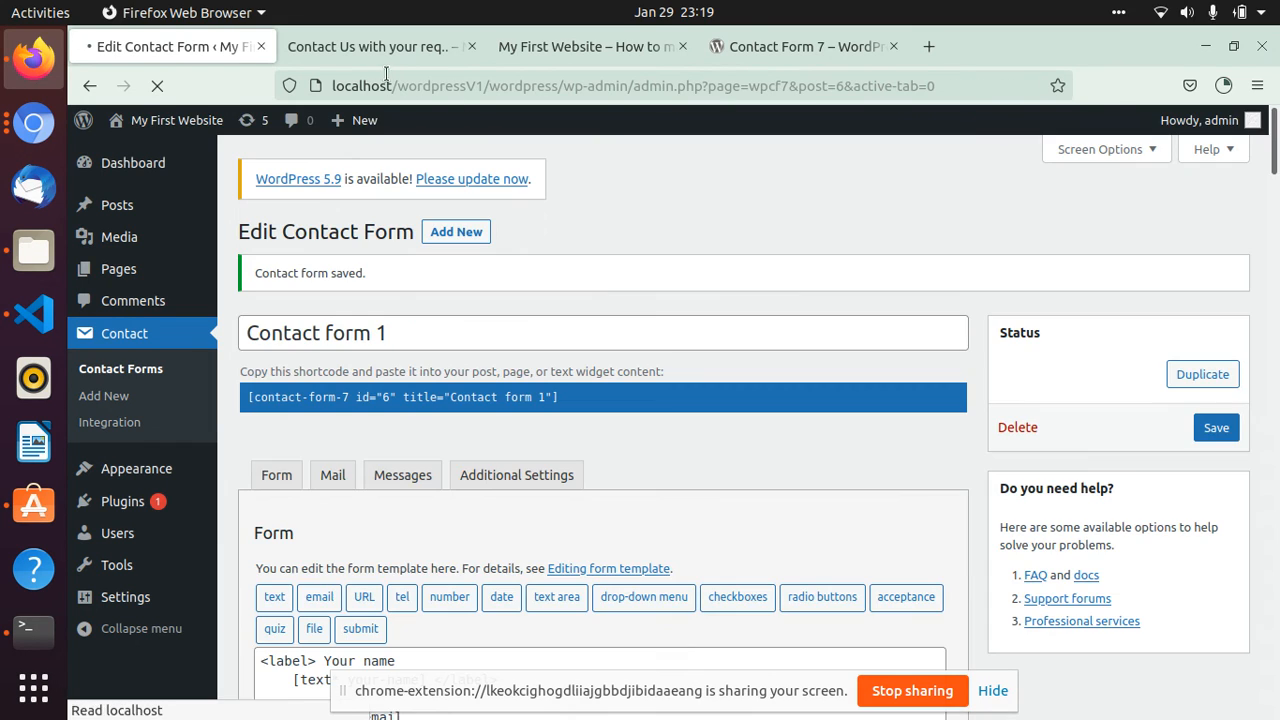
- Reload the contact page and check the label above the date field
left_click(389, 47)
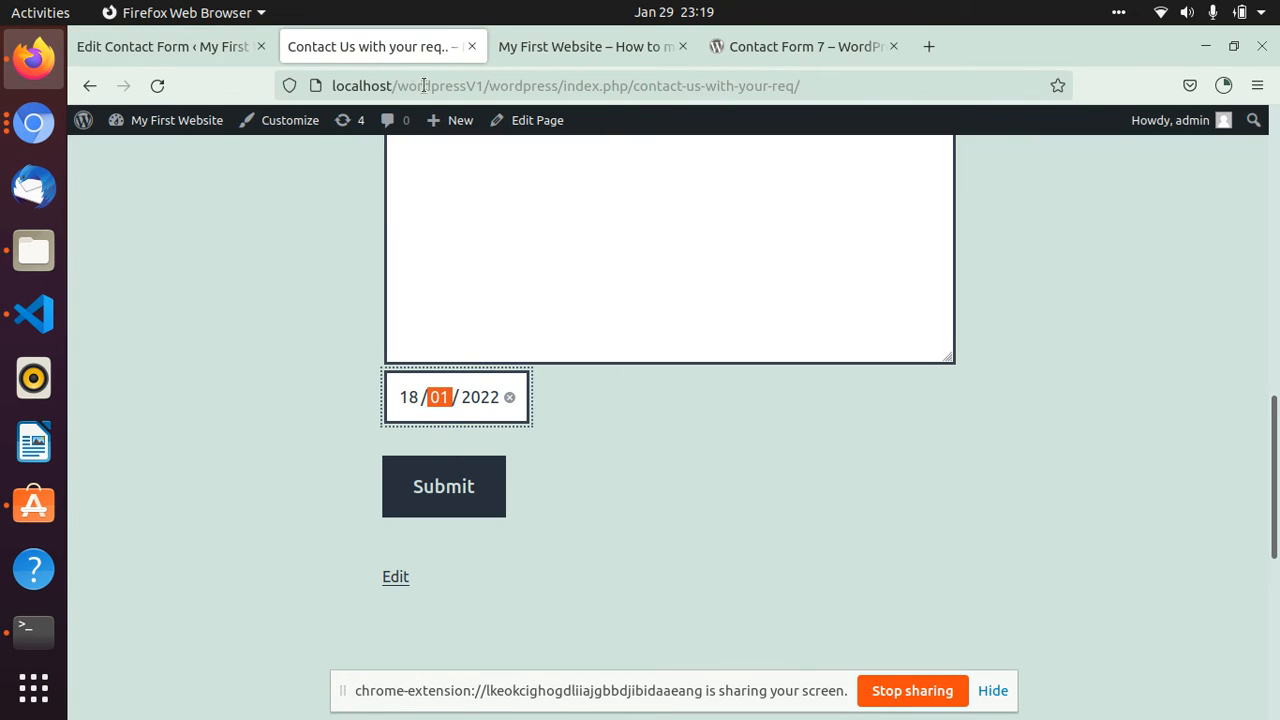
left_click(157, 85)
left_click_drag(374, 384, 551, 383)
left_click(621, 443)
- Return to the contact form's settings and view its message texts for the various submission situations
left_click(110, 46)
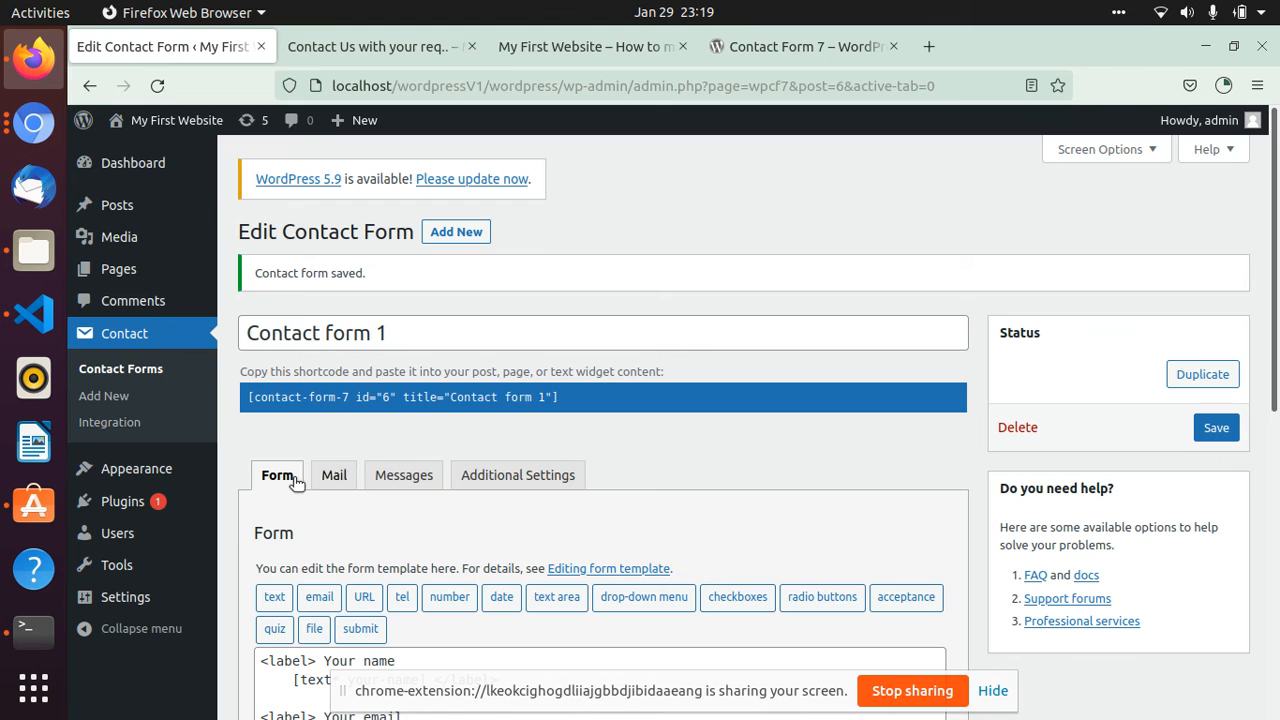
left_click(405, 475)
scroll(398, 485, "down", 2)
scroll(395, 483, "down", 5)
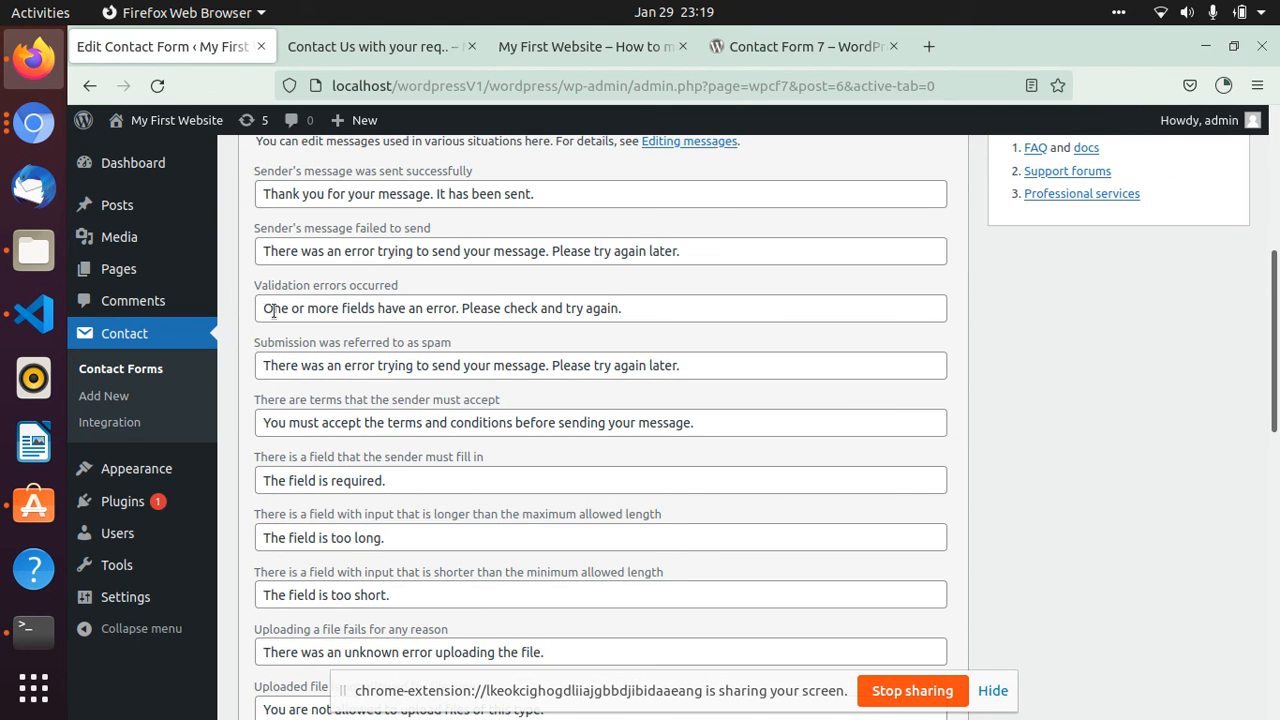
- Submit the contact page's form with the name, email and subject empty, and highlight the message below the submit button
left_click(343, 47)
scroll(357, 514, "down", 3)
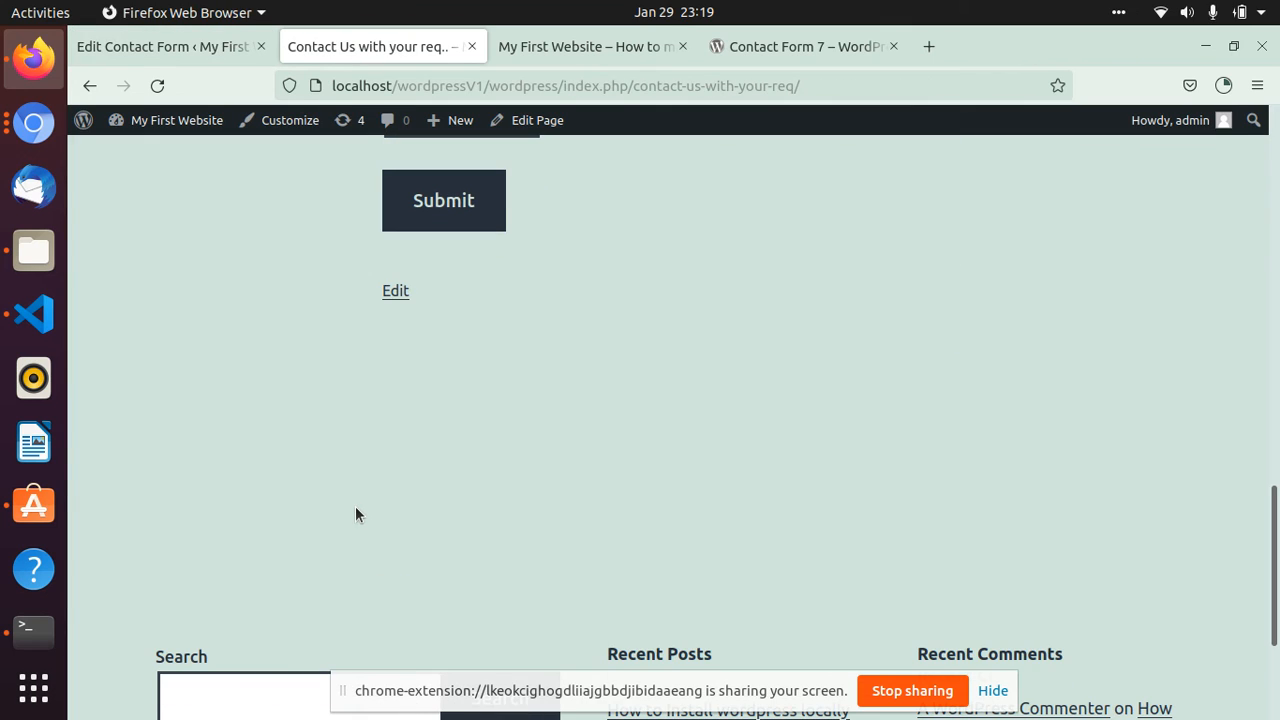
scroll(357, 514, "down", 2)
scroll(357, 514, "up", 4)
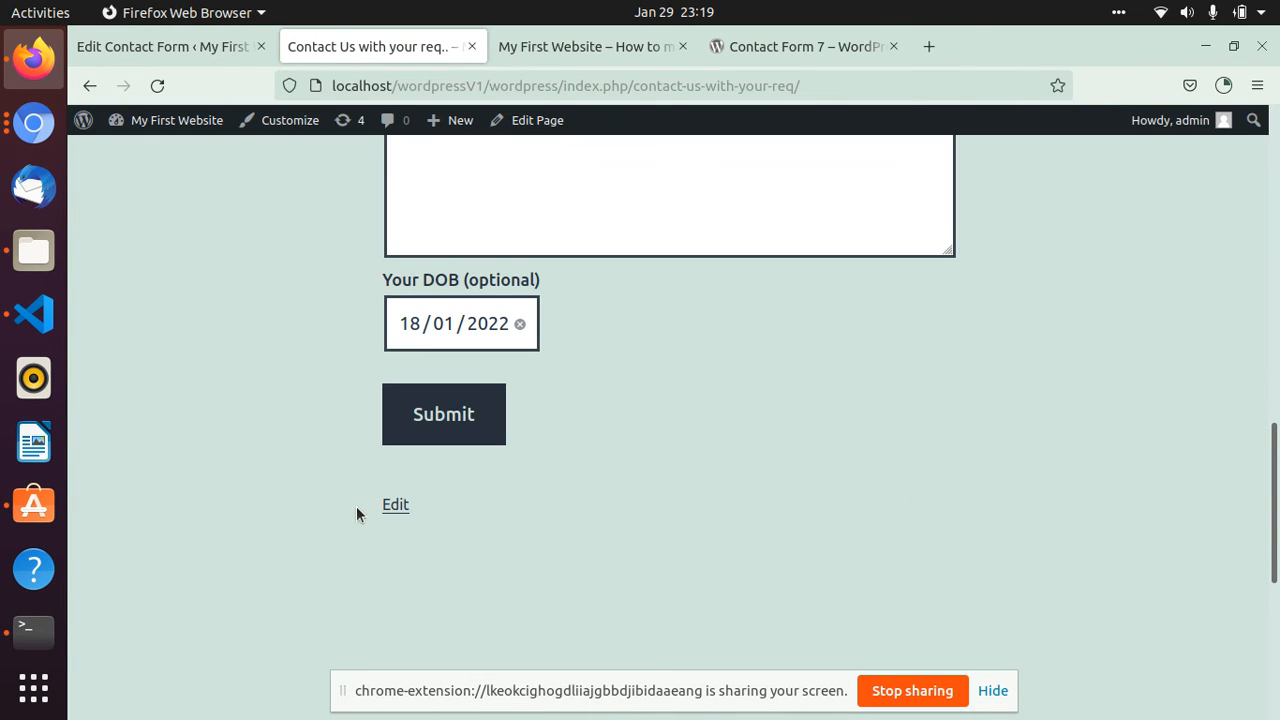
scroll(356, 506, "up", 5)
scroll(362, 509, "down", 4)
scroll(362, 510, "down", 1)
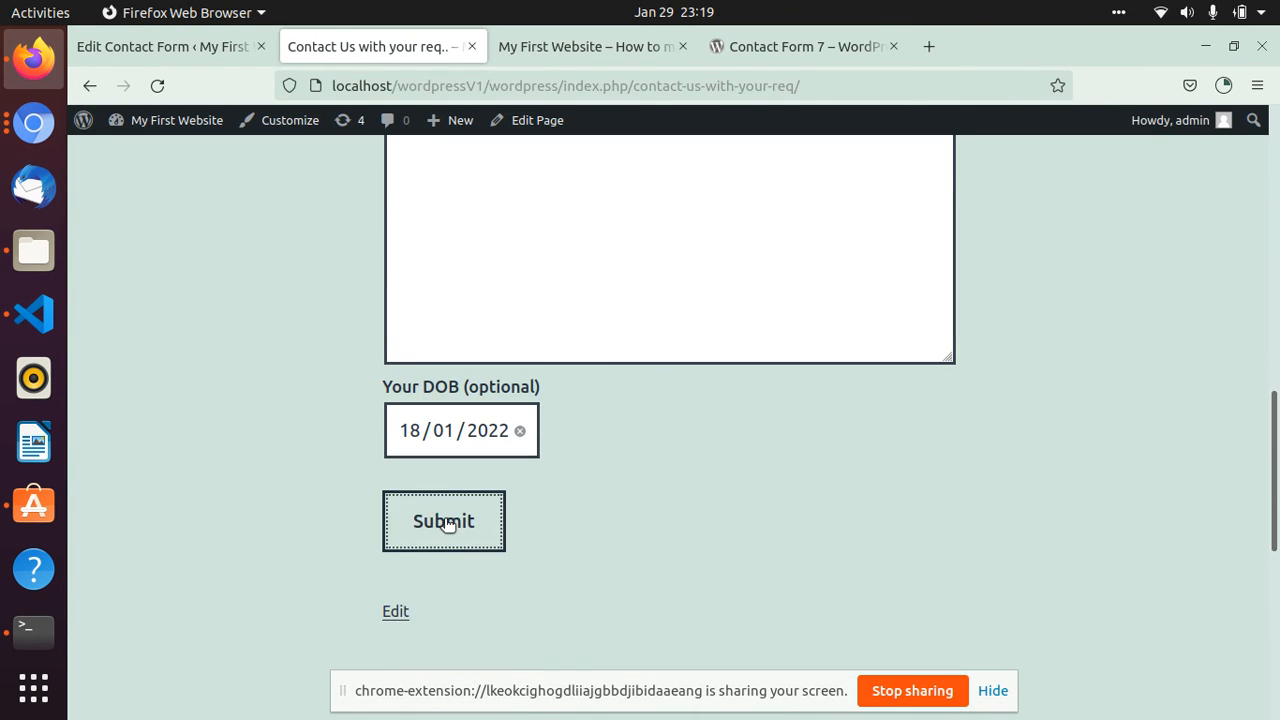
left_click(443, 522)
left_click_drag(413, 614, 925, 608)
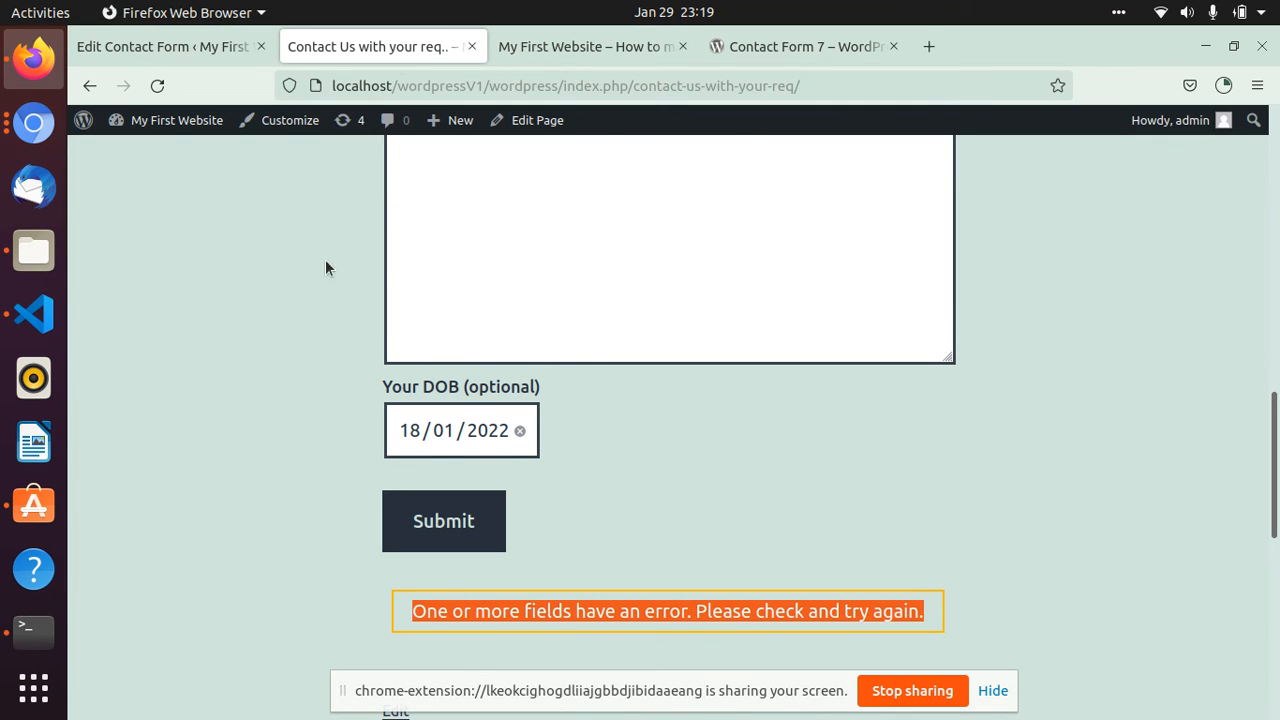
- Return to the form's message texts and compare the "Validation errors occurred" text with the contact page's message
left_click(184, 47)
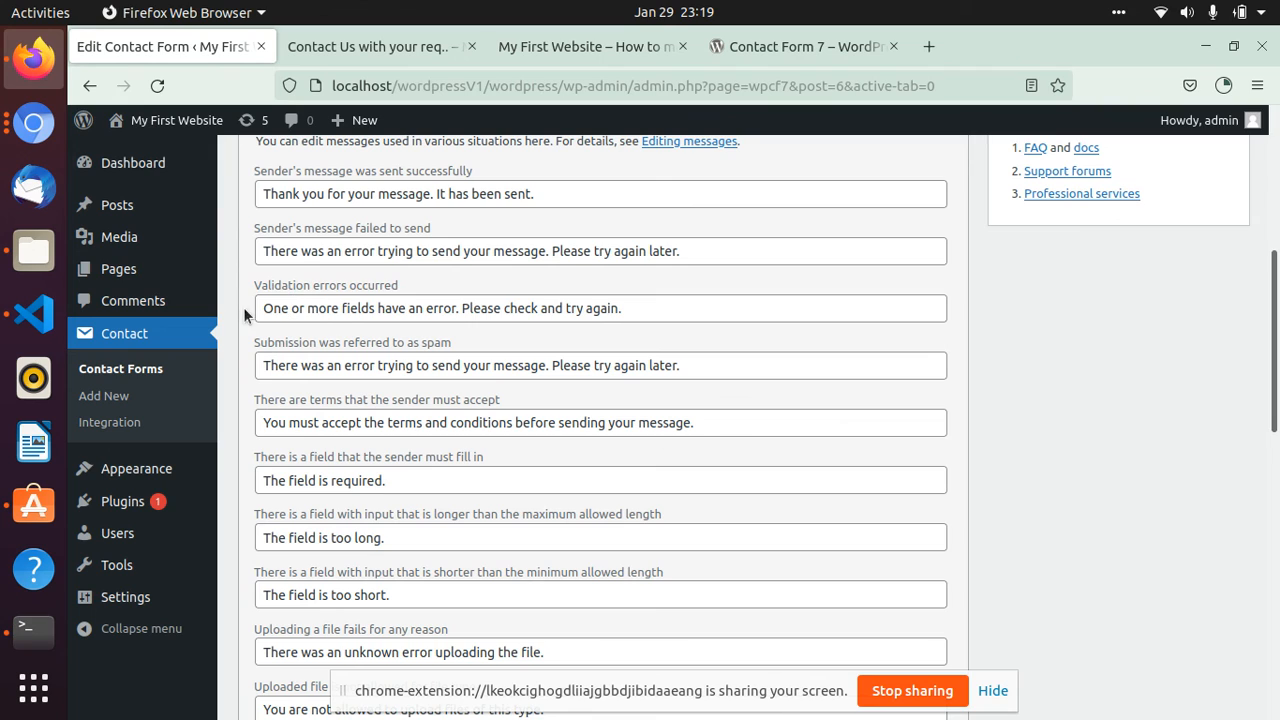
left_click_drag(260, 308, 648, 310)
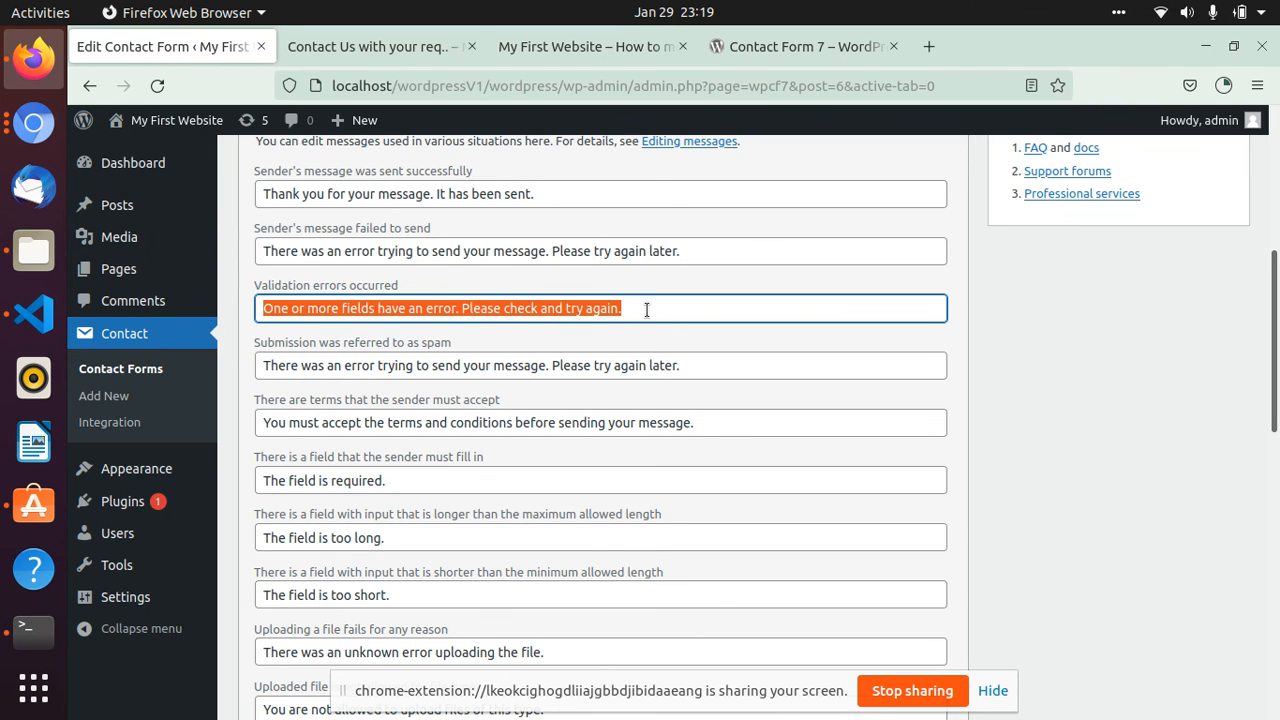
left_click(424, 311)
triple_click(424, 311)
- Review the whole contact page, from its title through the fields and their error messages to the submit area
left_click(360, 47)
scroll(504, 402, "up", 10)
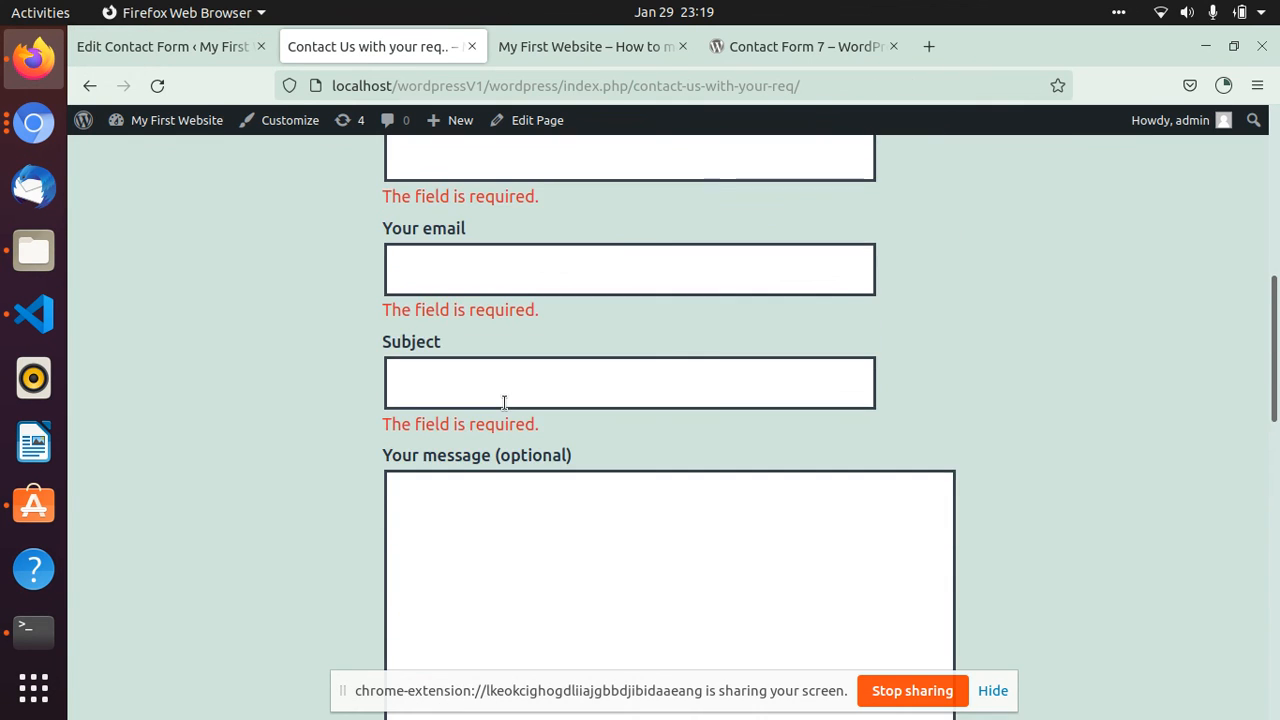
scroll(354, 386, "down", 10)
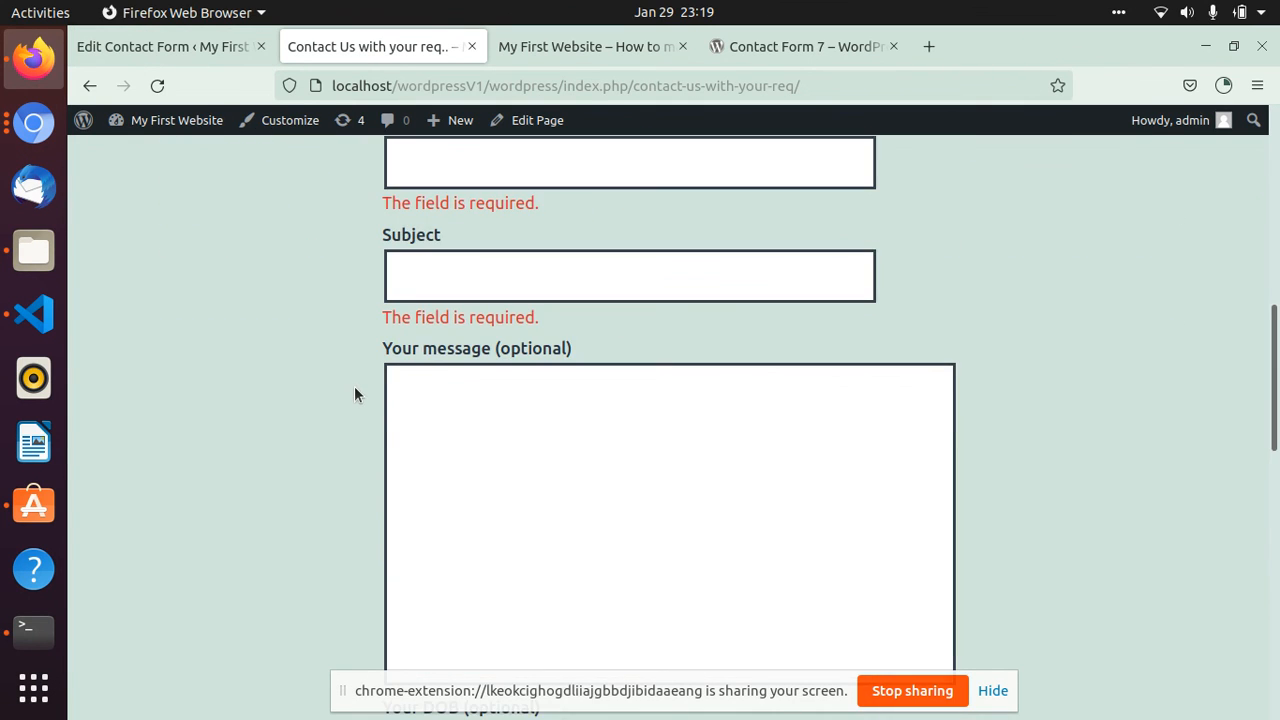
scroll(354, 386, "down", 3)
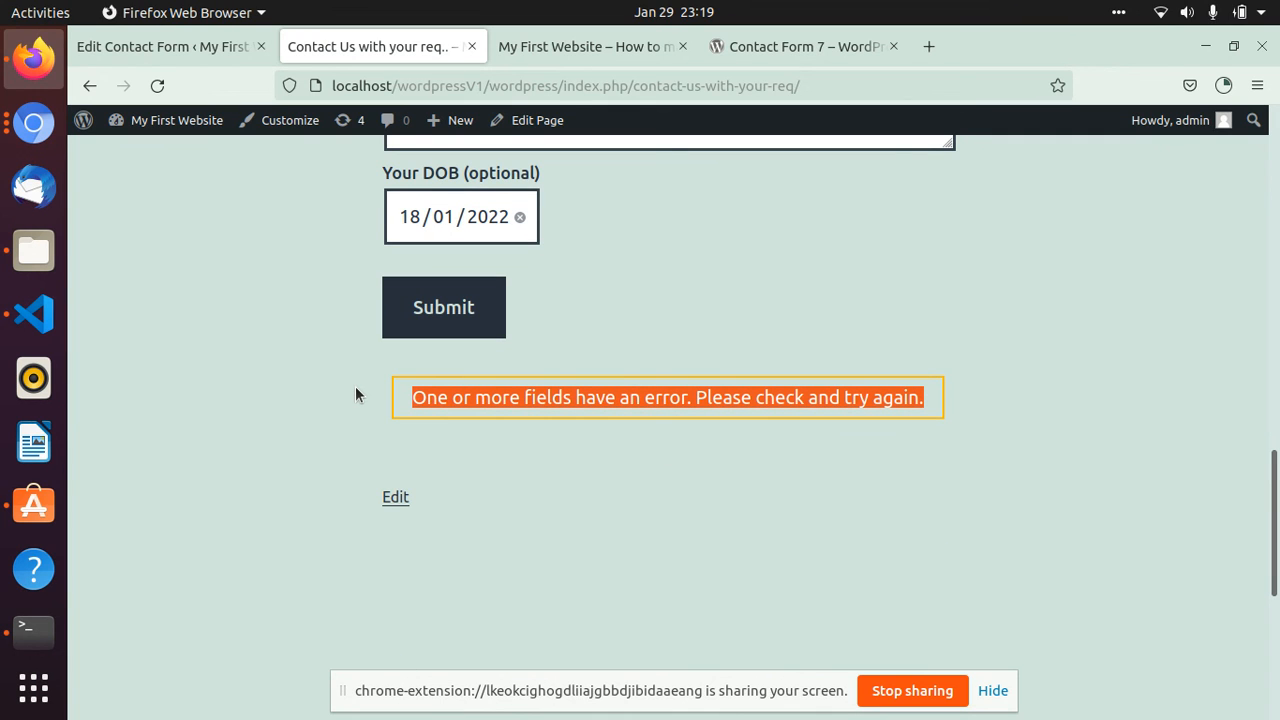
scroll(355, 394, "up", 9)
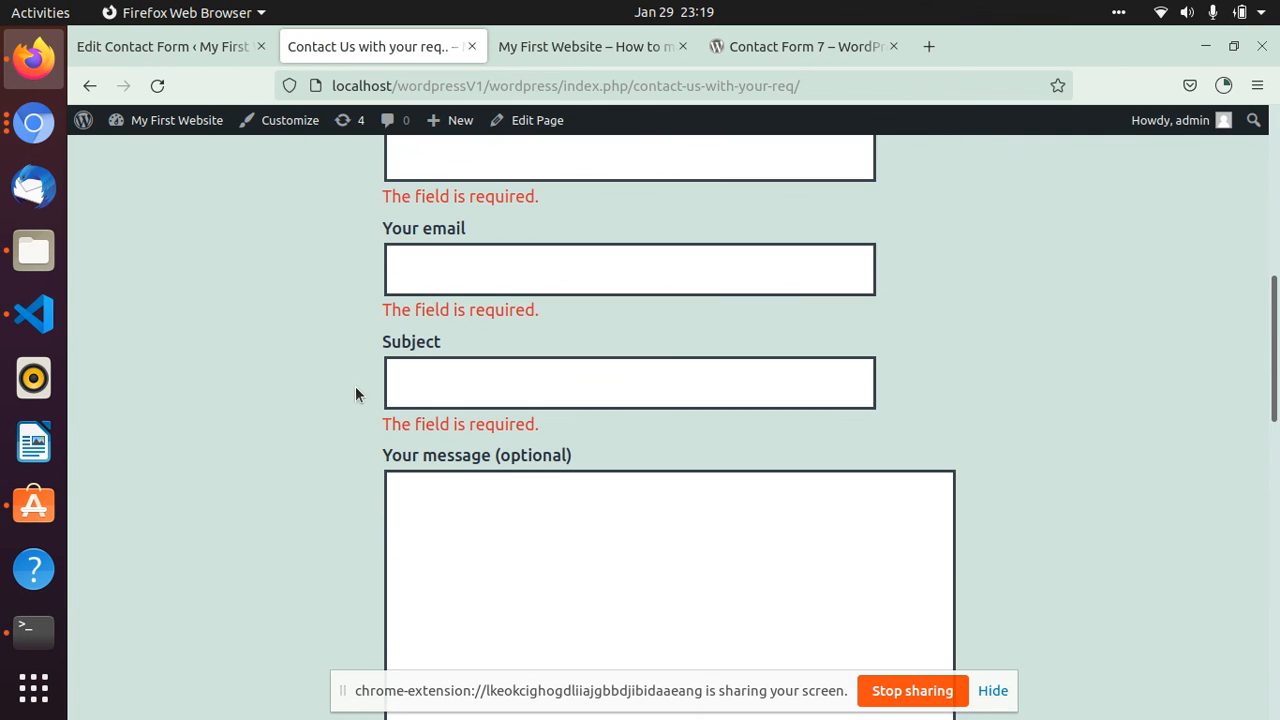
scroll(355, 394, "up", 8)
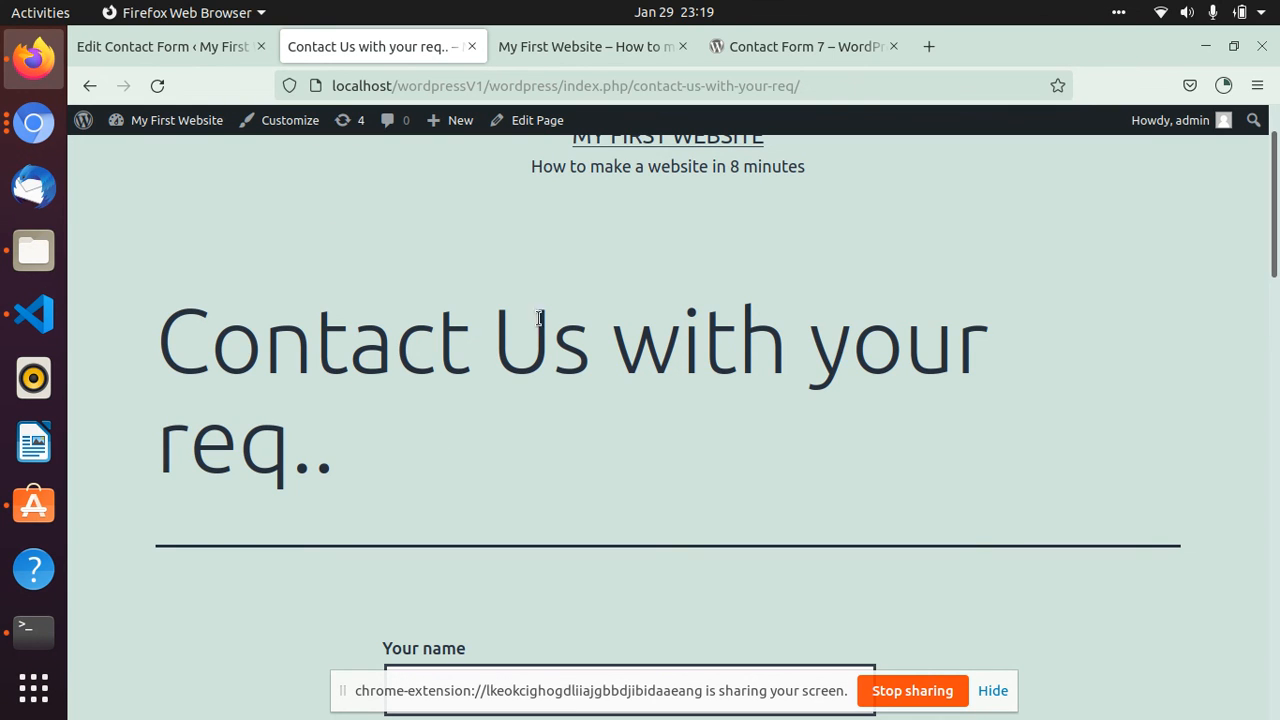
scroll(390, 322, "up", 2)
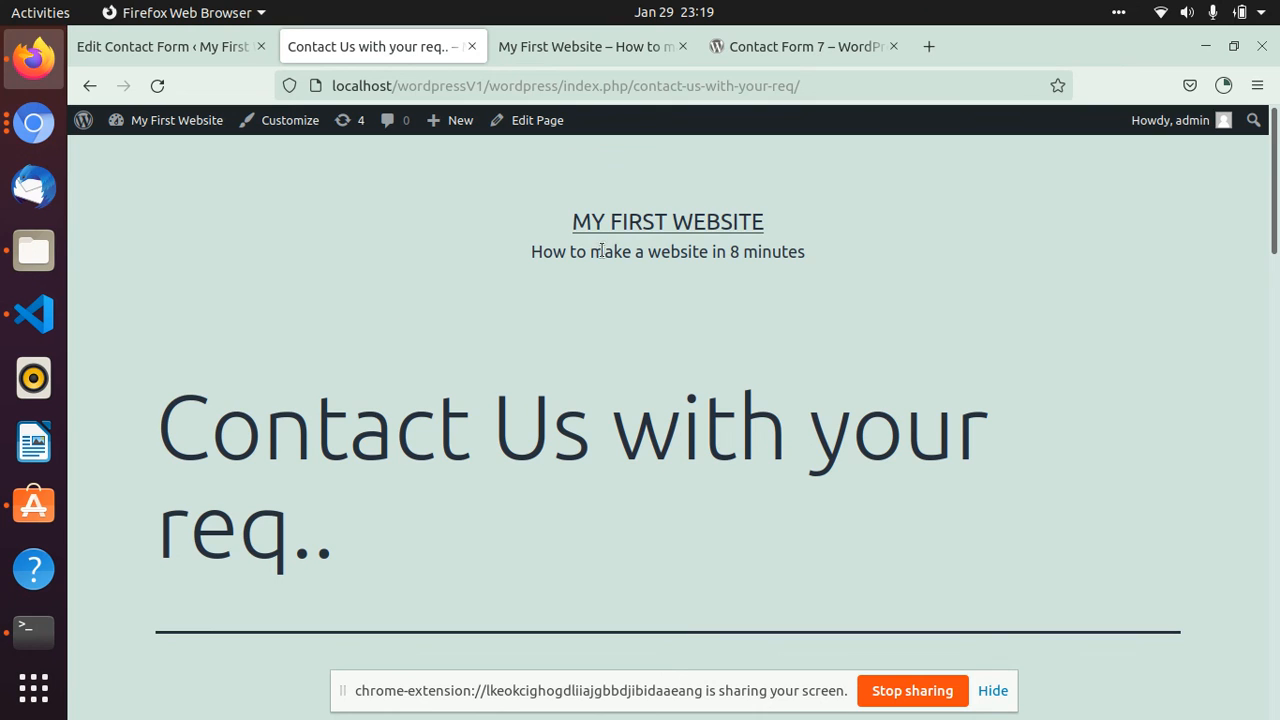
scroll(440, 411, "down", 4)
scroll(403, 401, "down", 3)
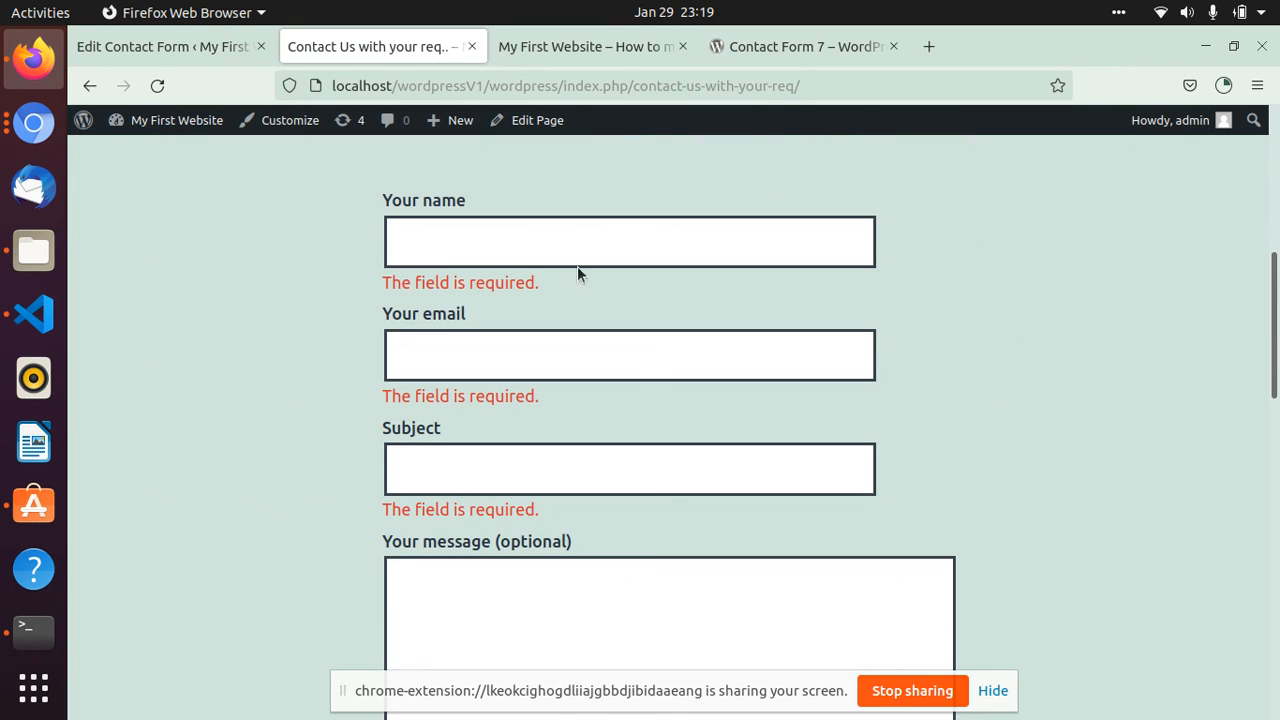
scroll(423, 428, "down", 3)
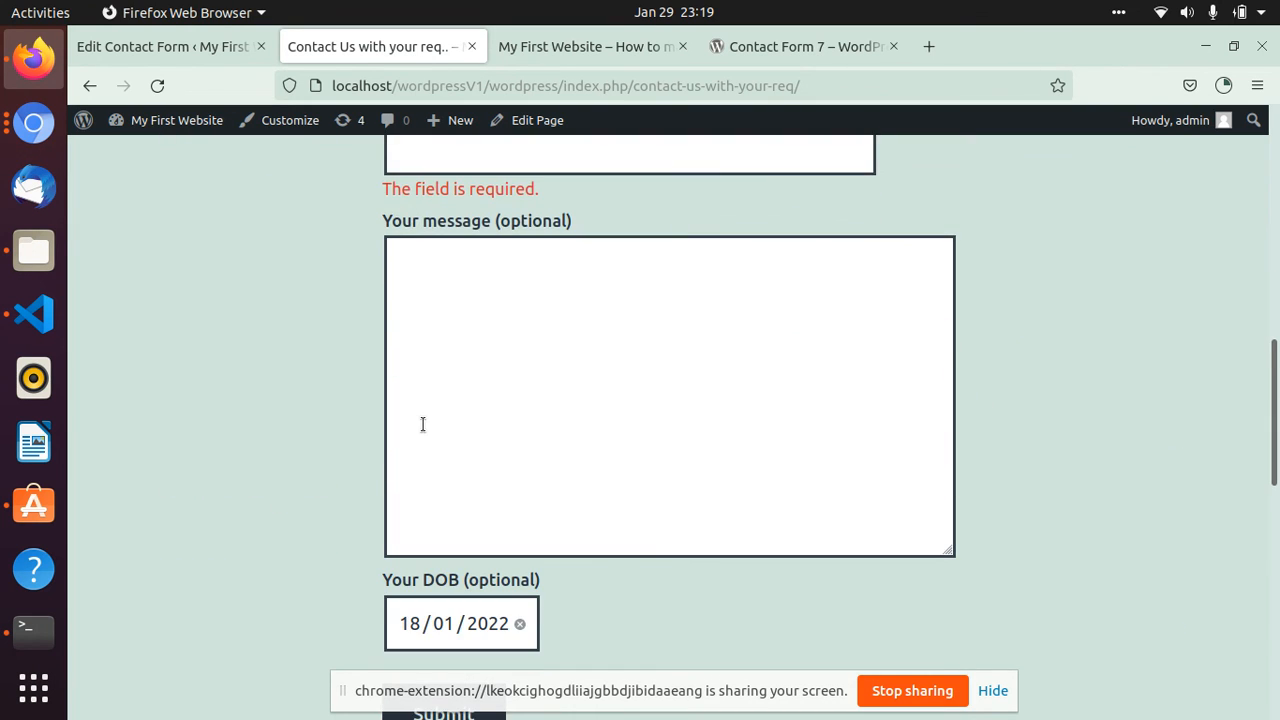
scroll(423, 424, "down", 2)
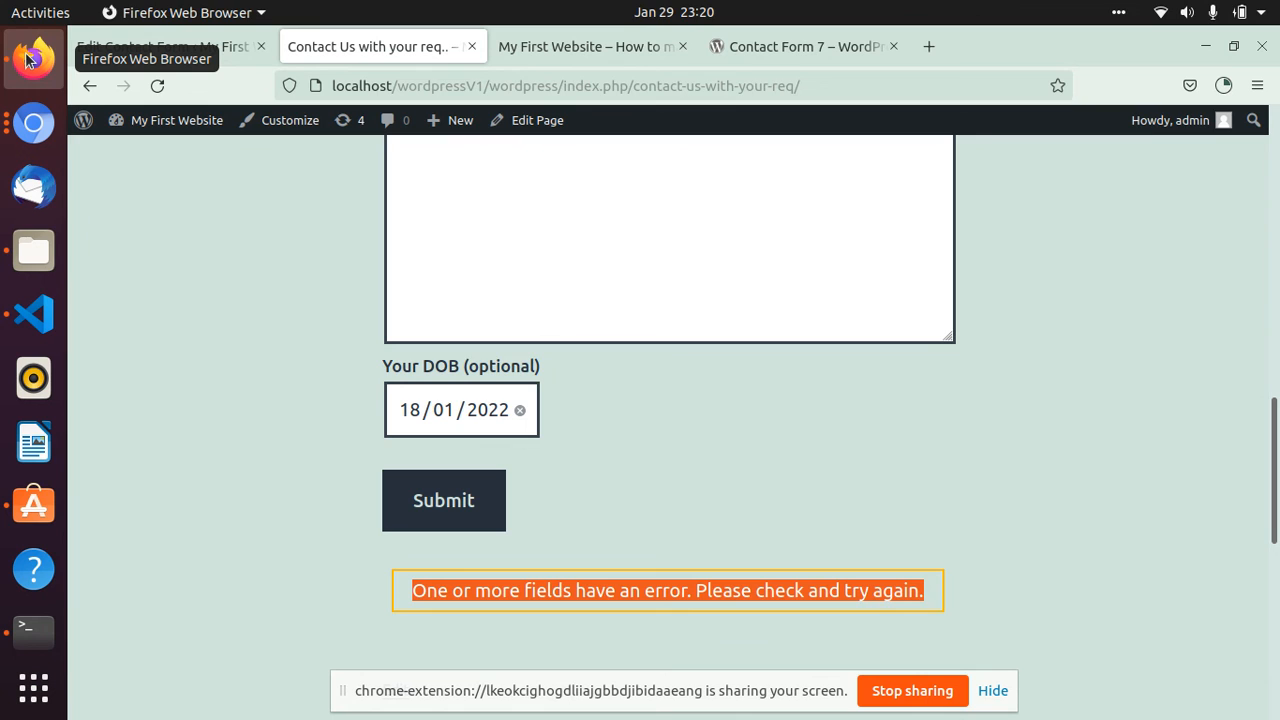
left_click(34, 120)
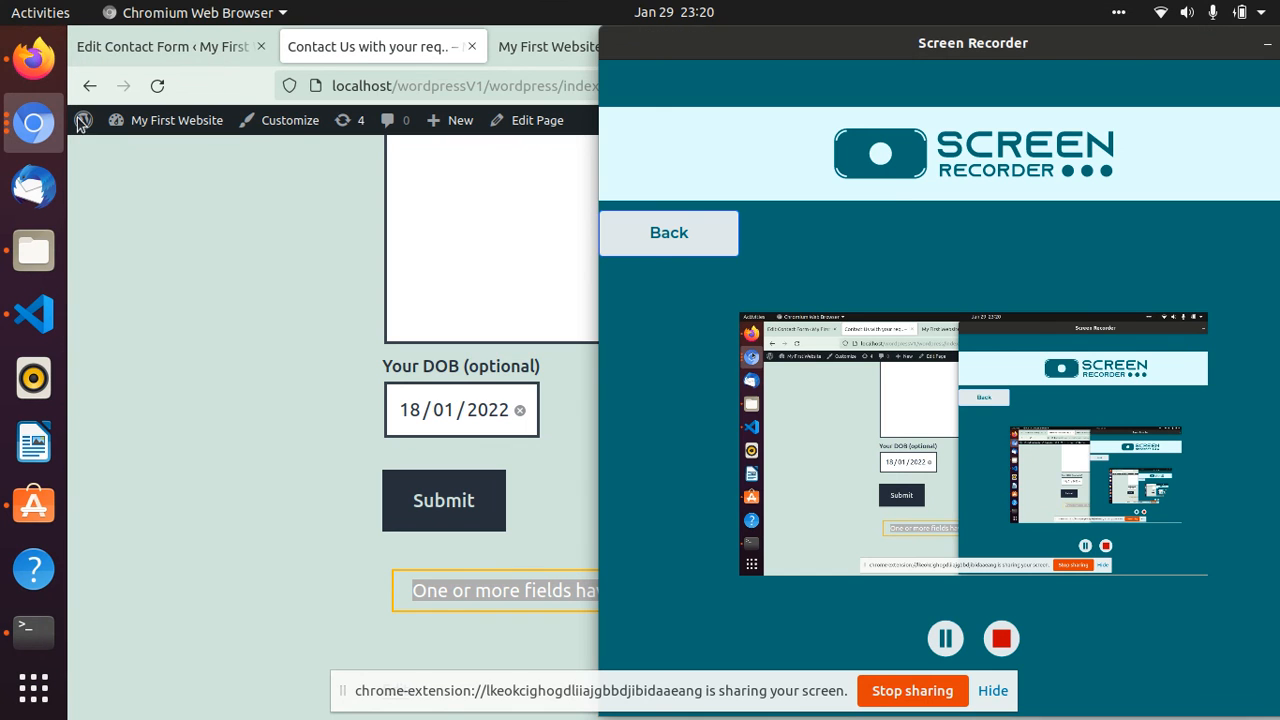